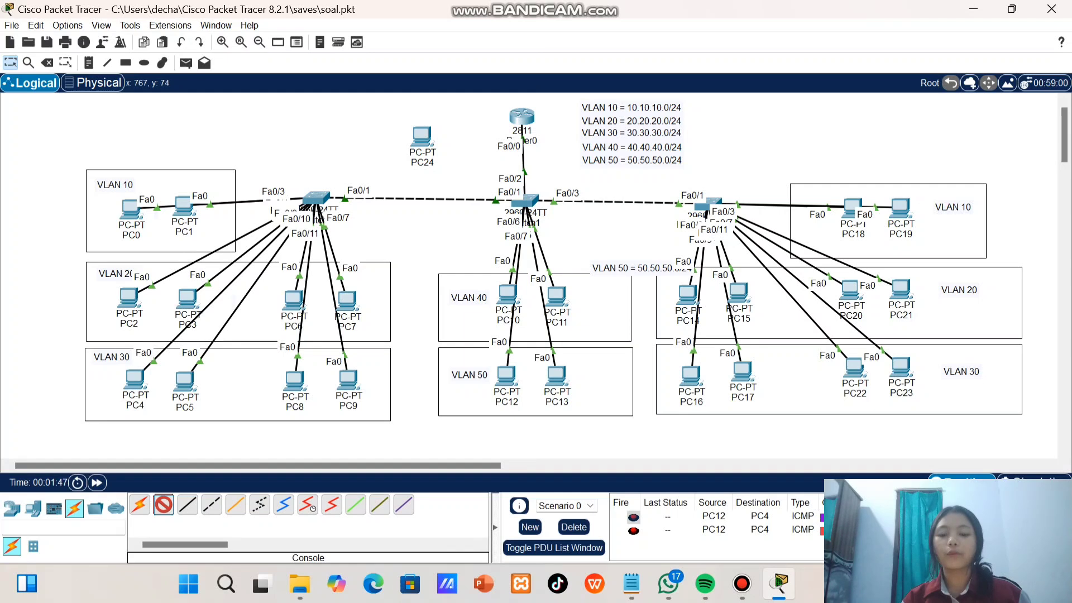
Connect PC24 to the Console port of Router0 with a console cable
click(468, 146)
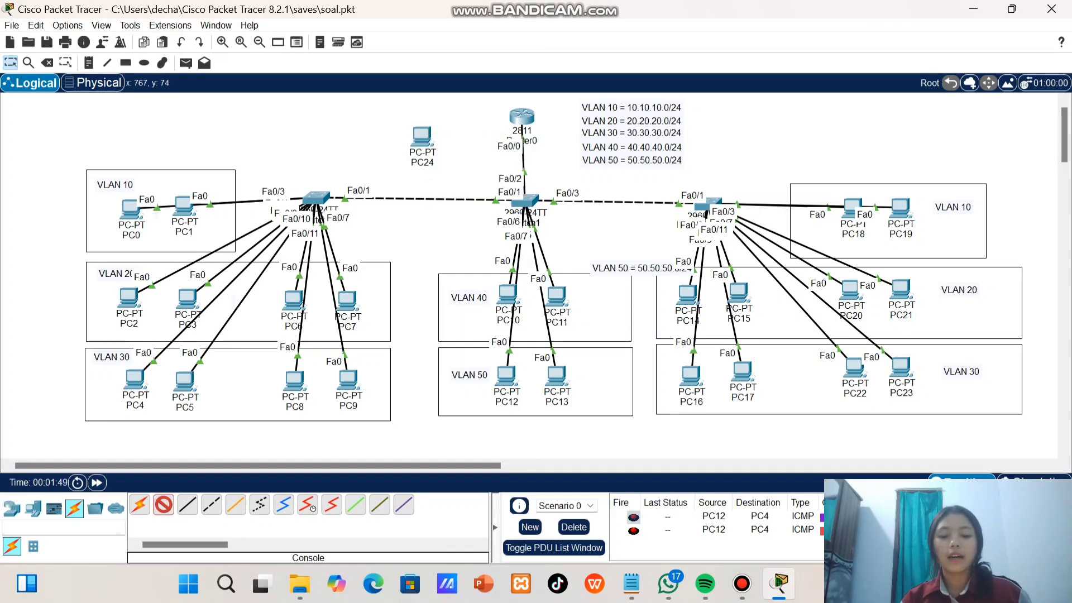
click(520, 116)
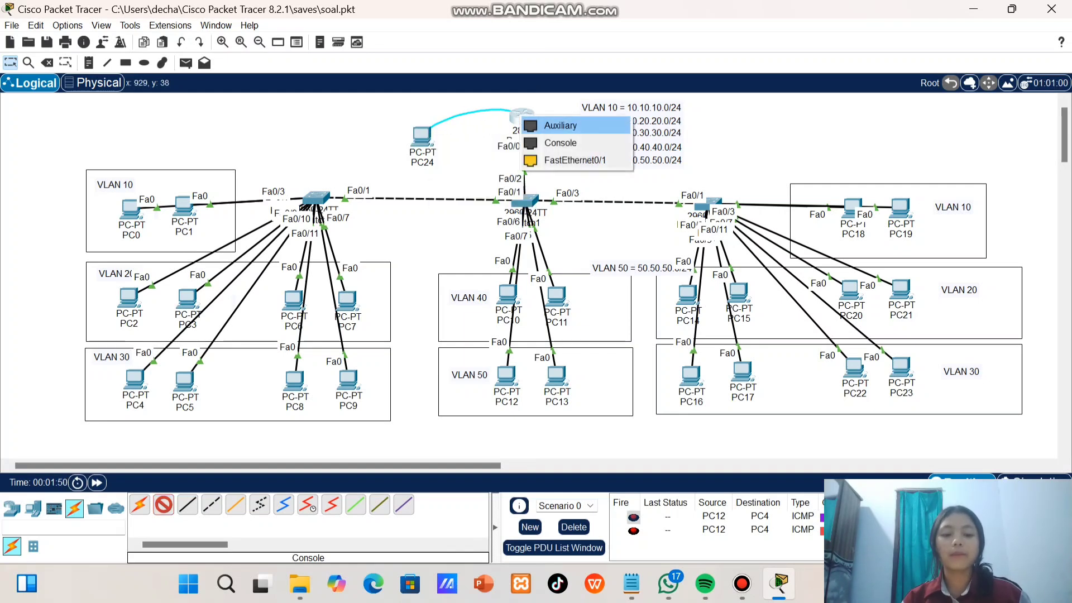
click(559, 143)
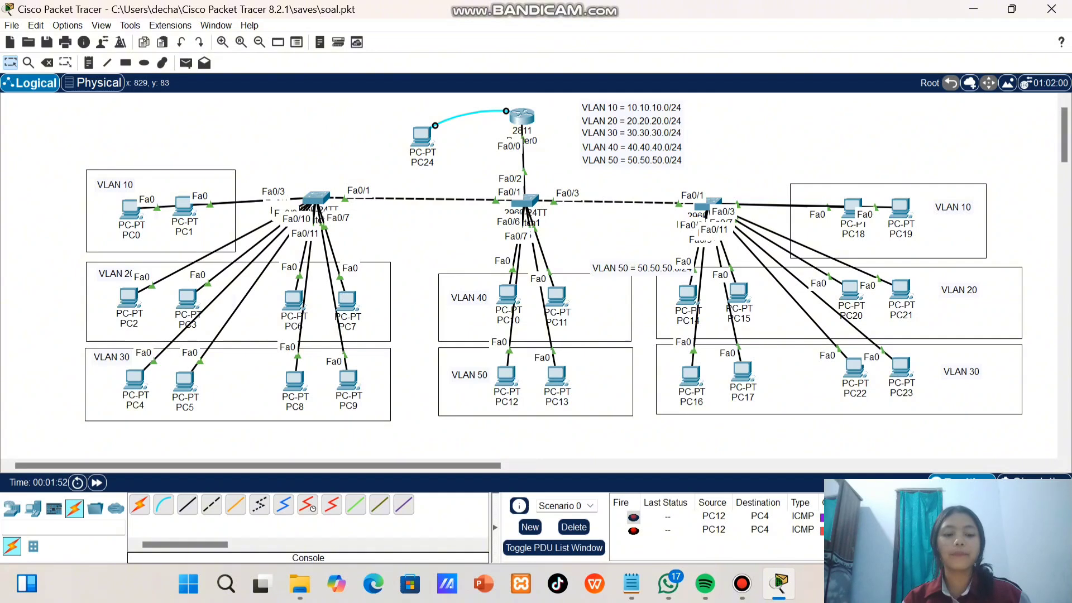
Look at Router0's command-line interface and the desktop applications available on PC24
mouse_move(434, 144)
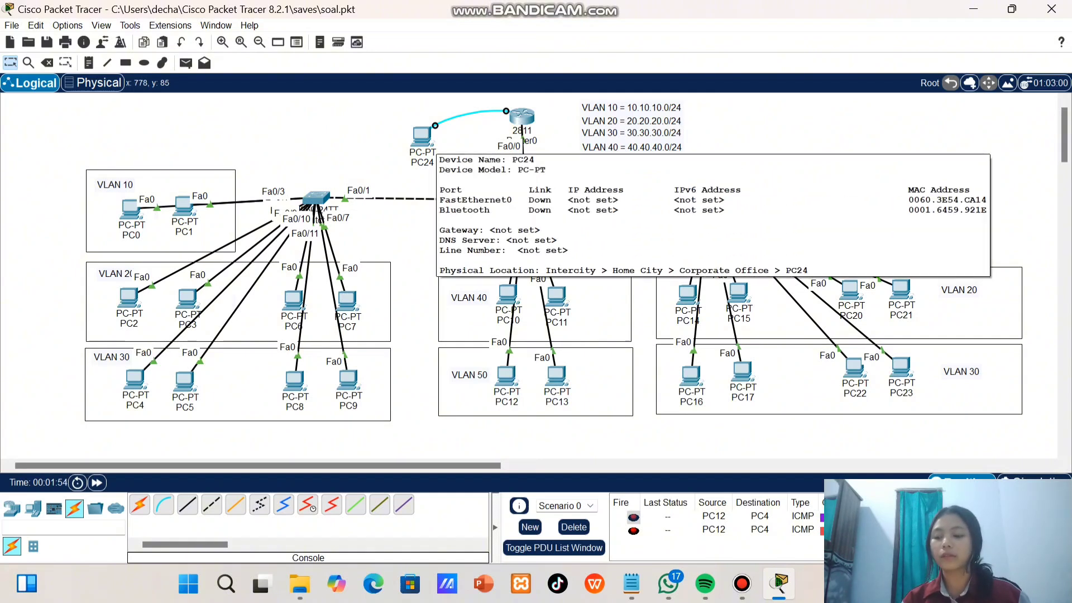
click(522, 117)
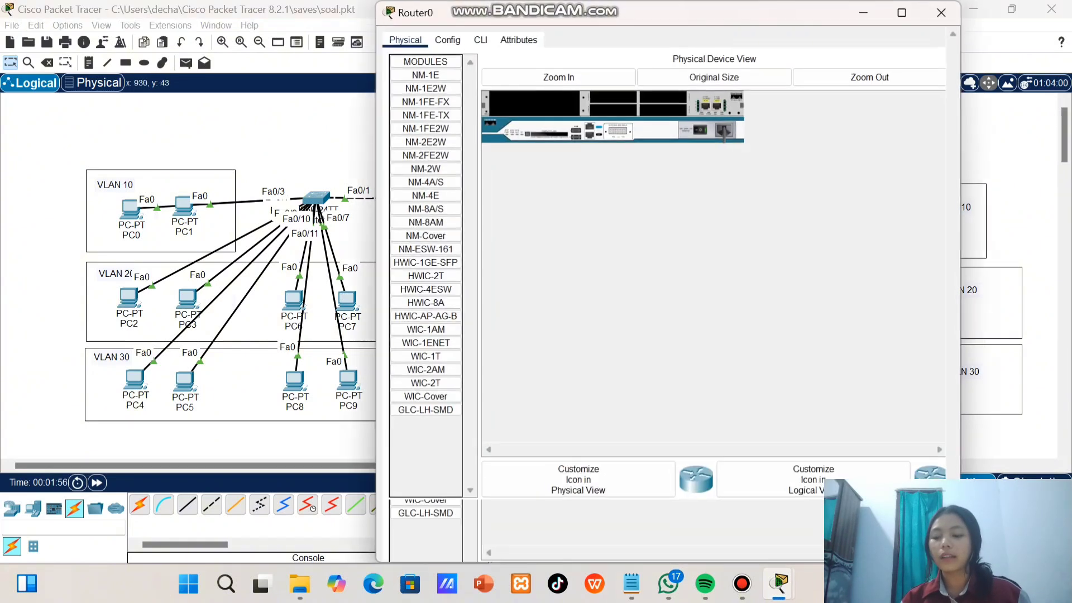
click(480, 39)
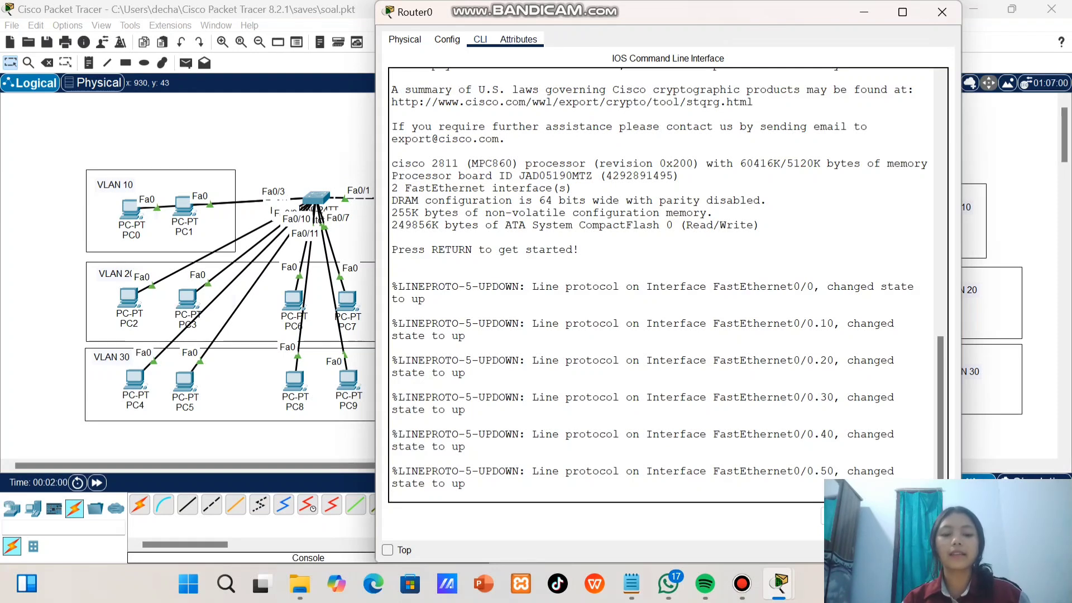
click(942, 12)
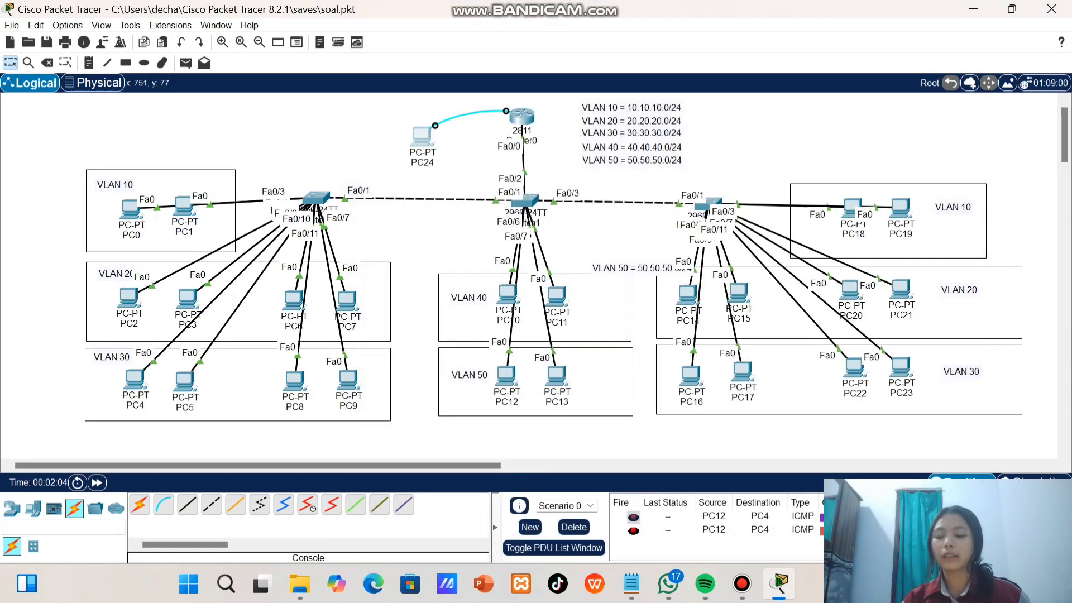
click(422, 135)
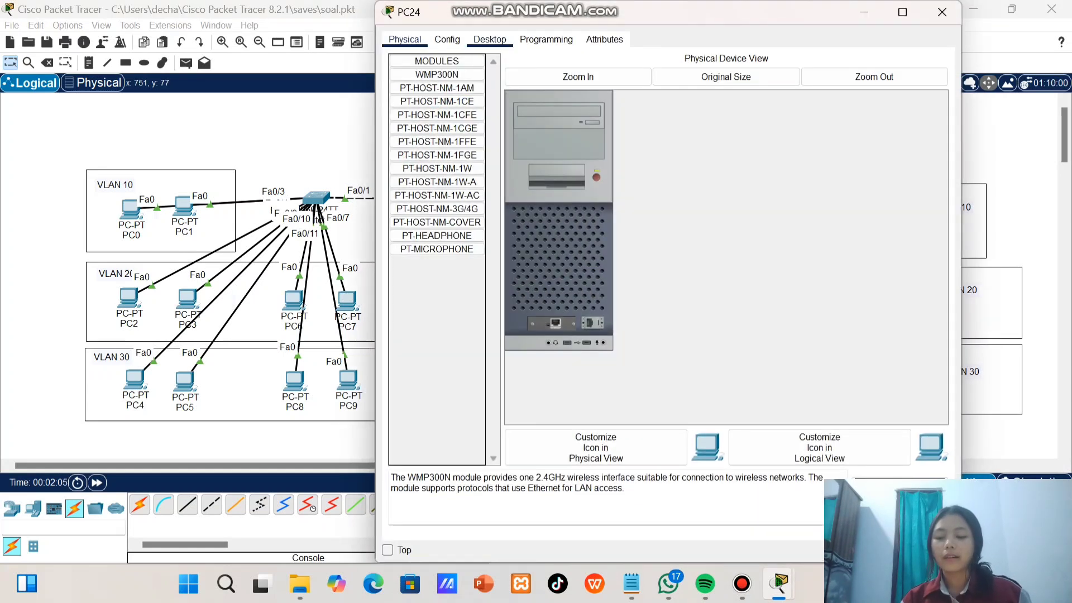
click(490, 39)
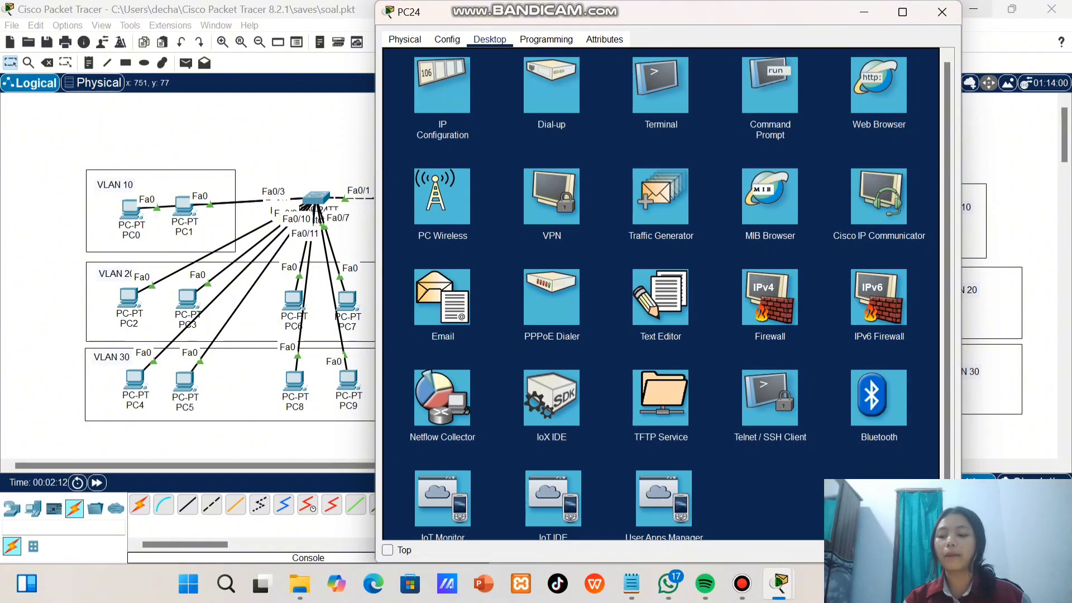
click(941, 11)
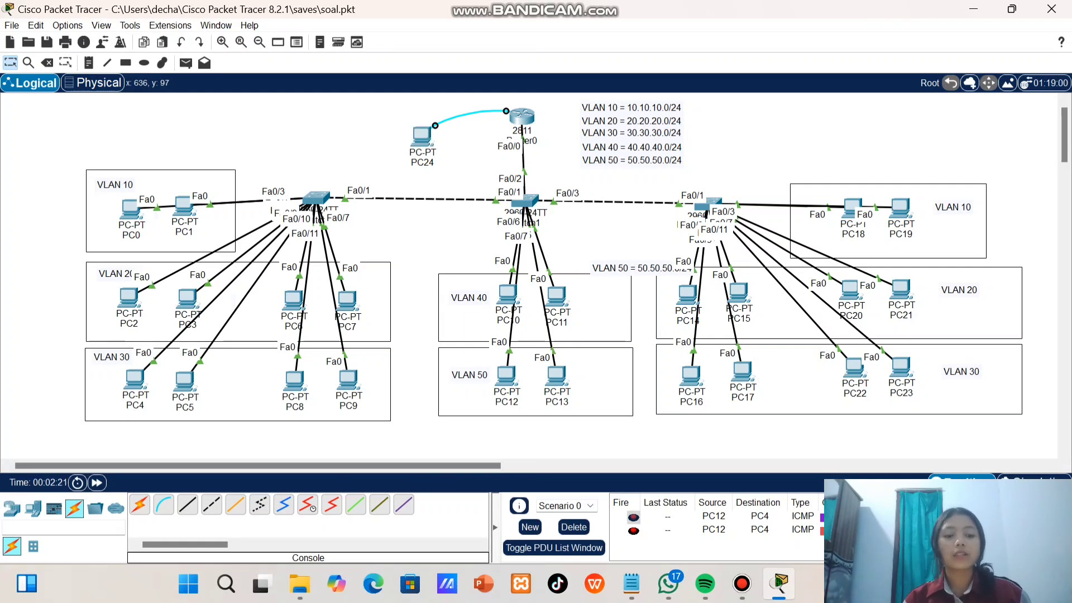
Open Router0's command line and enter global configuration mode with enable and conf t
mouse_move(507, 375)
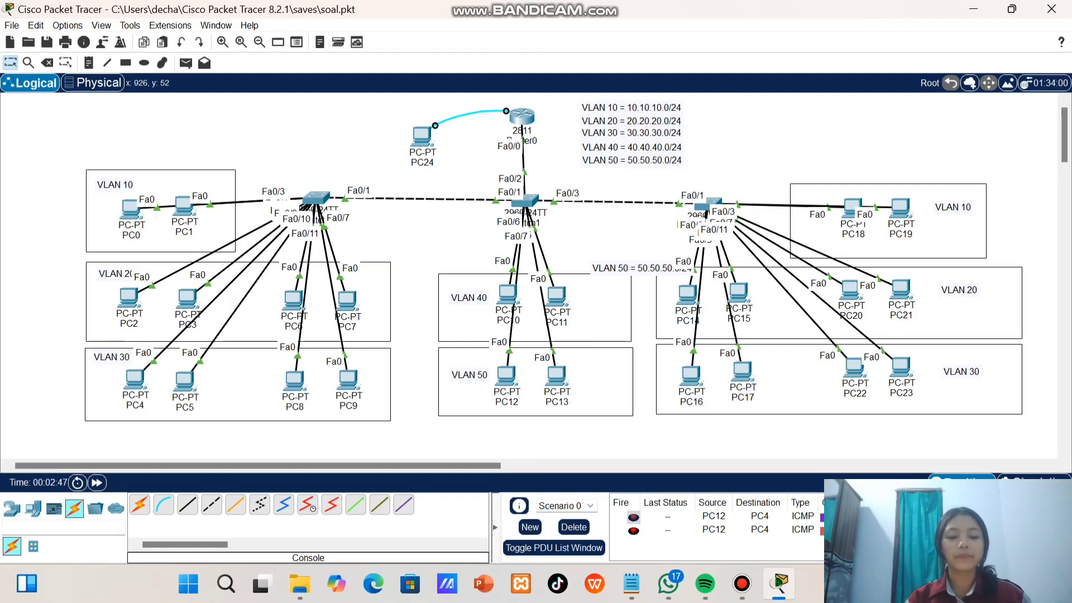
click(520, 117)
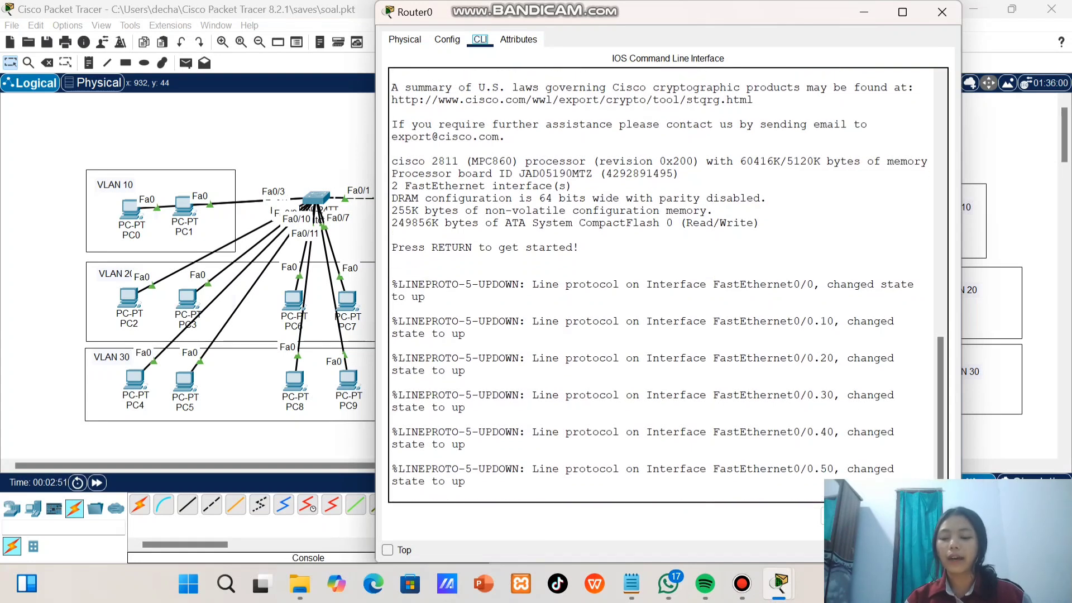
key(Return)
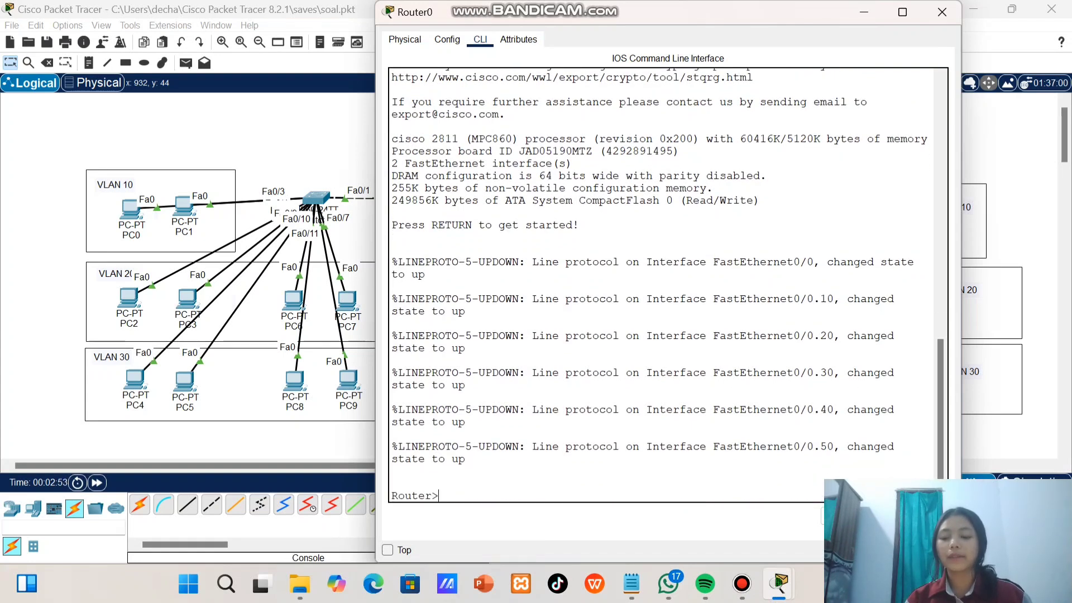
text(enable)
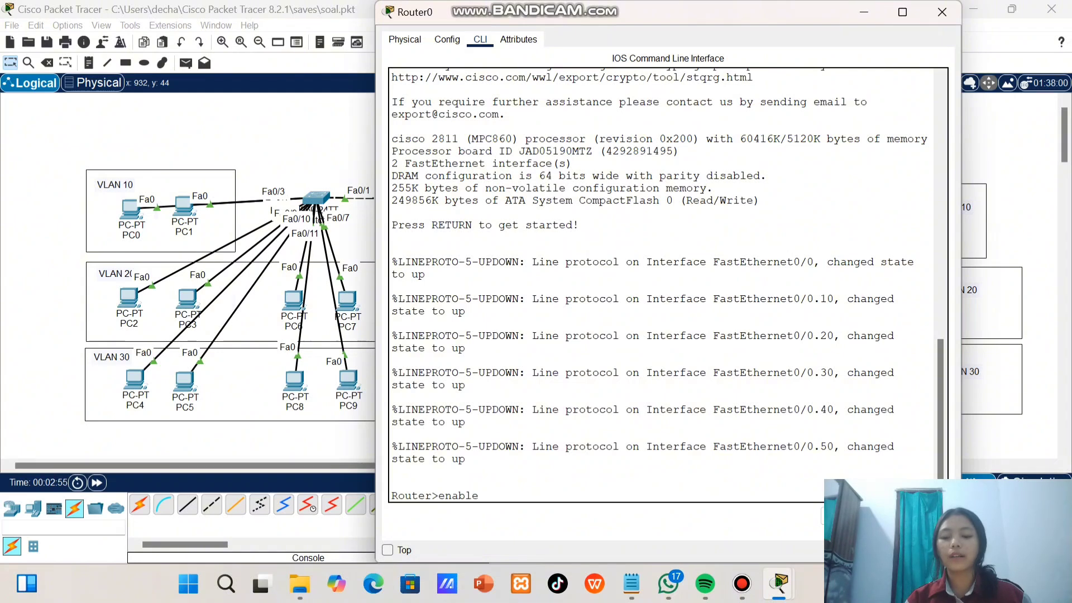
key(Return)
text(conf t)
key(Return)
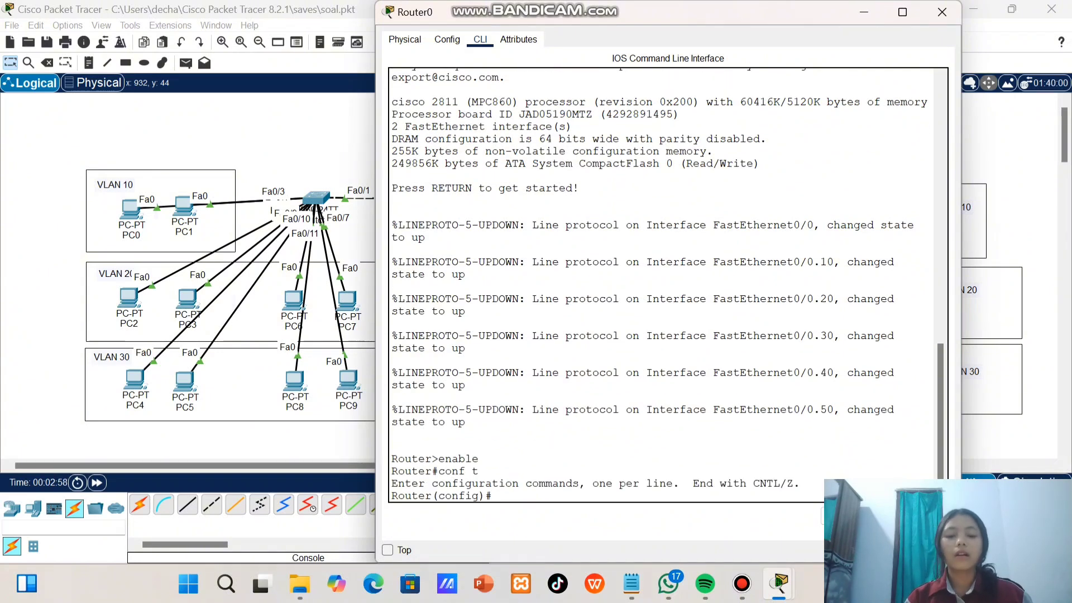
Enter line configuration for vty 0, query the last-line option, and extend the range with line vty 0 2
text(lin)
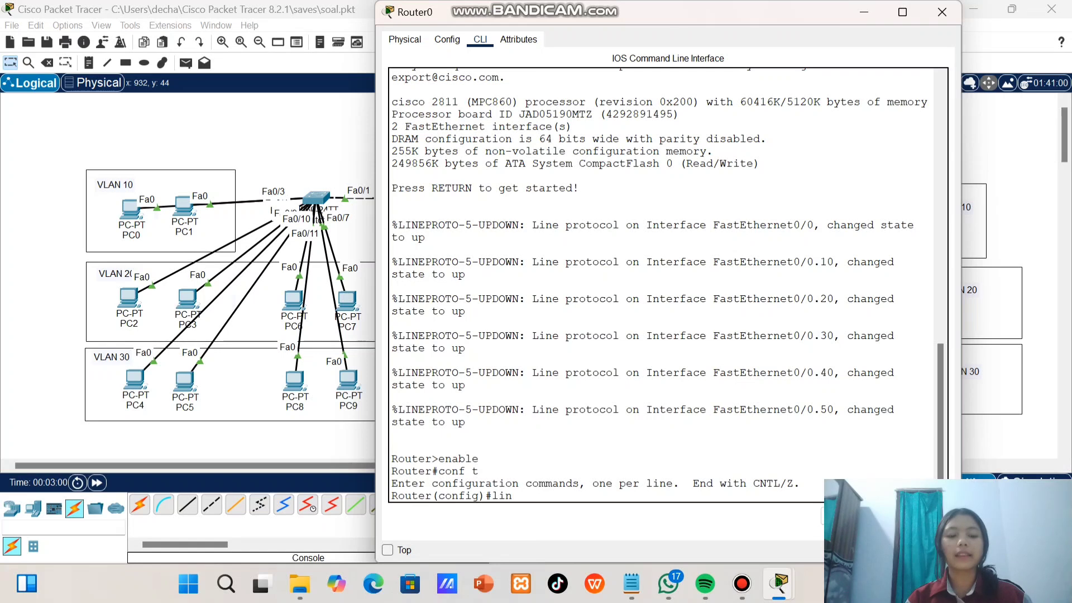
text(e vty)
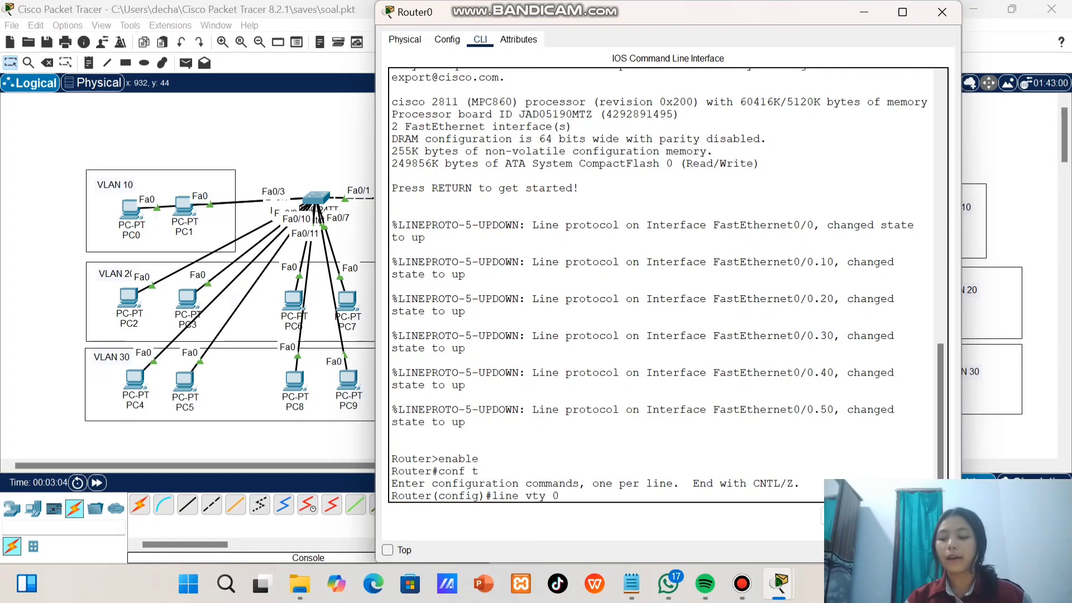
text( 0)
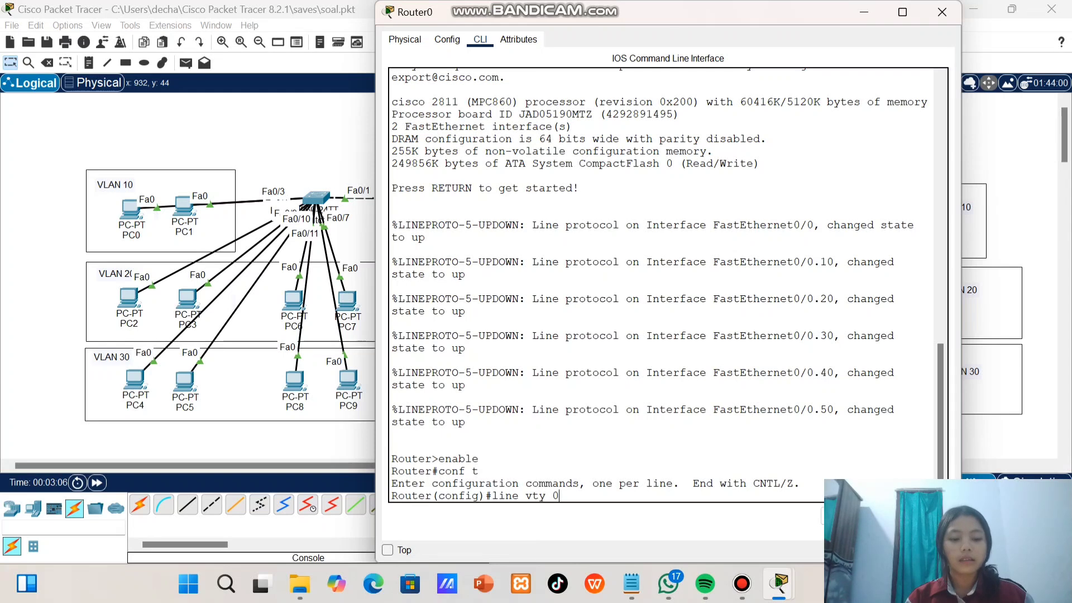
key(Return)
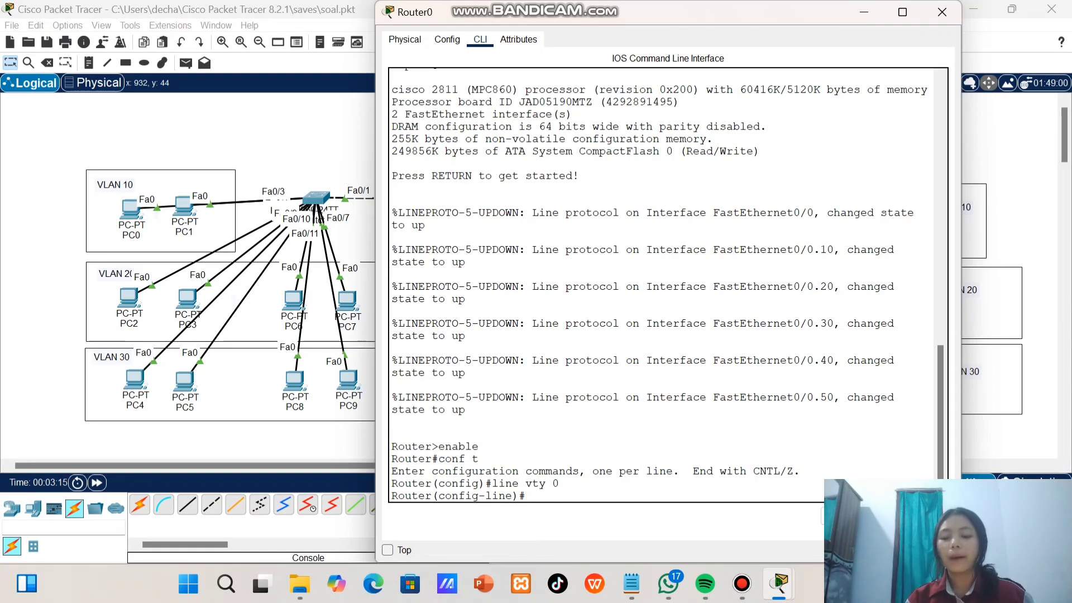
text(line vty 0)
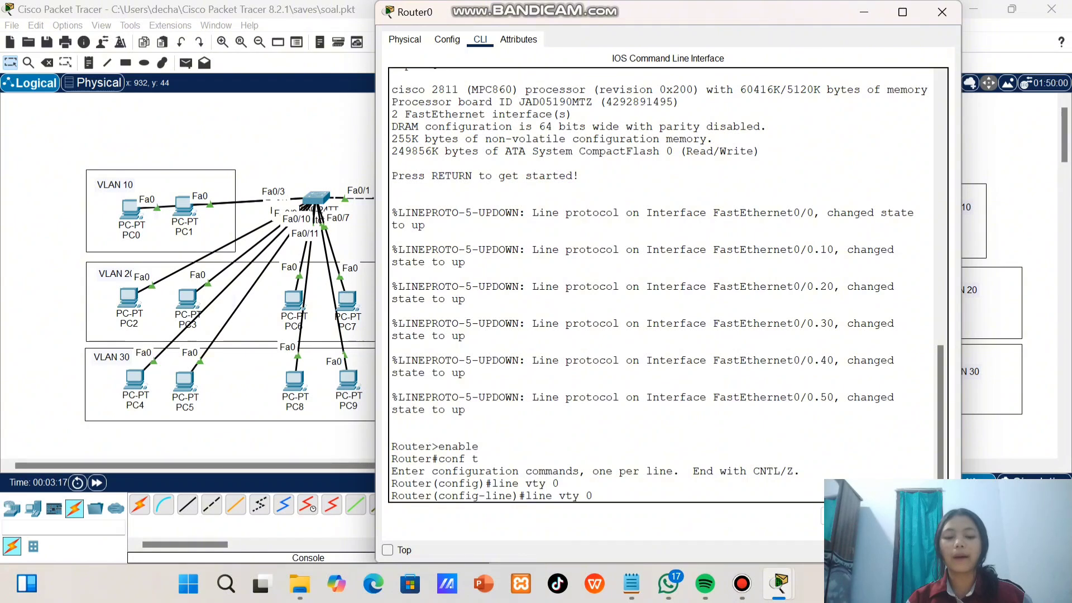
text( ?)
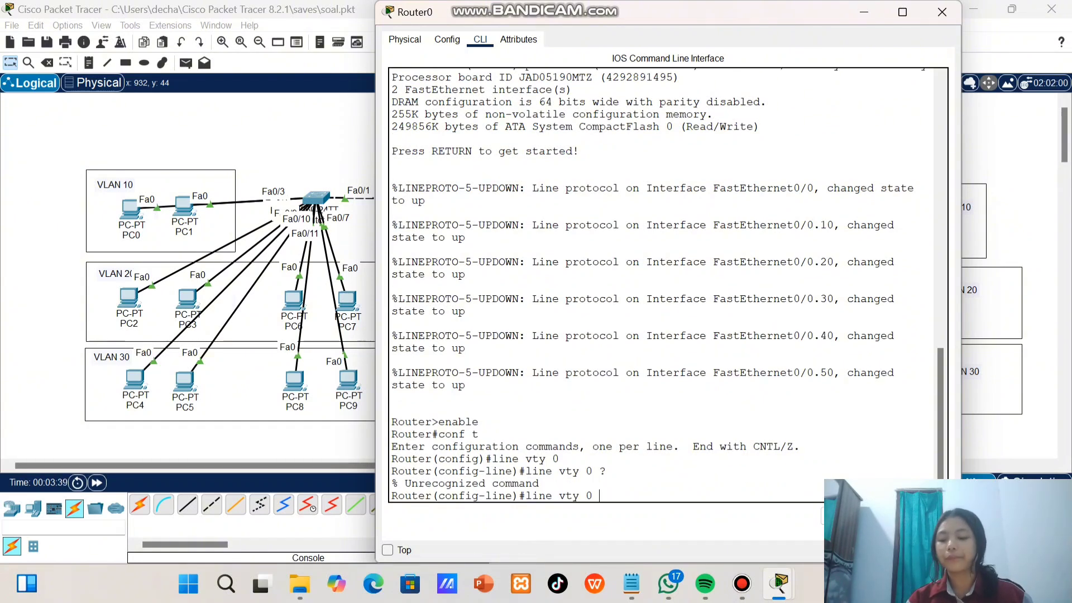
text(2)
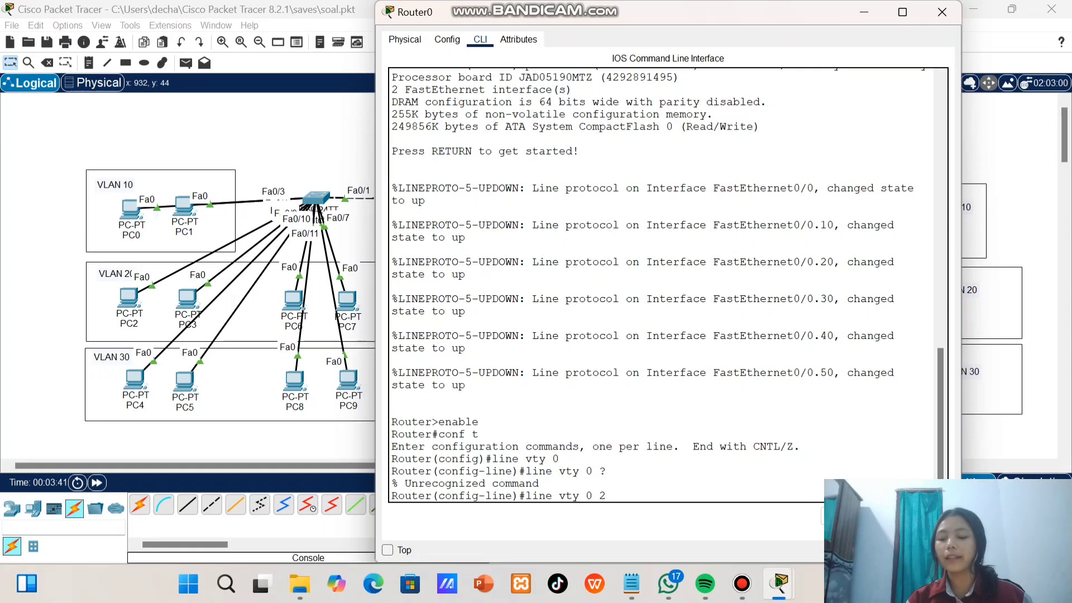
key(Return)
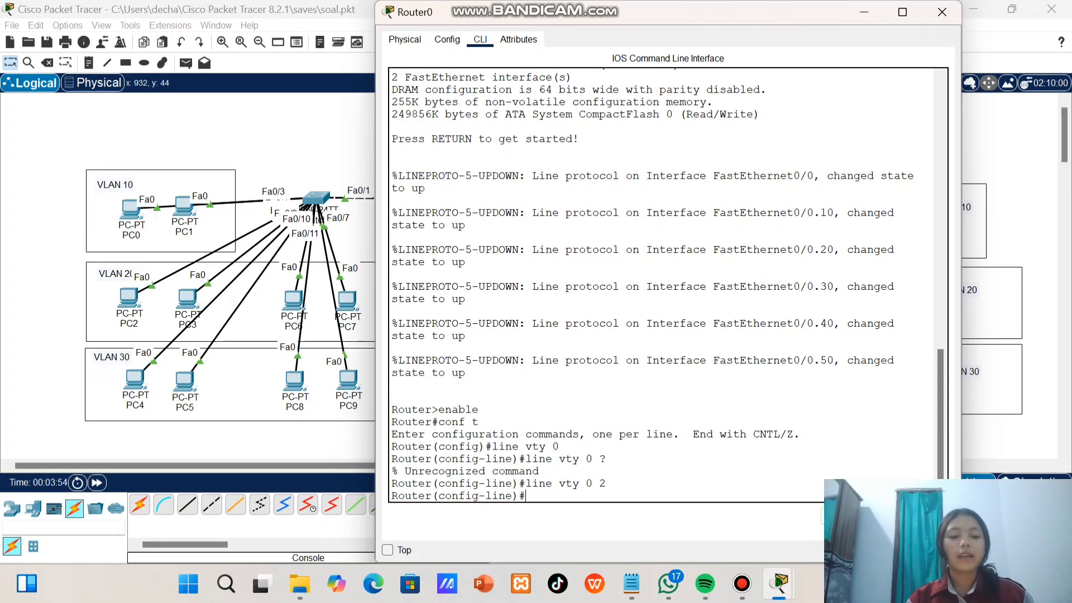
drag(579, 483, 605, 483)
click(606, 483)
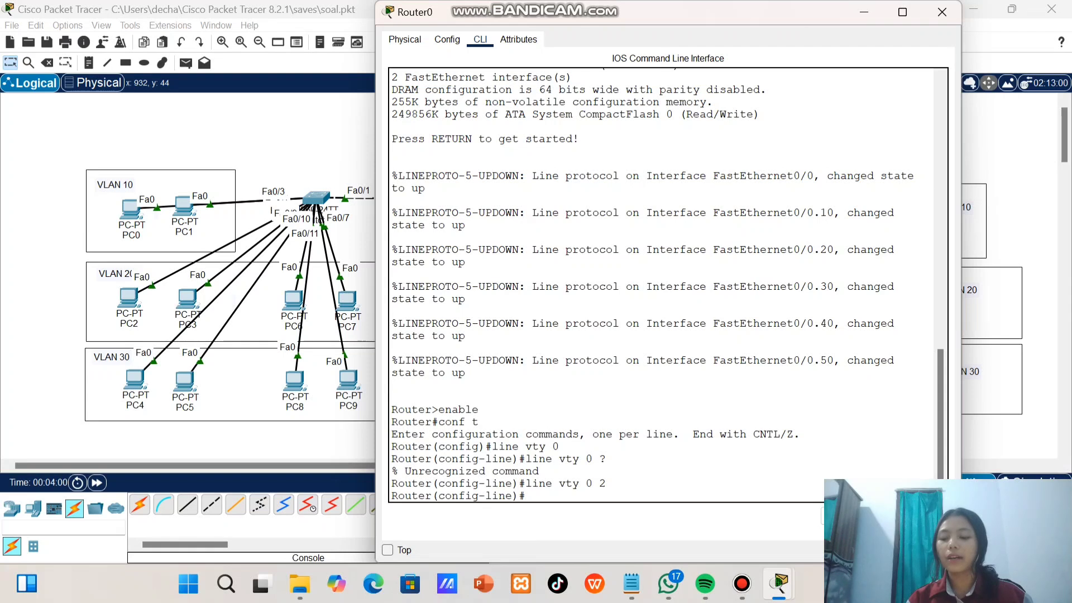
Set the remote-access password on the selected VTY lines and enable login
text(passwo)
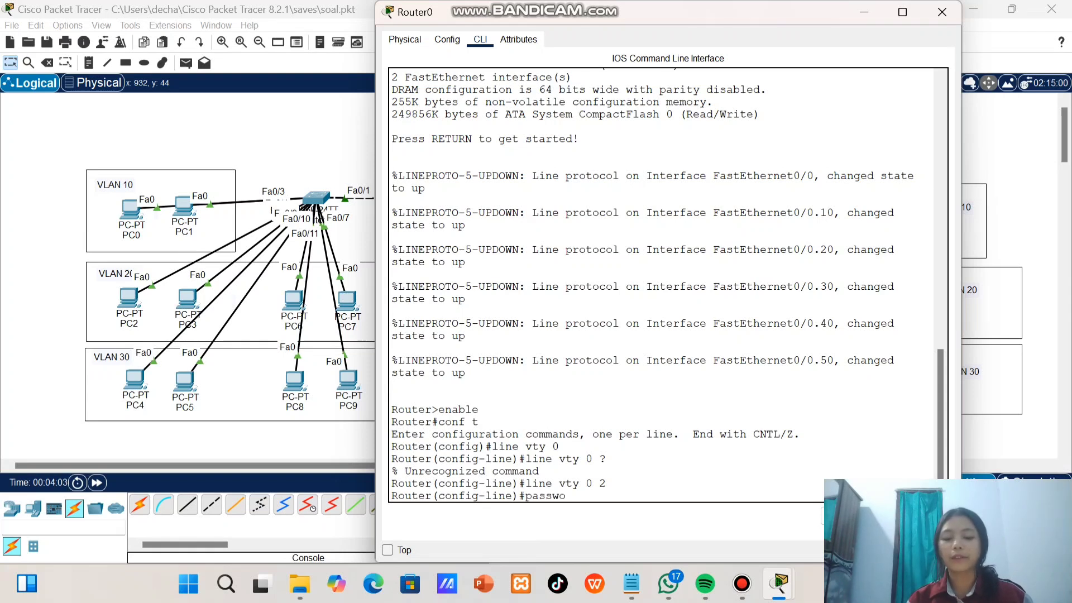
text(rd admin)
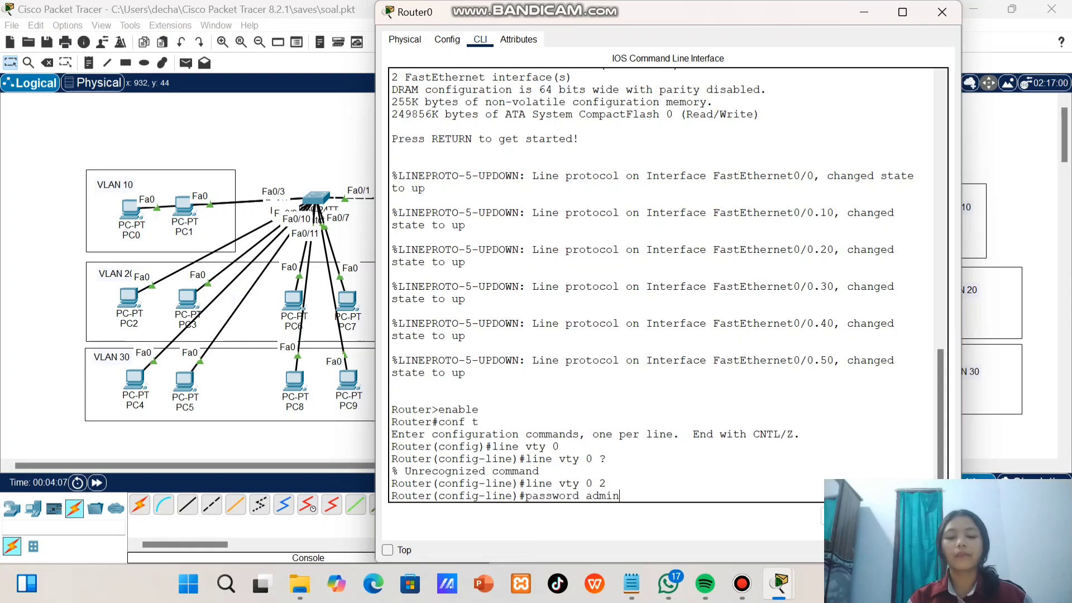
key(Return)
text(login)
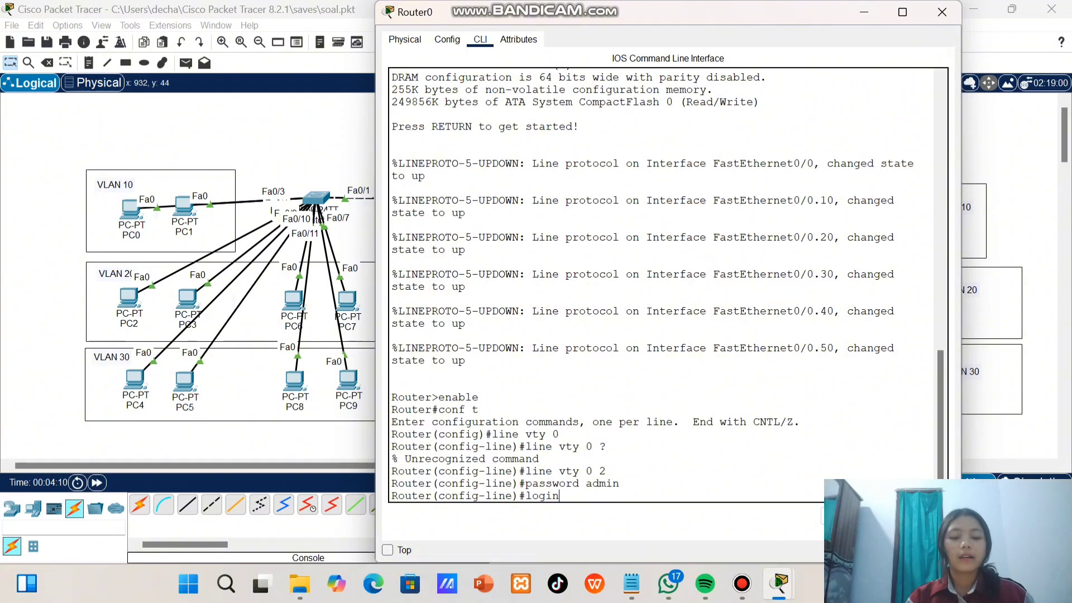
key(Return)
Allow Telnet on the VTY lines with transport input telnet, and exit to global configuration mode
text(tr)
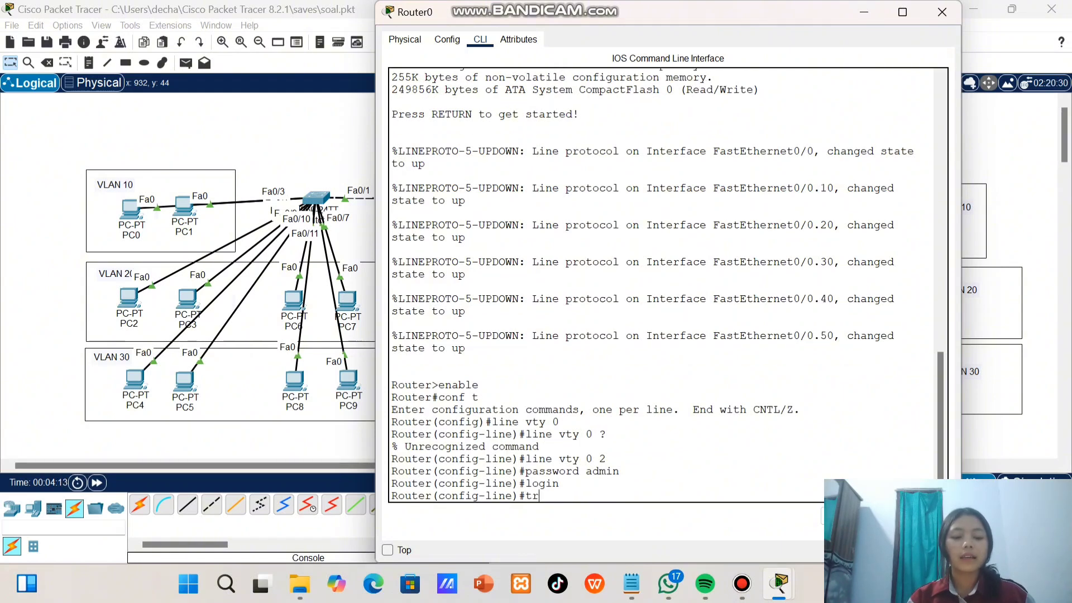
text(ansport)
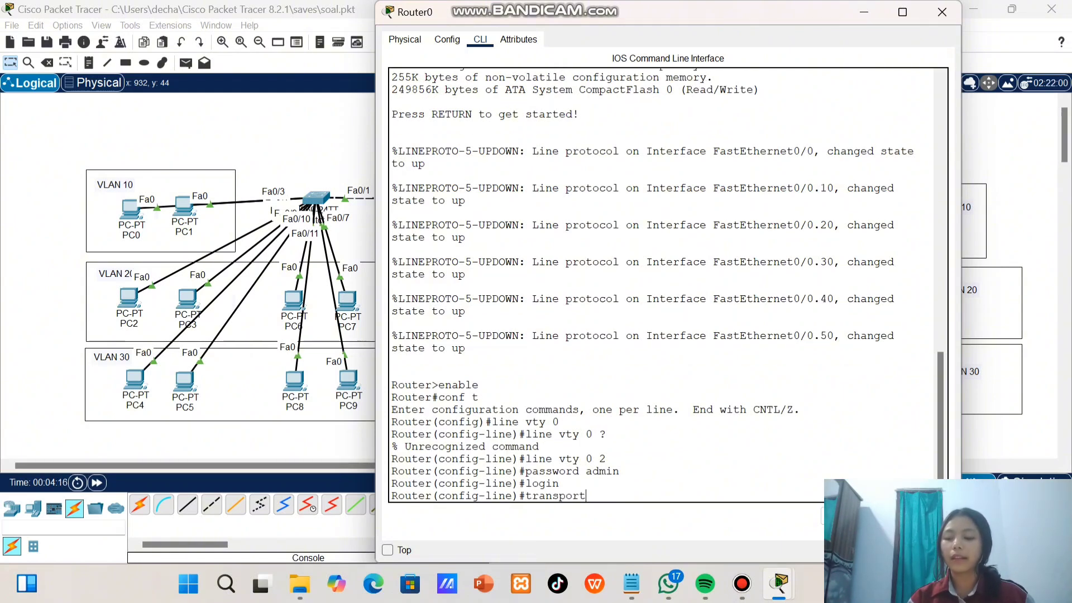
text( input)
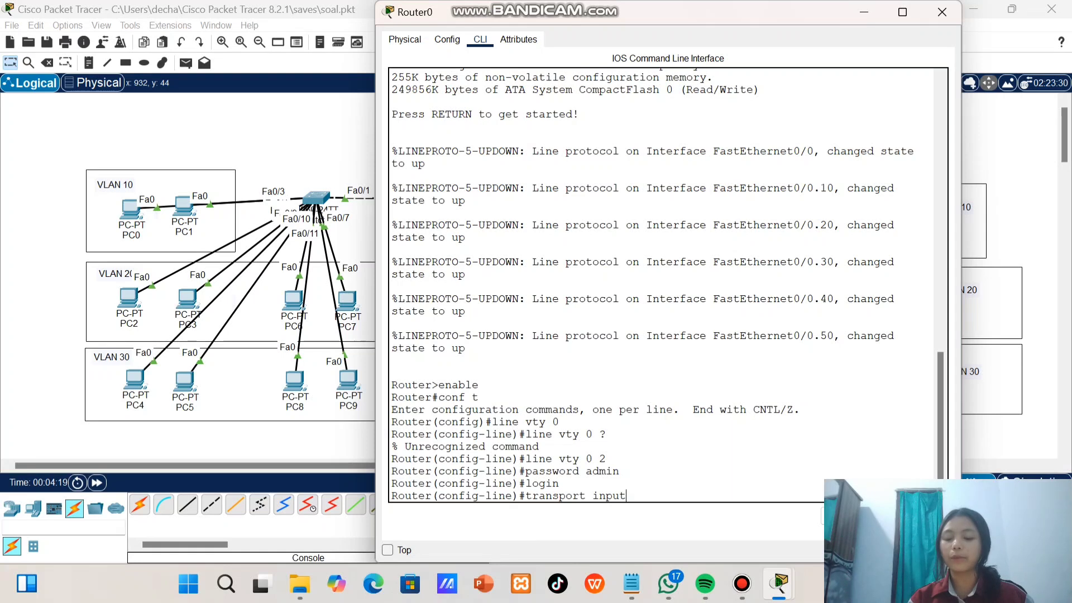
text( telnet)
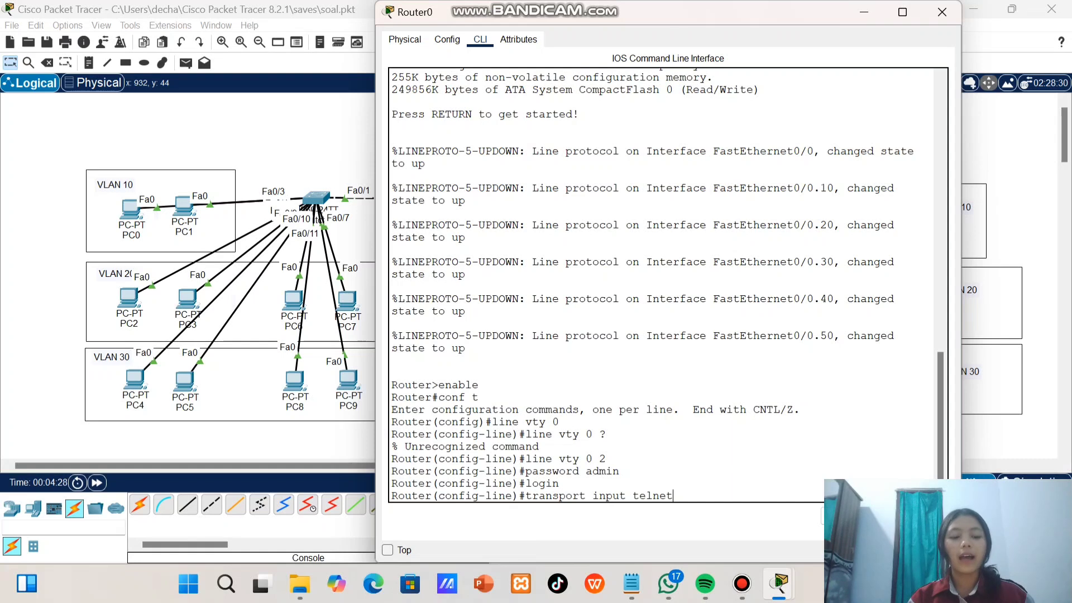
key(BackSpace)
key(BackSpace)
key(BackSpace)
key(BackSpace)
key(BackSpace)
key(BackSpace)
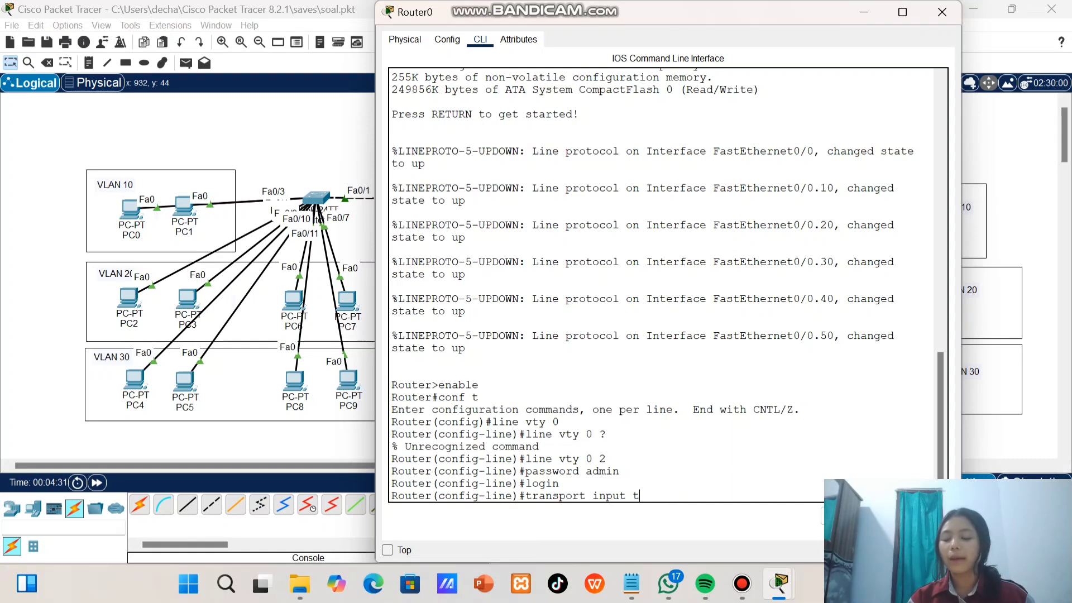
text(ss)
key(BackSpace)
key(BackSpace)
key(BackSpace)
text(telnet)
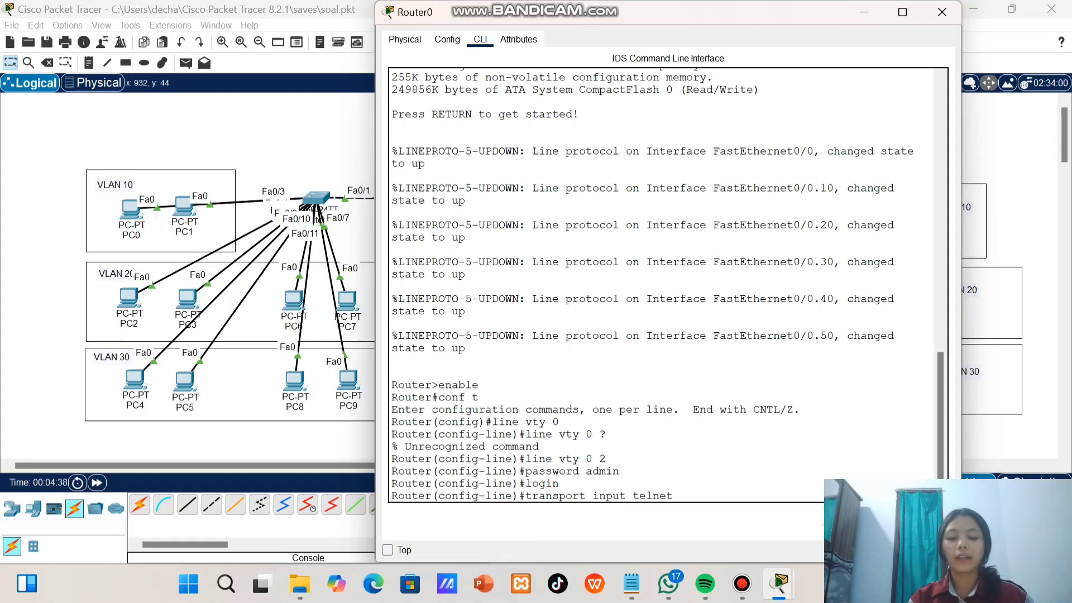
key(Return)
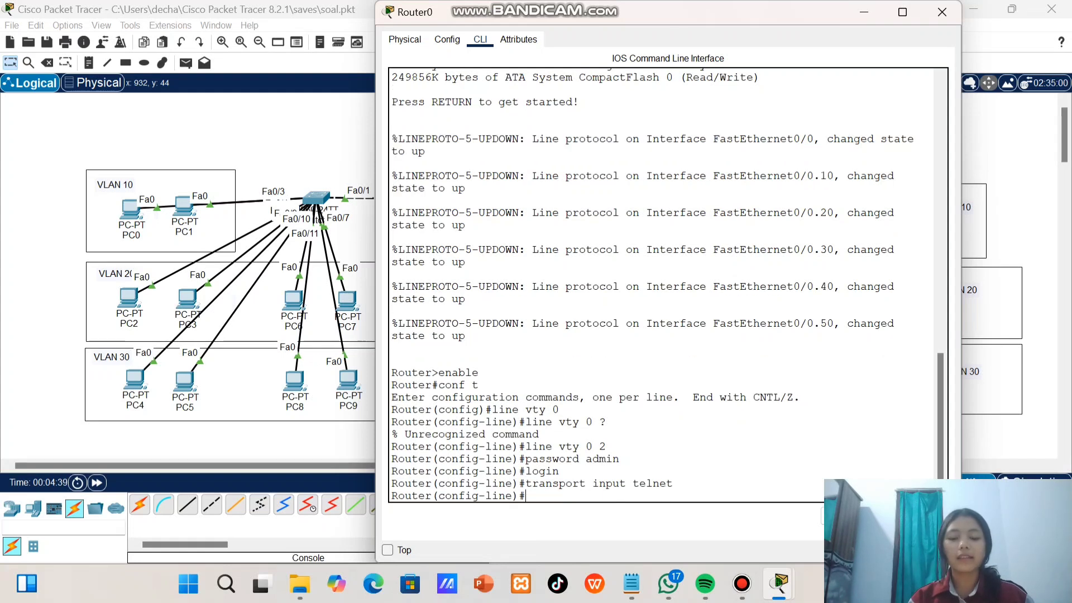
text(exit)
key(Return)
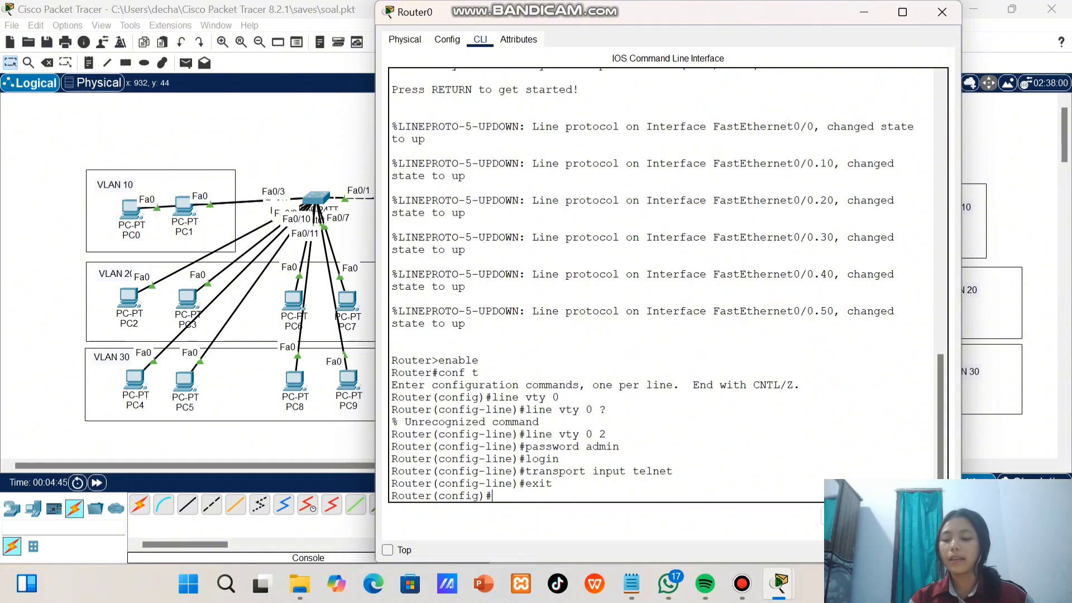
Set the enable secret password in Router0's global configuration and minimize the router's window
text(enable secret smk)
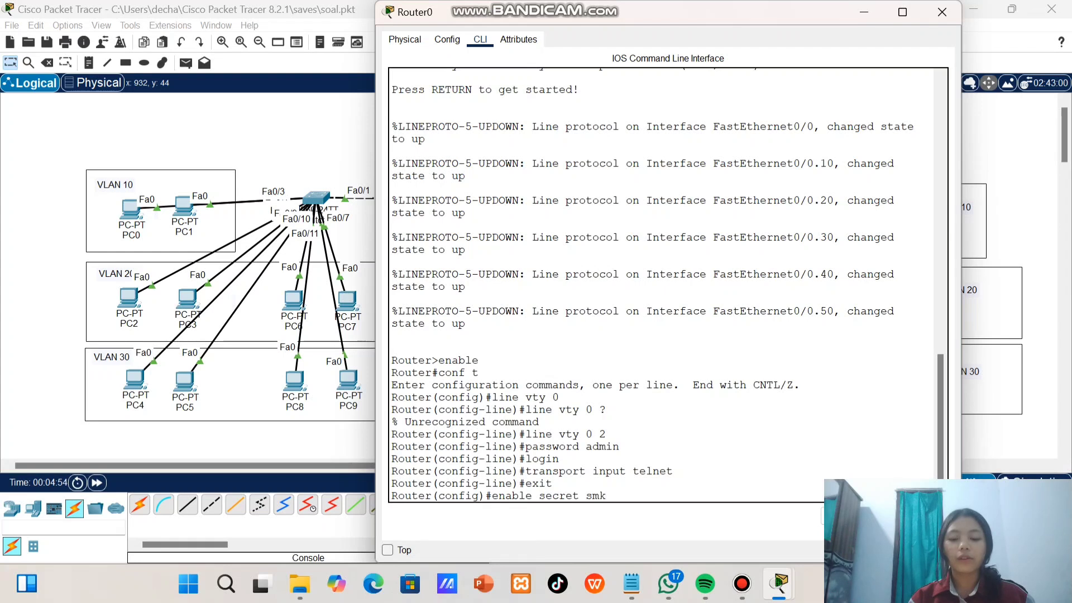
key(Return)
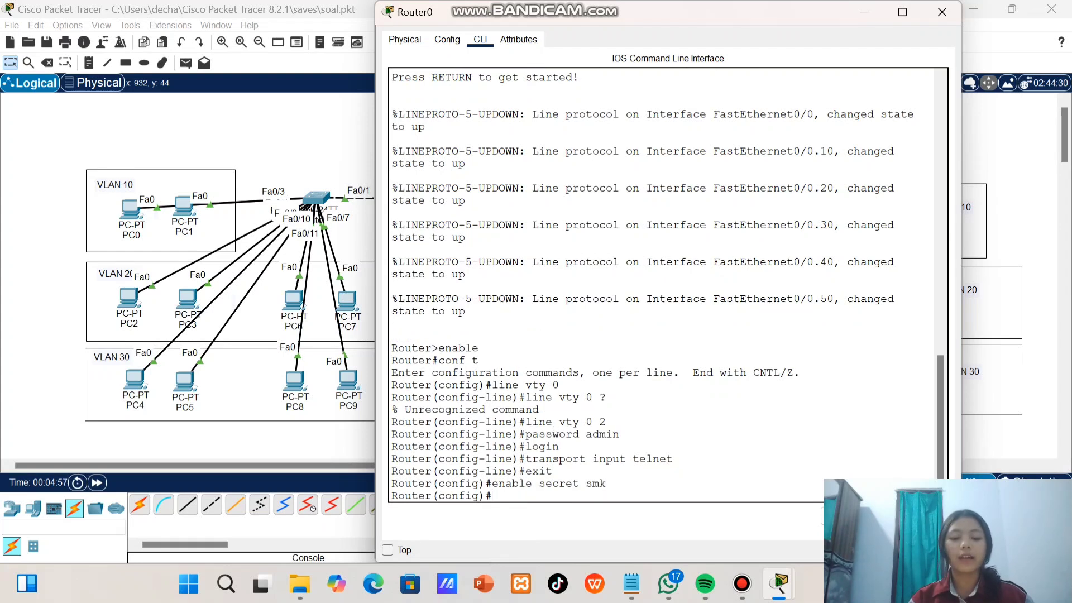
click(864, 12)
Open the Telnet / SSH Client application on PC12 in VLAN 50
click(506, 377)
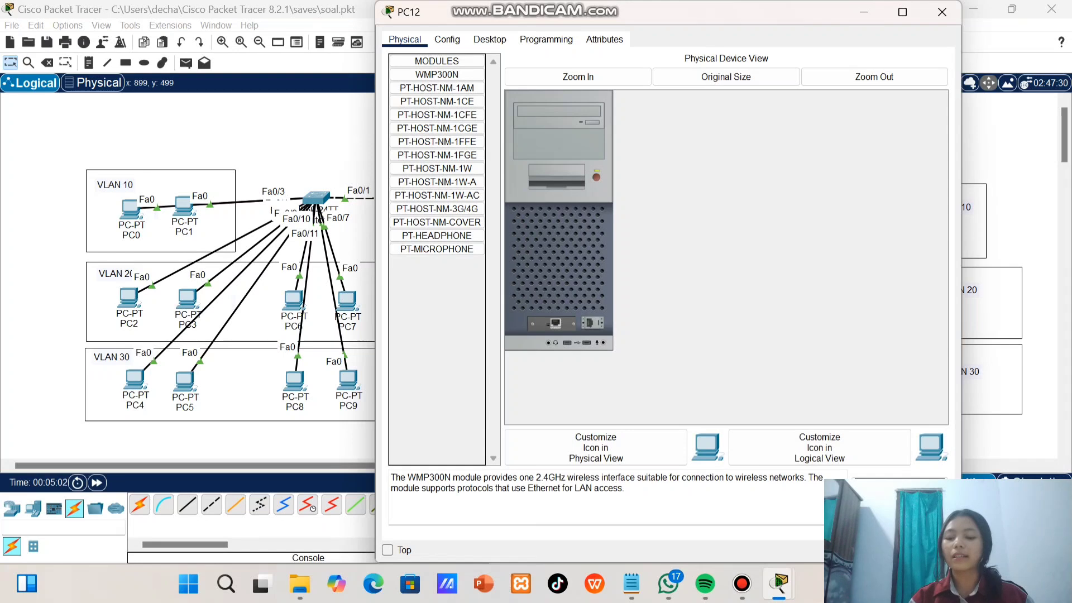
click(490, 39)
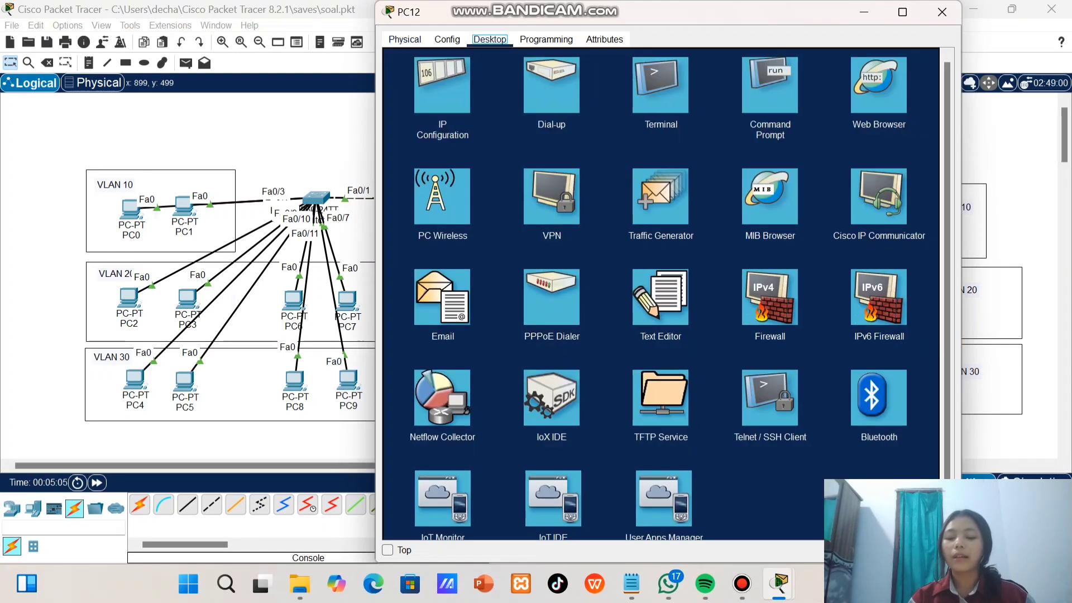
scroll(750, 406, down, 1)
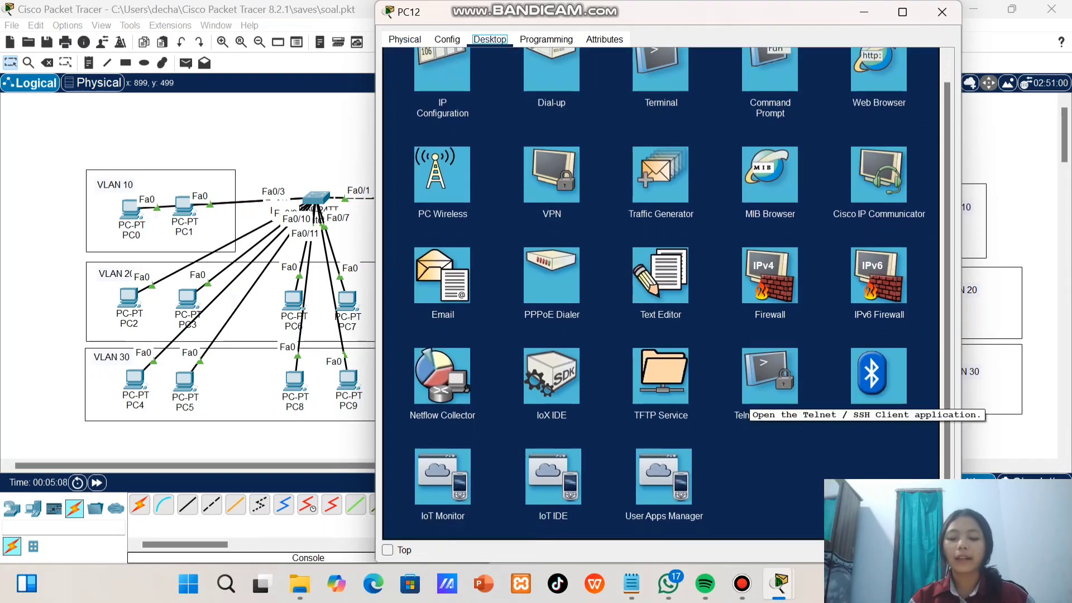
click(751, 399)
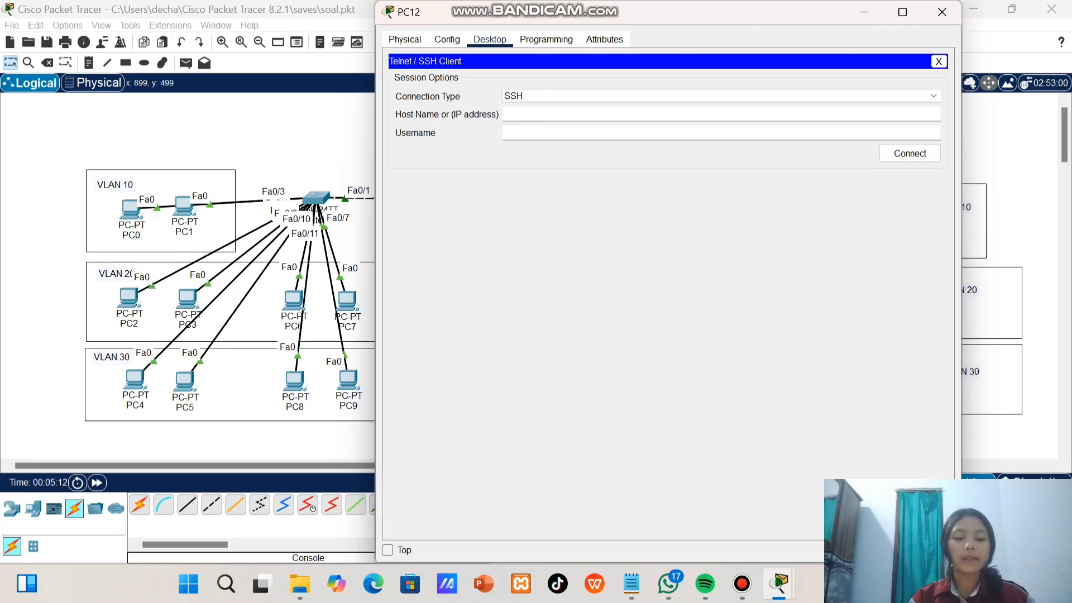
Connect from PC12 to 10.10.10.1 with the Telnet connection type and enter the remote-access password
click(721, 96)
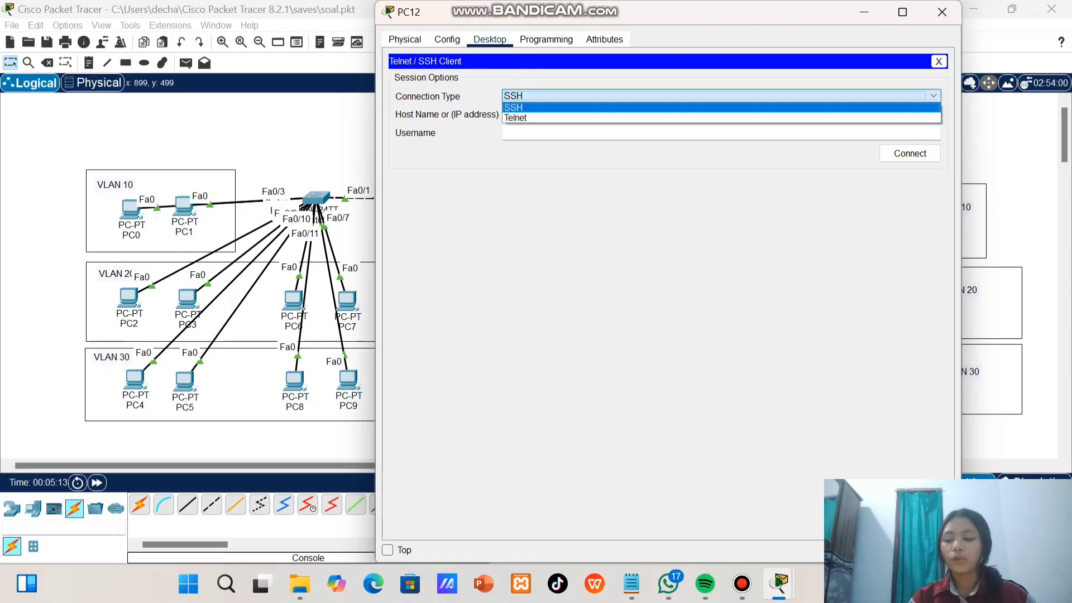
click(721, 107)
click(721, 96)
click(721, 118)
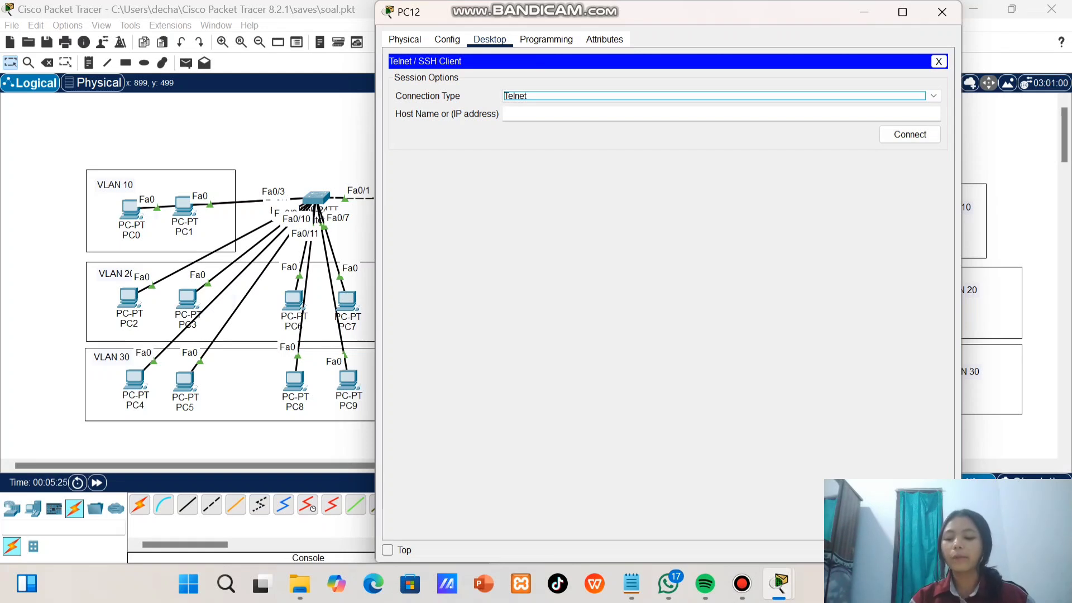
click(535, 114)
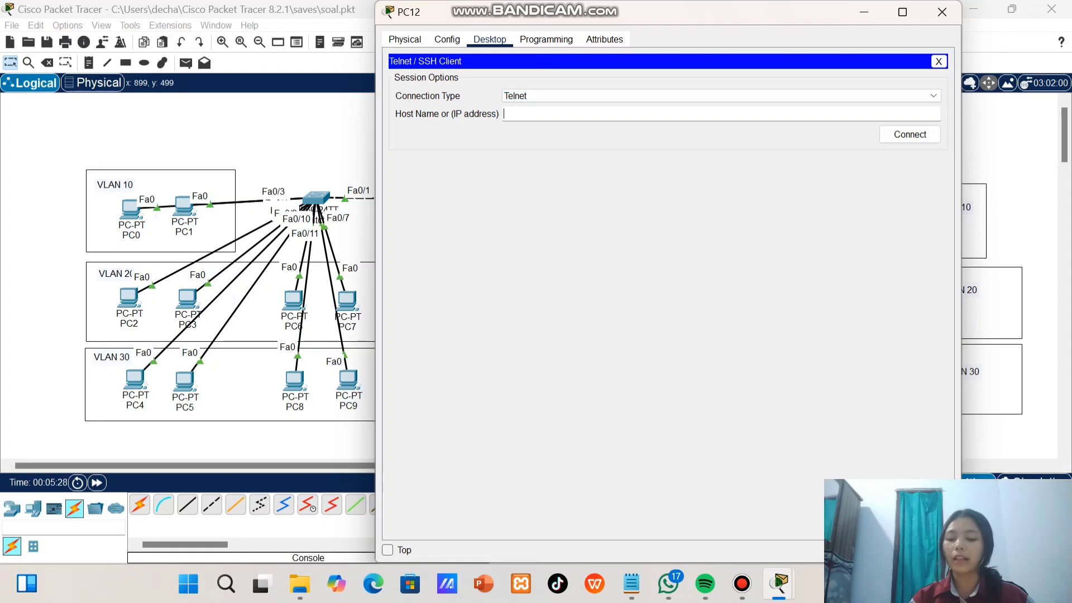
text(10.1)
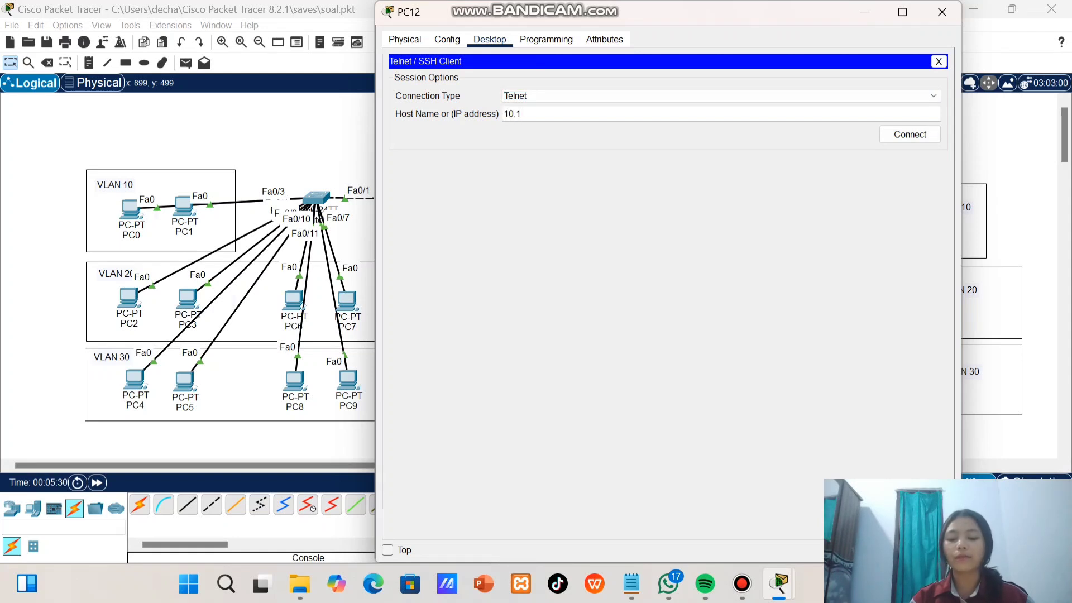
text(0.10.1)
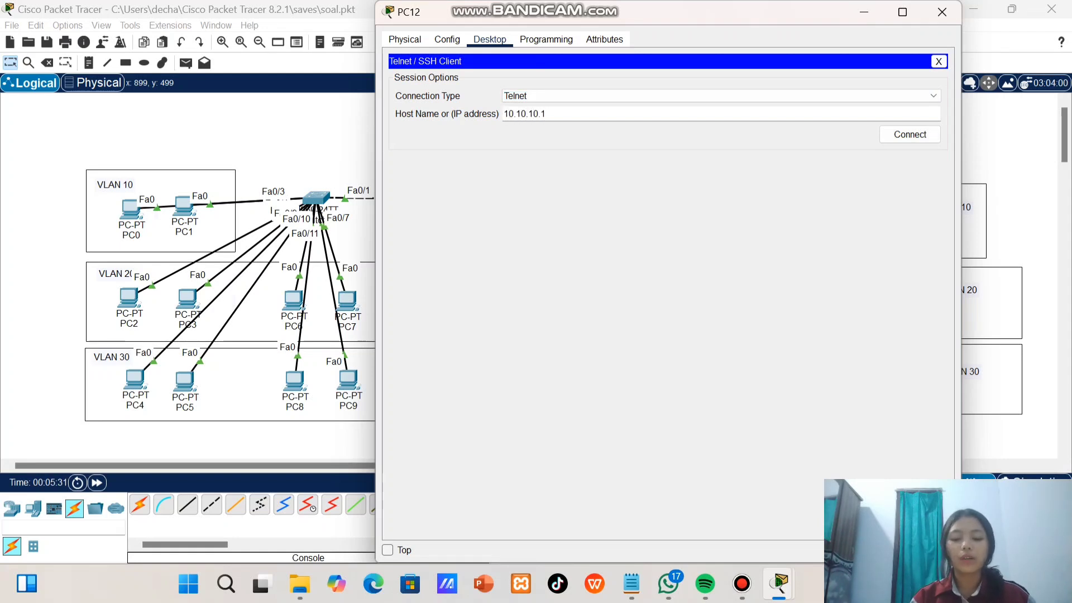
key(Return)
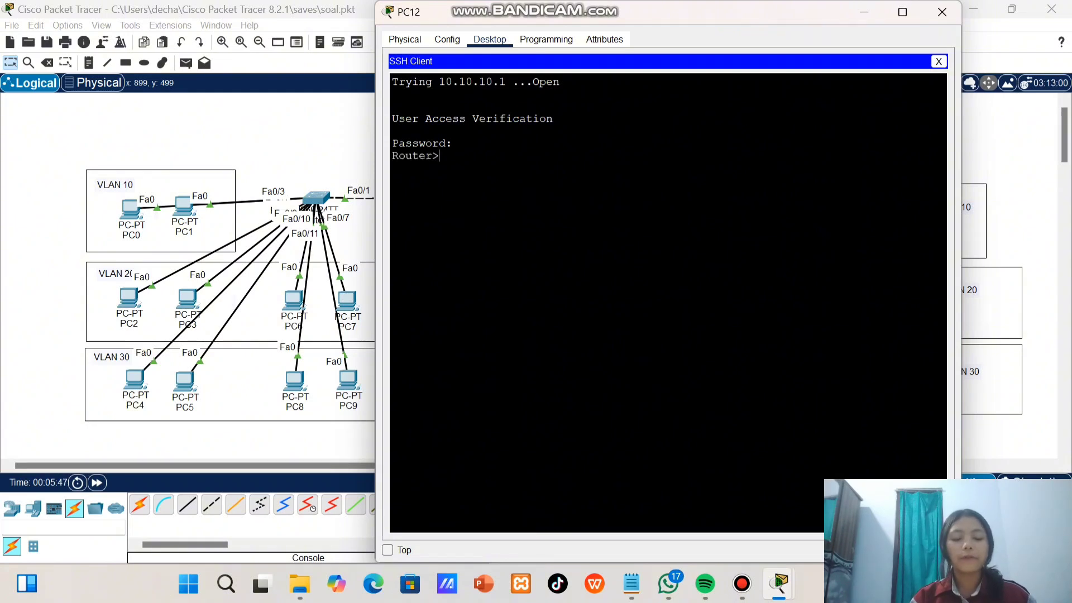
Enter privileged mode in the Telnet session with enable and the enable secret password, and open global configuration with conf t
text(enable)
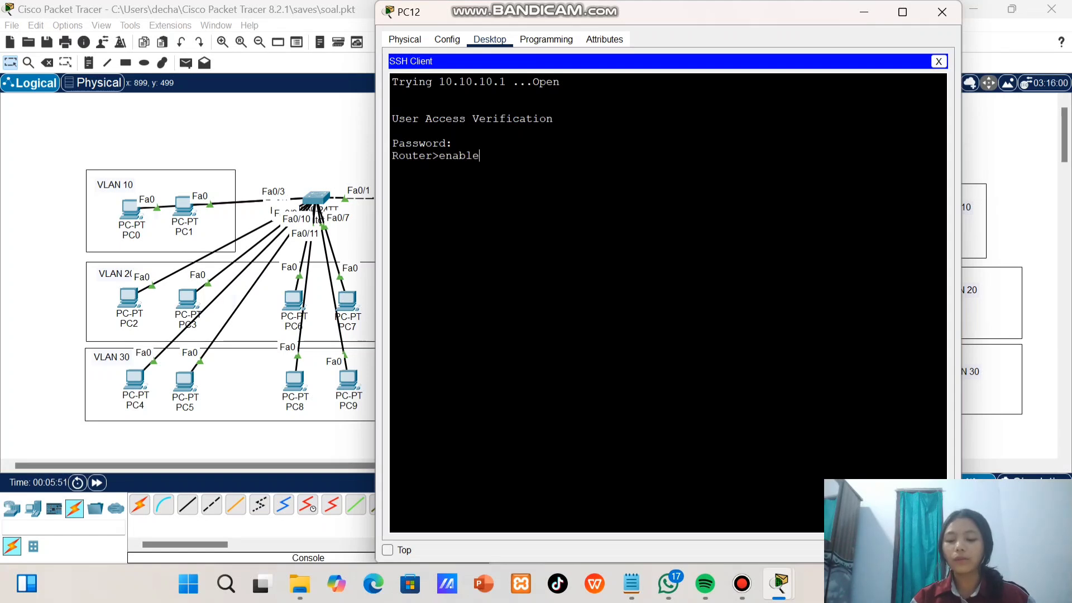
key(Return)
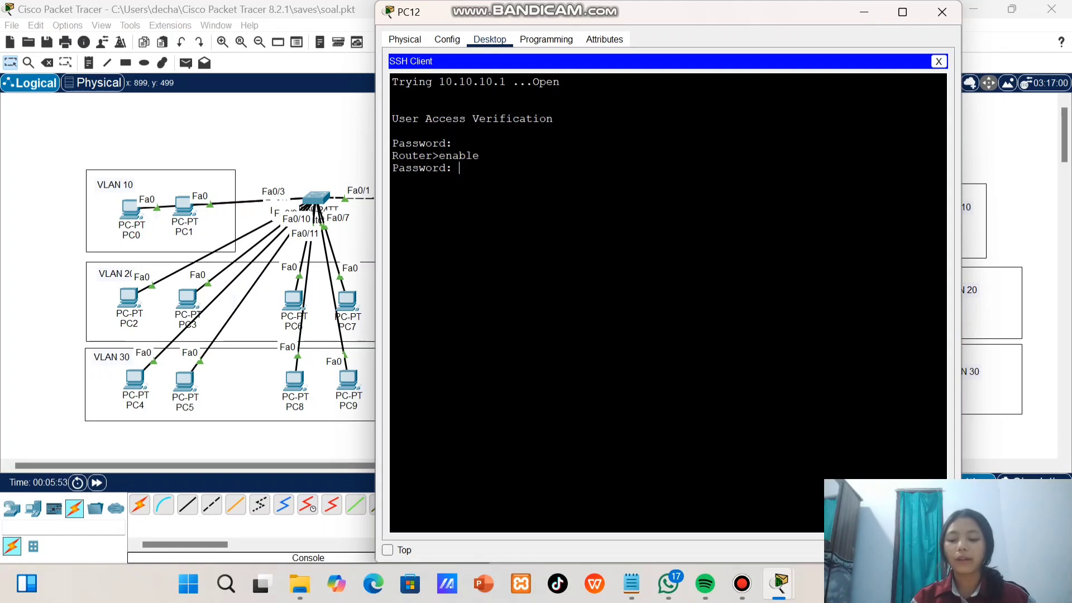
key(Return)
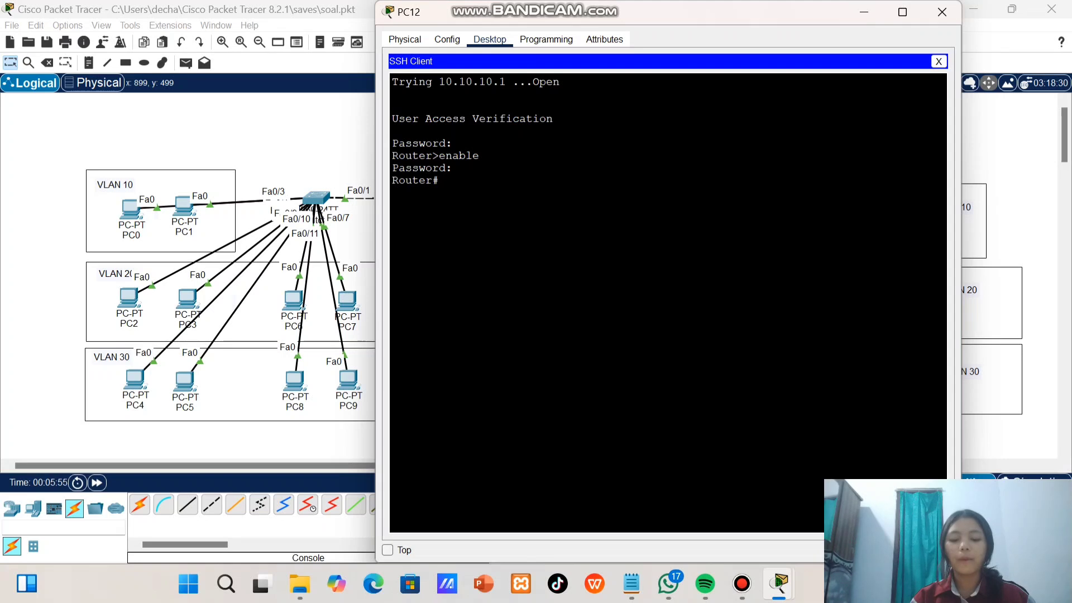
text(conf t)
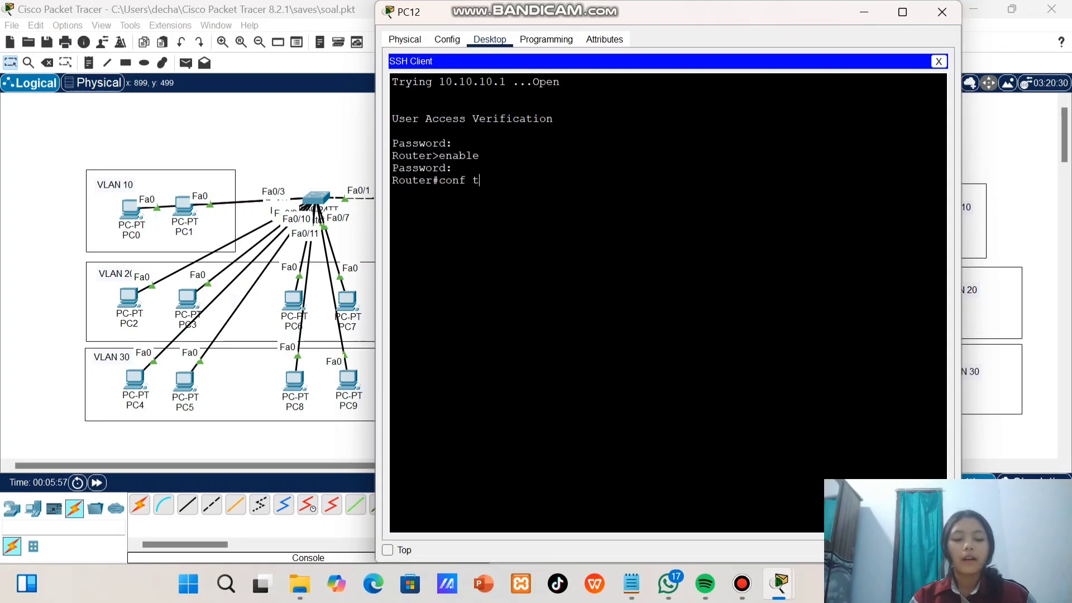
key(Return)
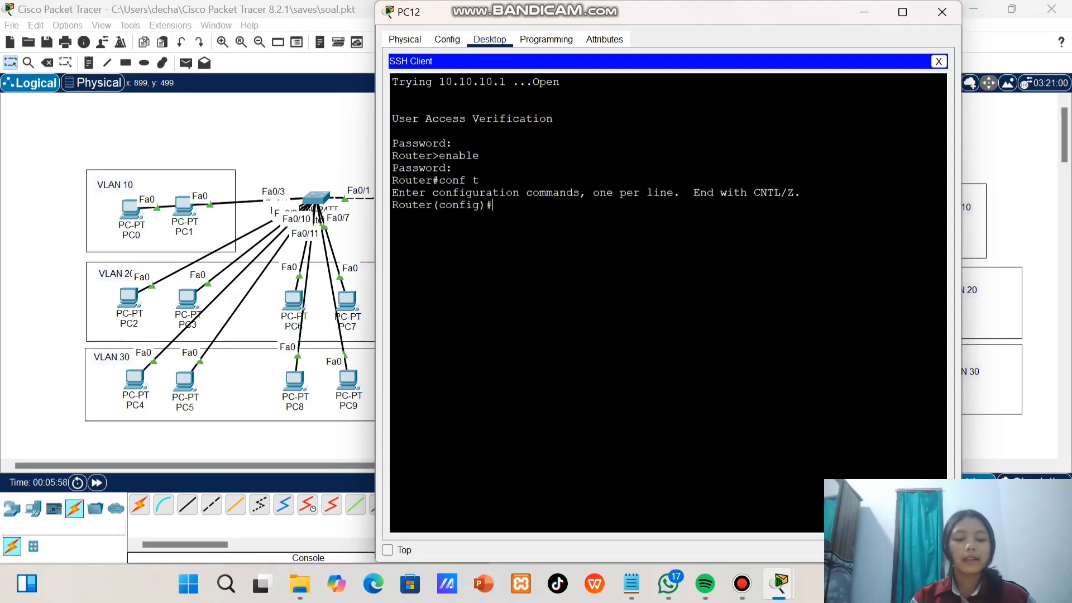
drag(398, 205, 392, 180)
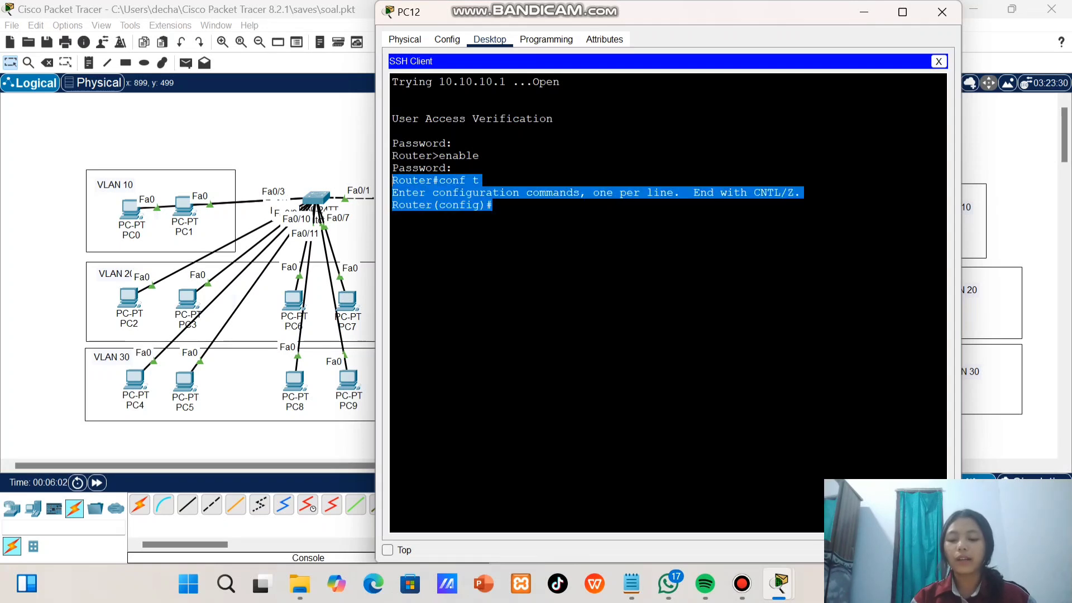
click(494, 206)
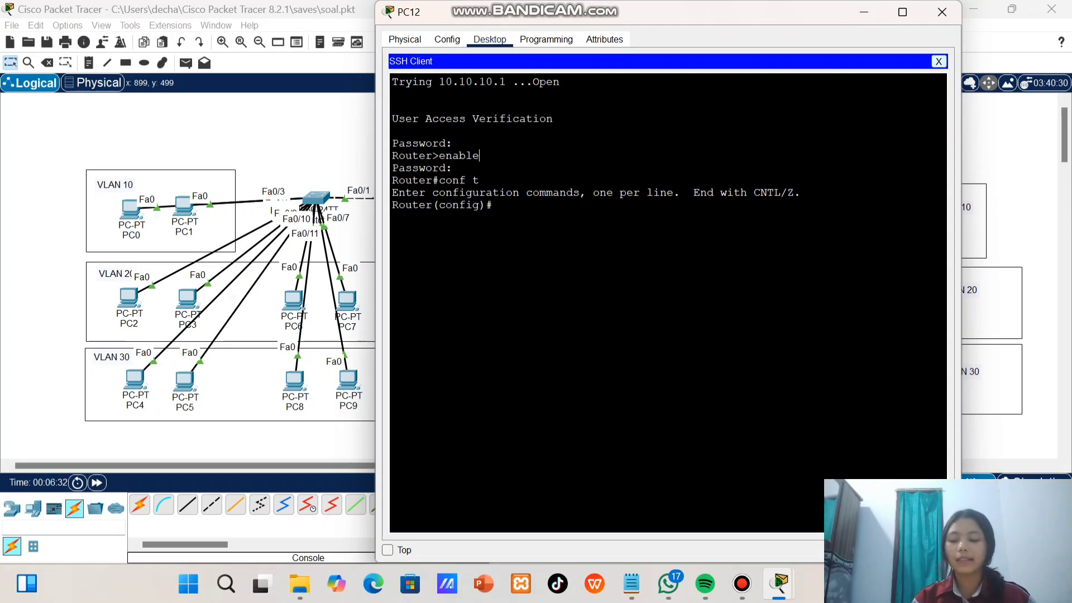
Terminate the Telnet session on PC12 and close the PC's window
click(938, 61)
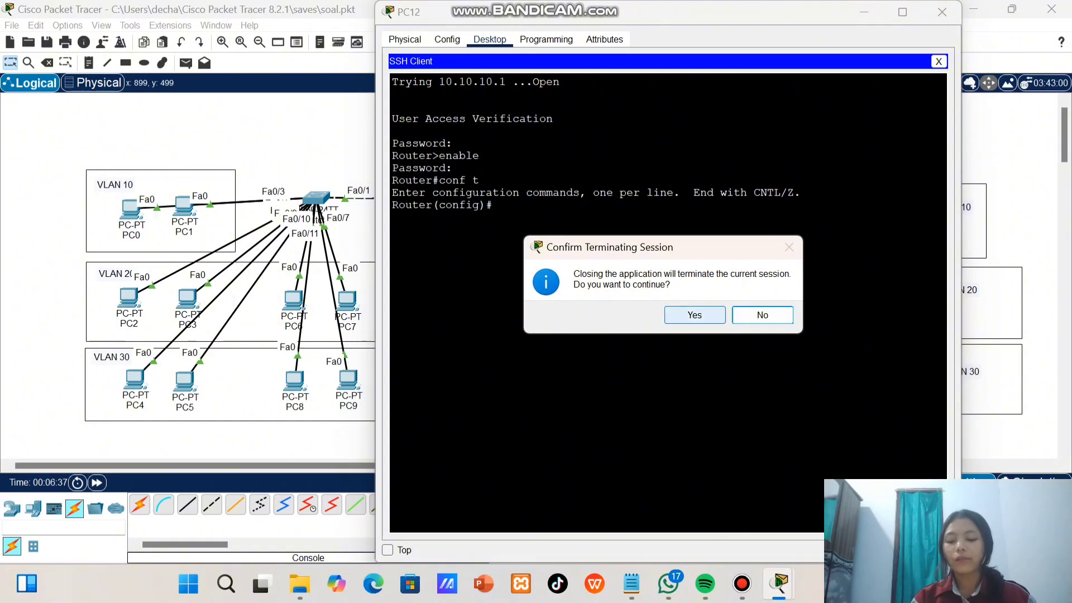
click(695, 314)
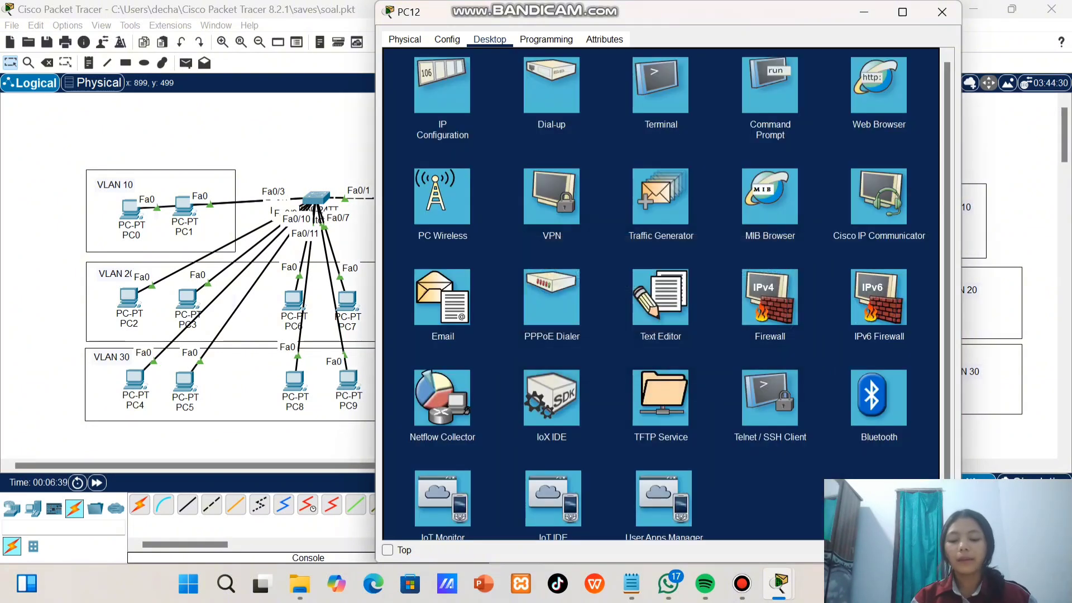
click(941, 11)
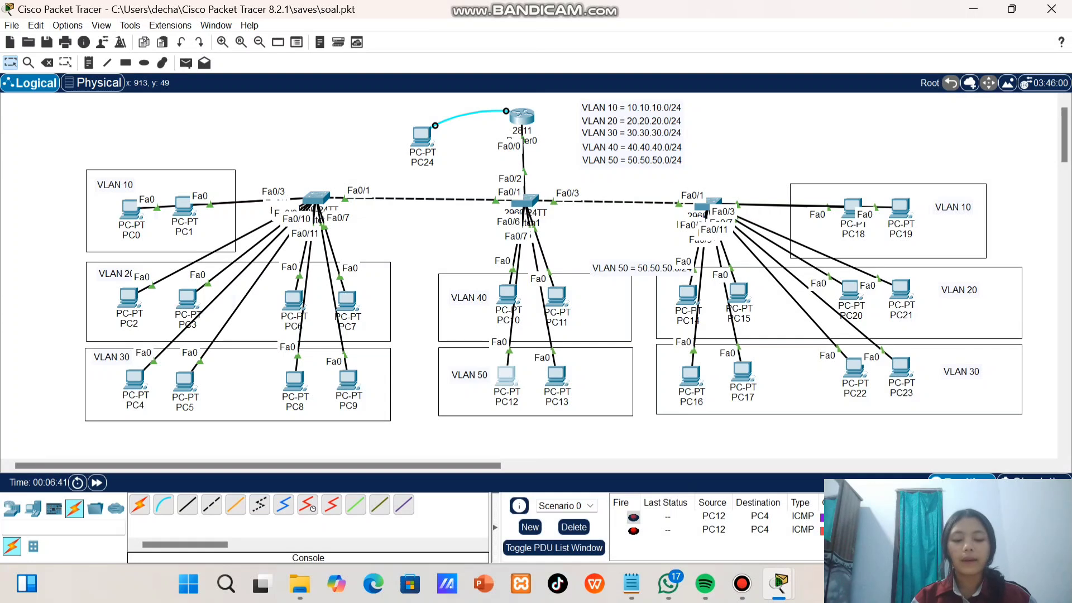
Create a local user account with the username admin1 and its login password on Router0
click(519, 115)
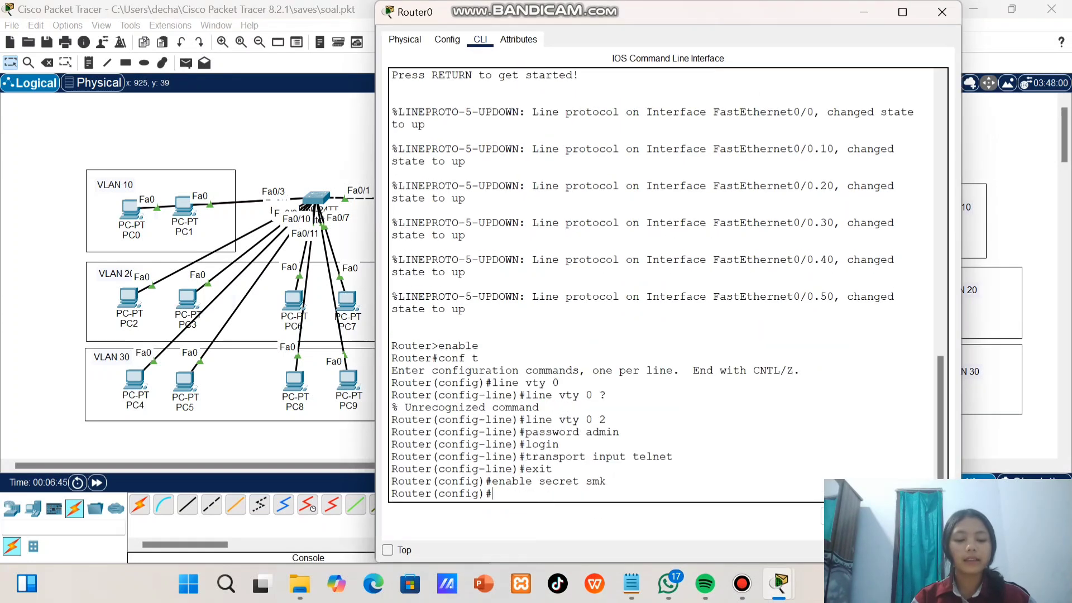
text(username admin)
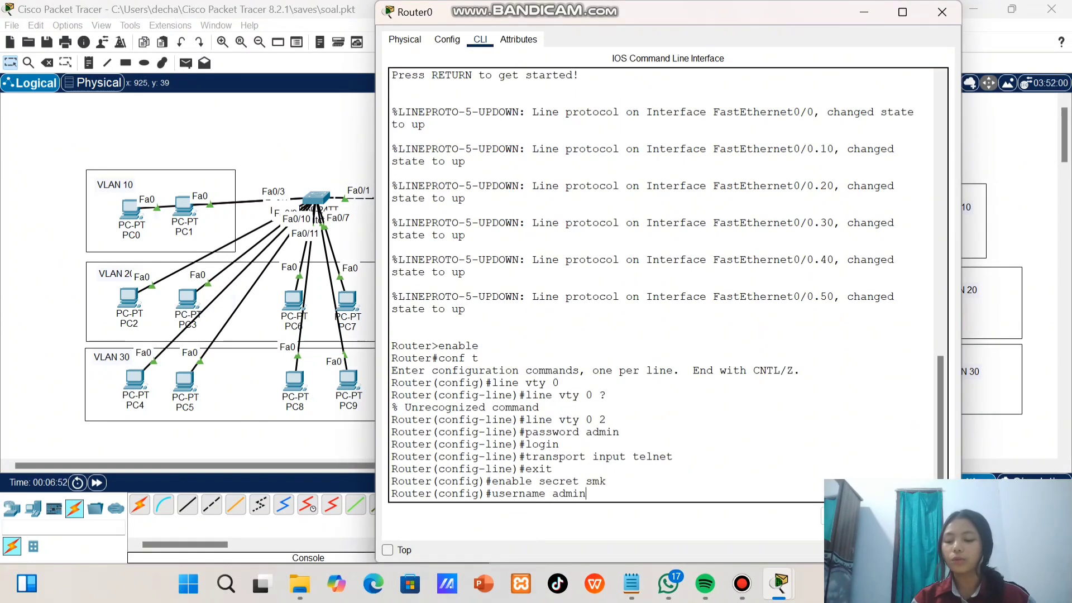
text(1)
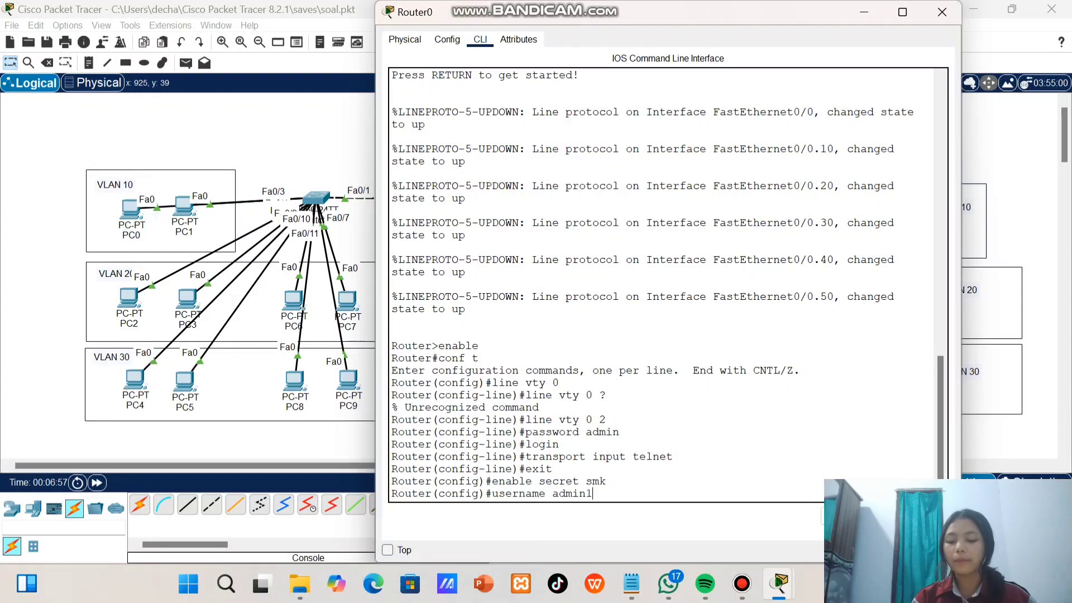
text( password admin1)
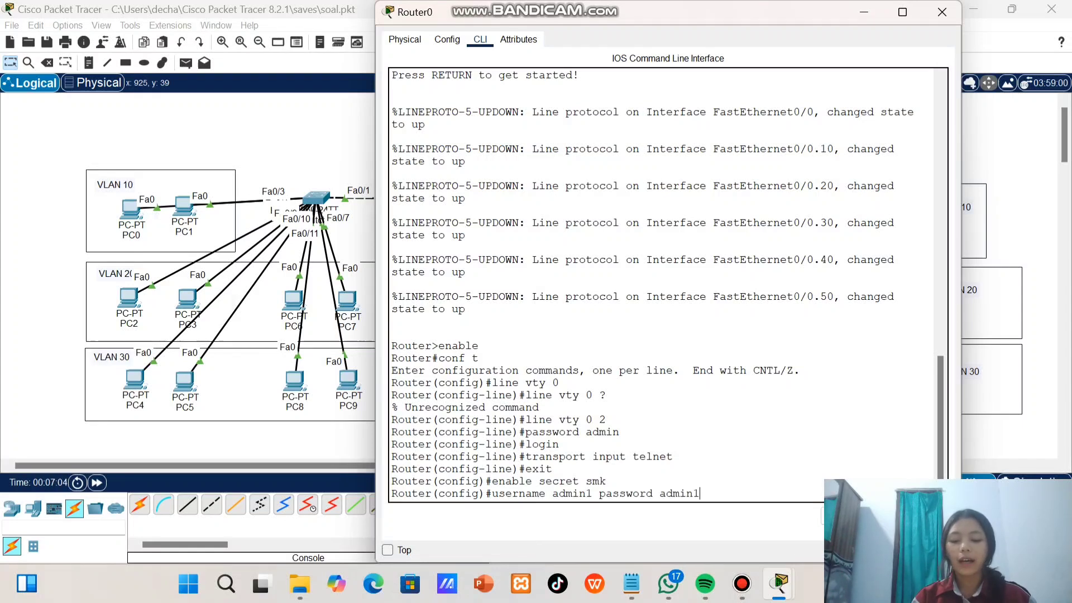
key(Return)
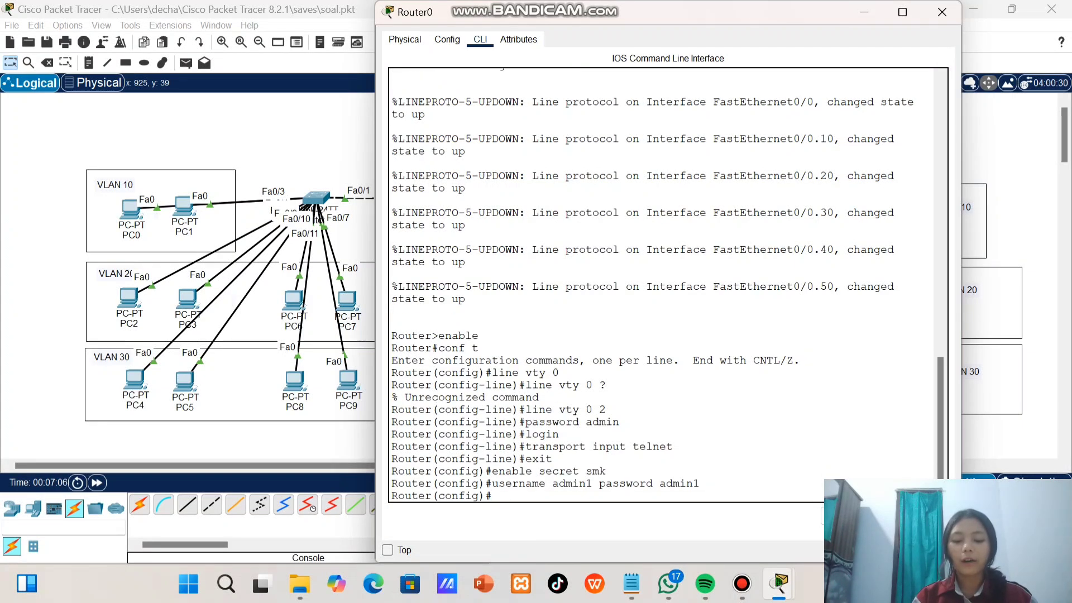
Enter line configuration for vty 0 2 and require local user authentication with login local
text(line)
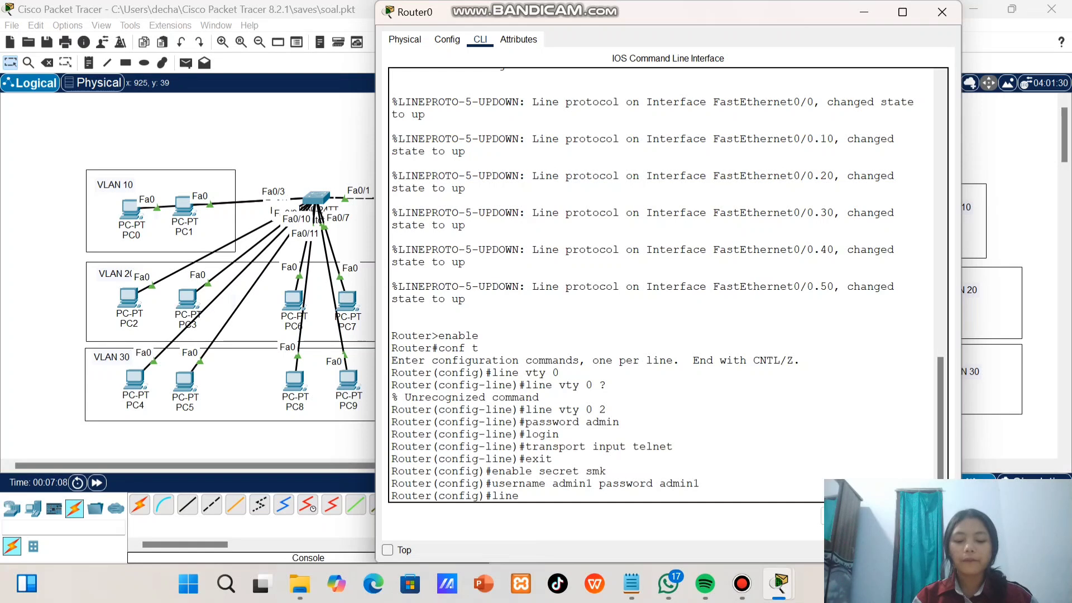
text( vty 0 2)
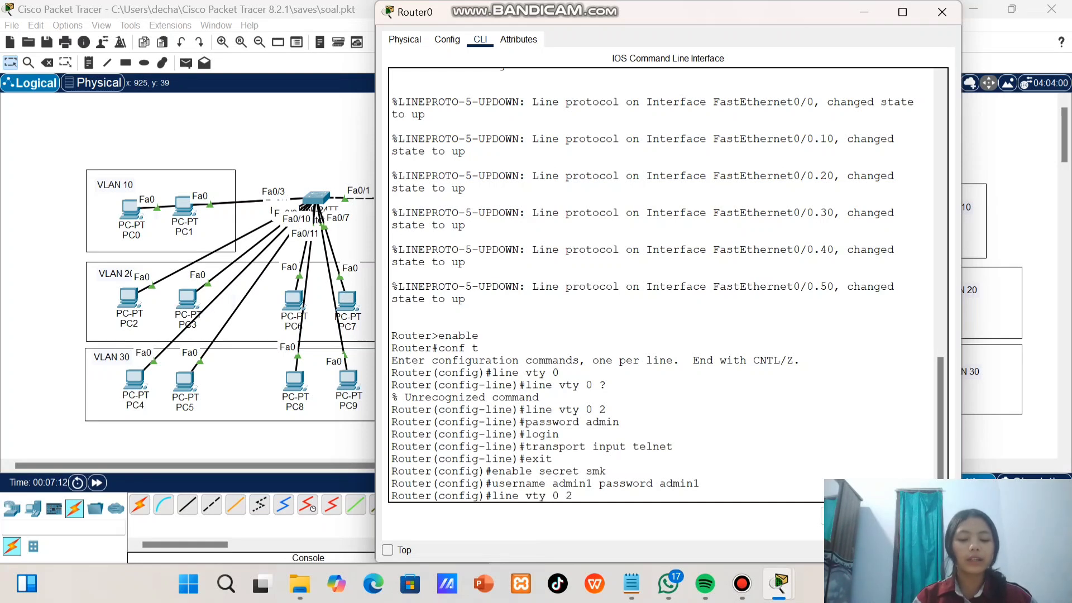
key(Return)
text(login local)
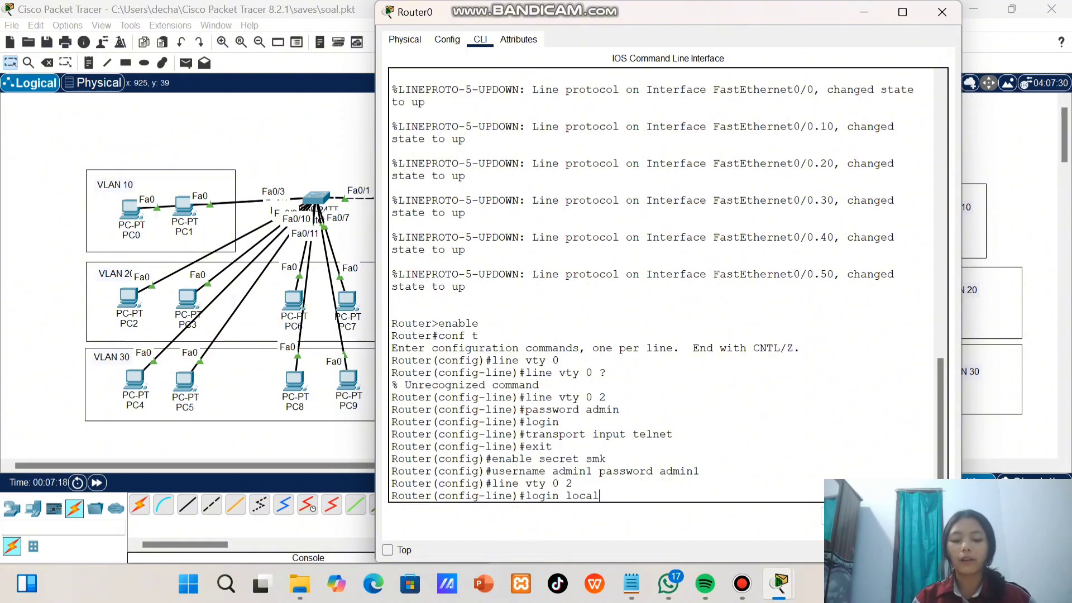
drag(491, 470, 700, 470)
click(599, 495)
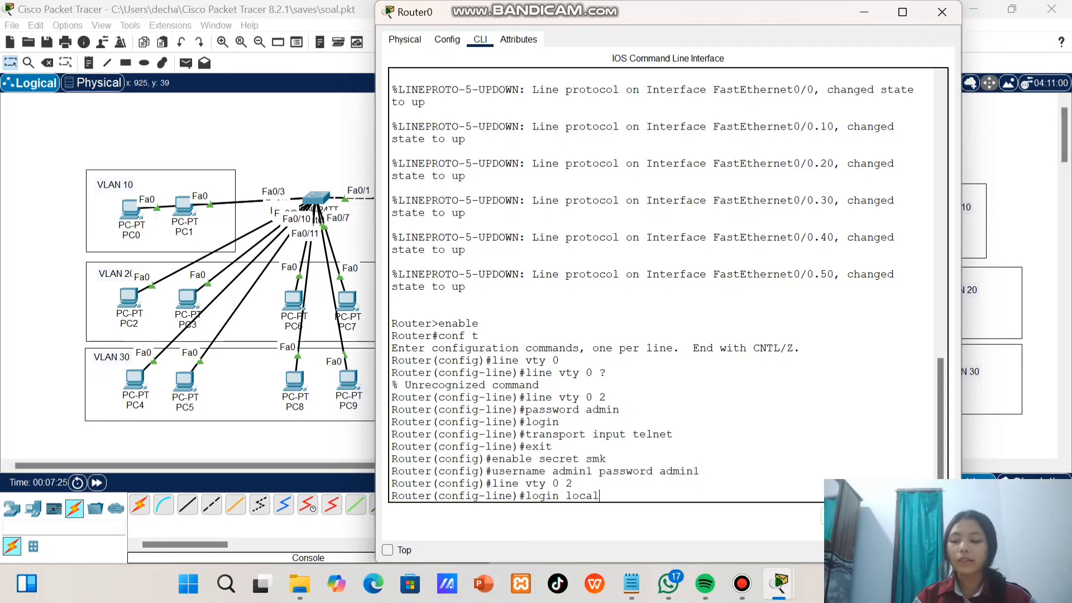
drag(526, 421, 559, 422)
click(559, 423)
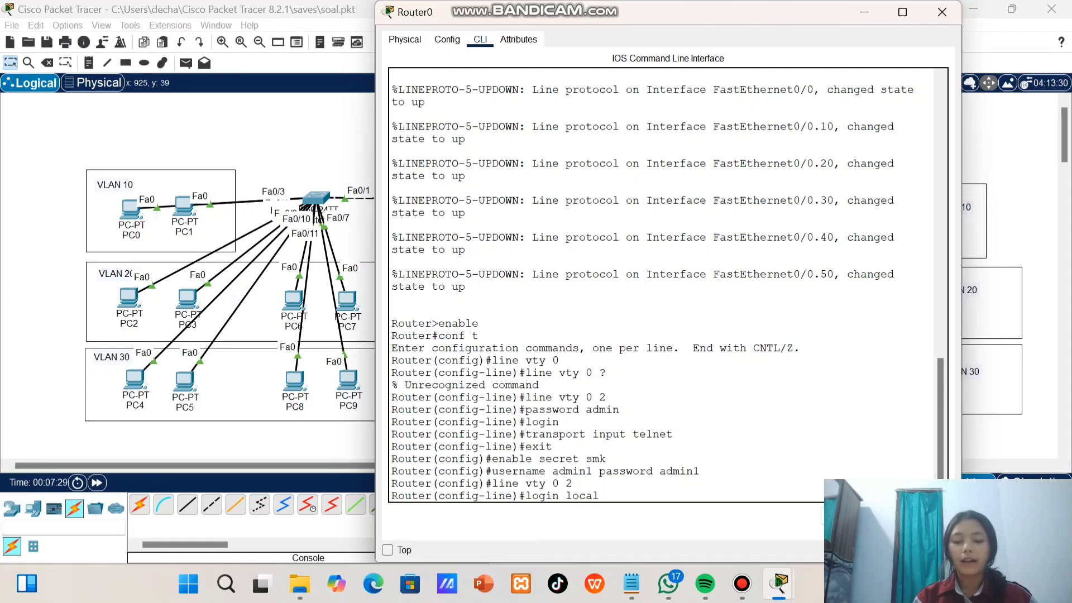
key(Return)
Apply transport input telnet to the VTY lines, exit line configuration and close Router0's window
text(transport input telnet)
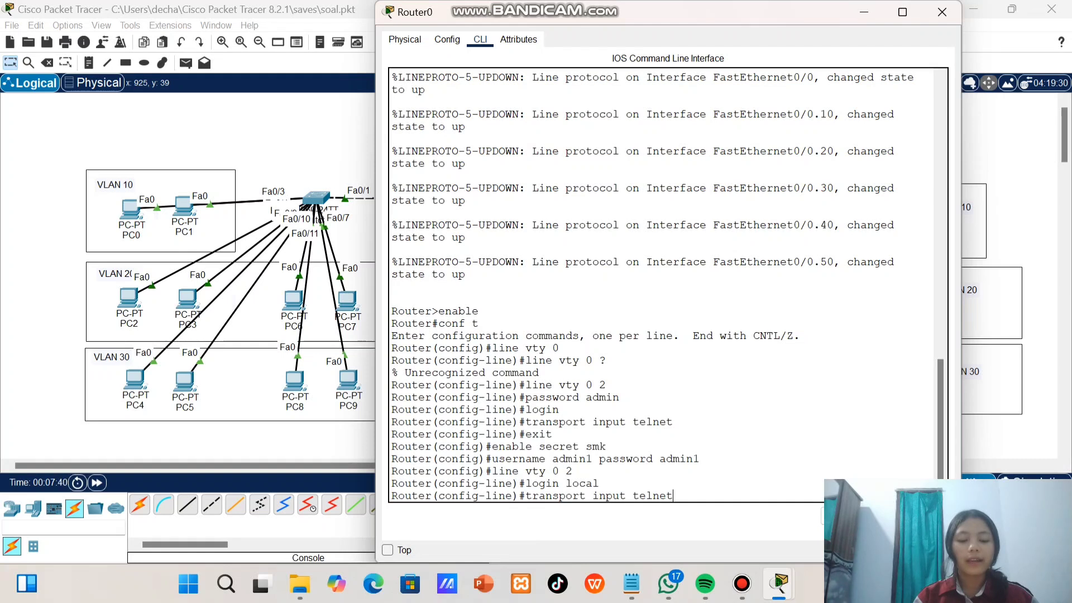
key(Return)
text(exit)
key(Return)
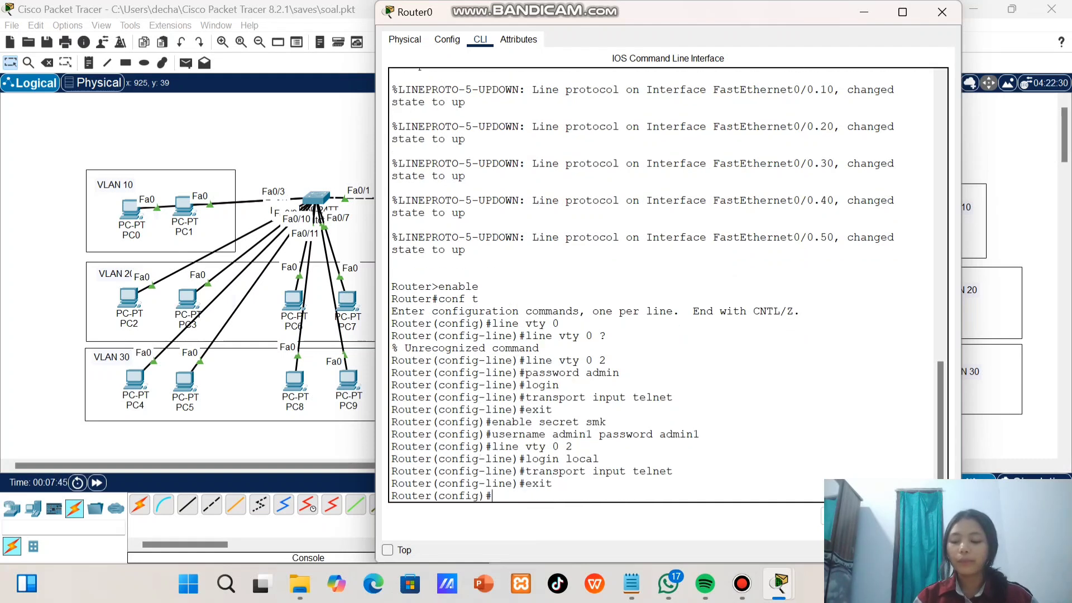
click(942, 12)
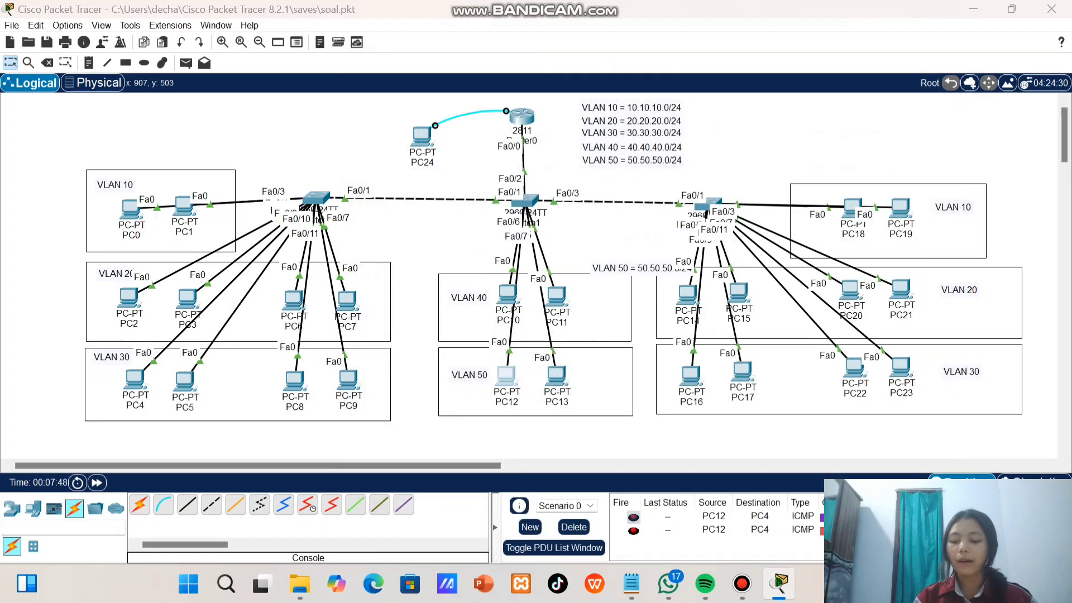
Start a Telnet session from PC12's Telnet / SSH Client to the host 30.30.30.1
click(507, 375)
click(779, 501)
click(720, 199)
click(720, 222)
click(720, 218)
text(1)
key(BackSpace)
text(30.30.30.1)
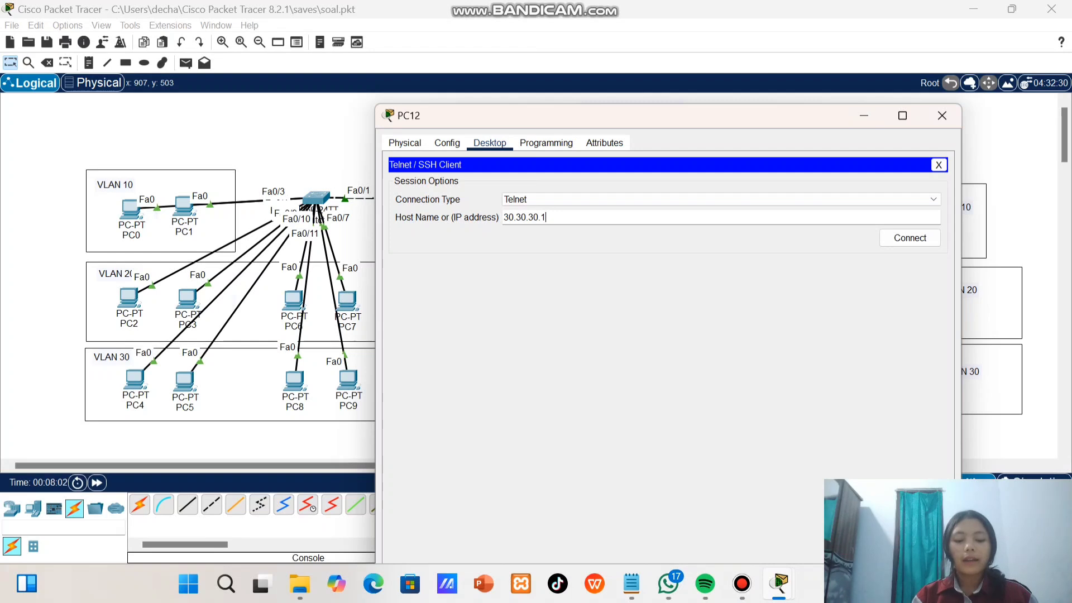
key(Return)
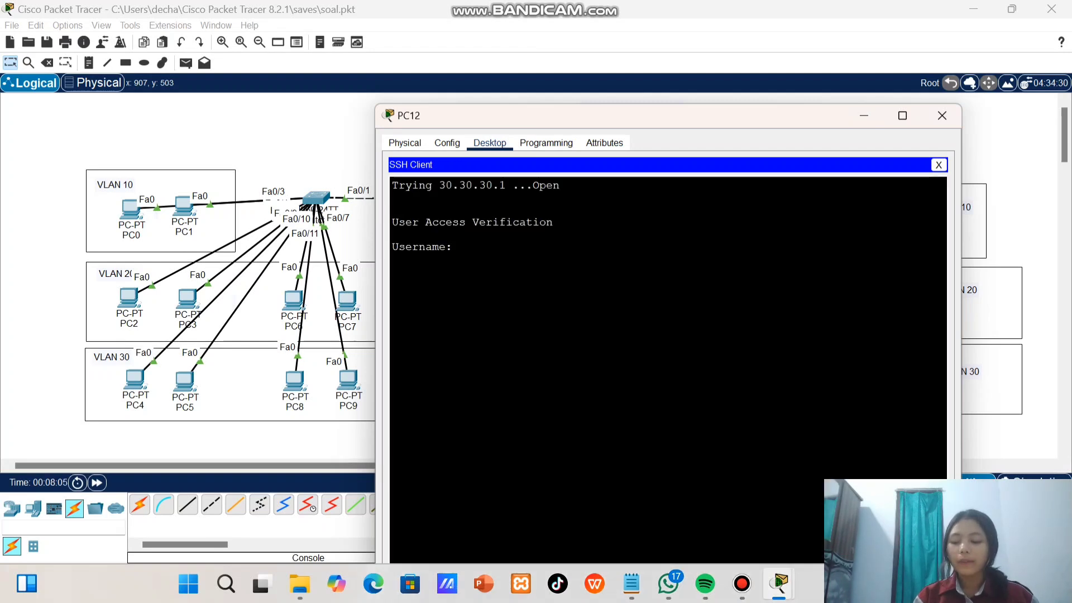
Log in to the Telnet session with the username admin1 and the account password
text(admin1)
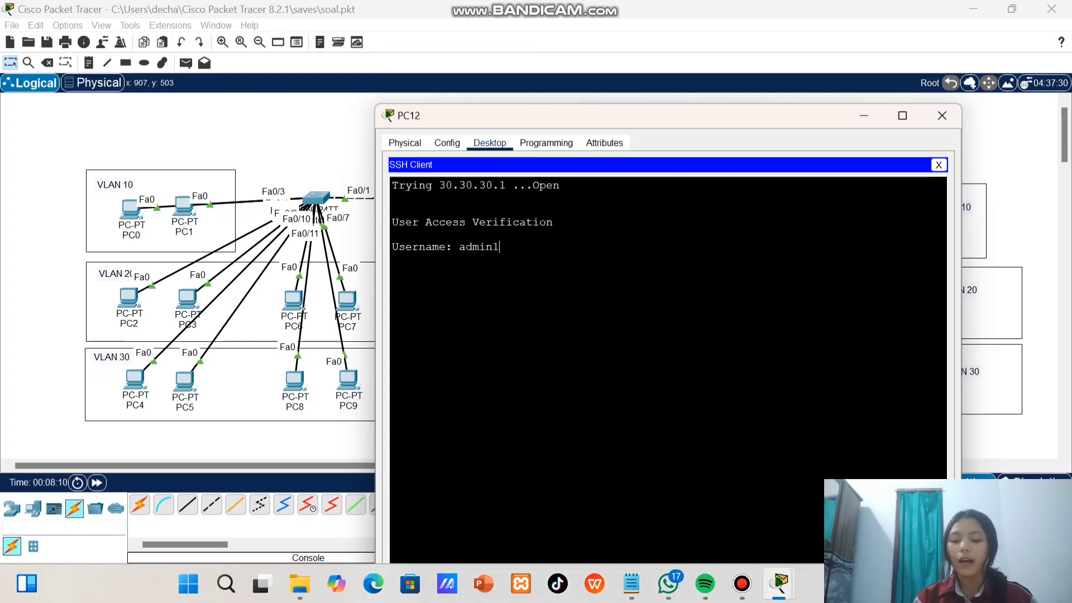
key(Return)
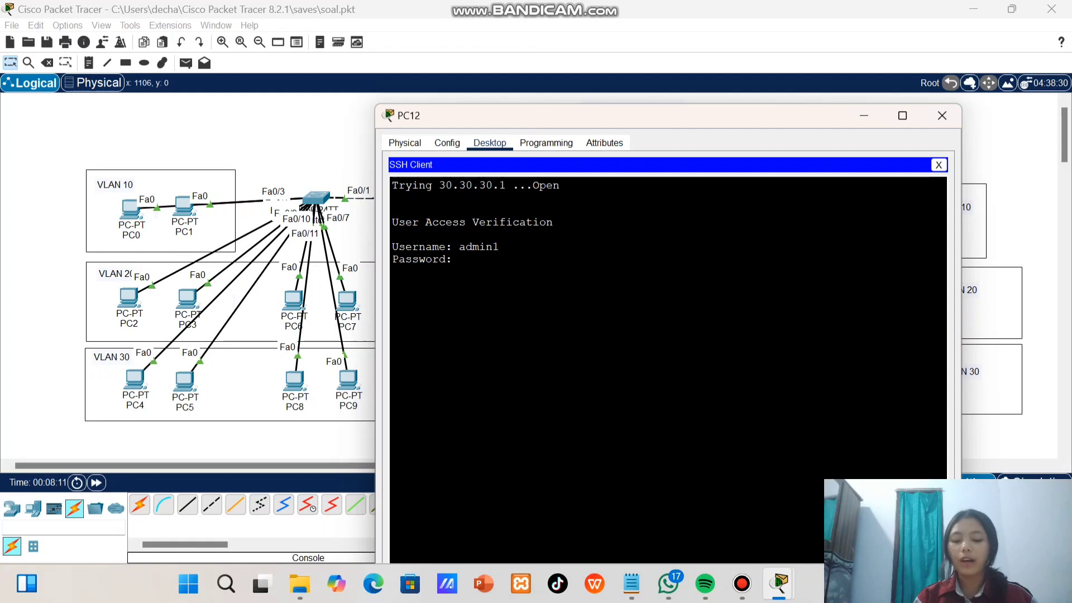
key(Return)
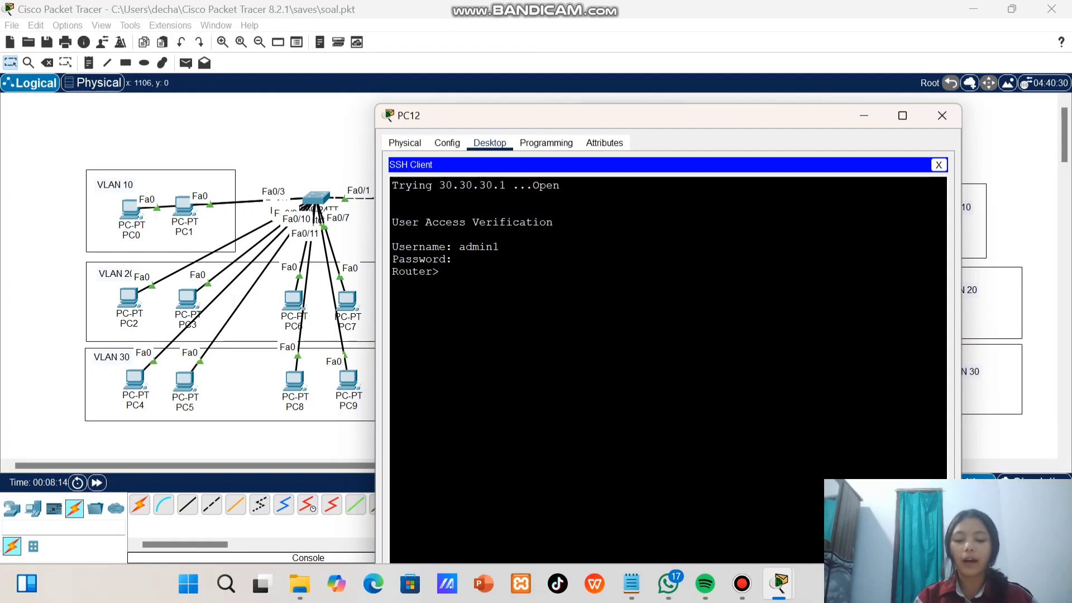
Enter privileged mode with the enable password, enter global configuration with conf t, and minimize PC12's window
text(enable)
key(Return)
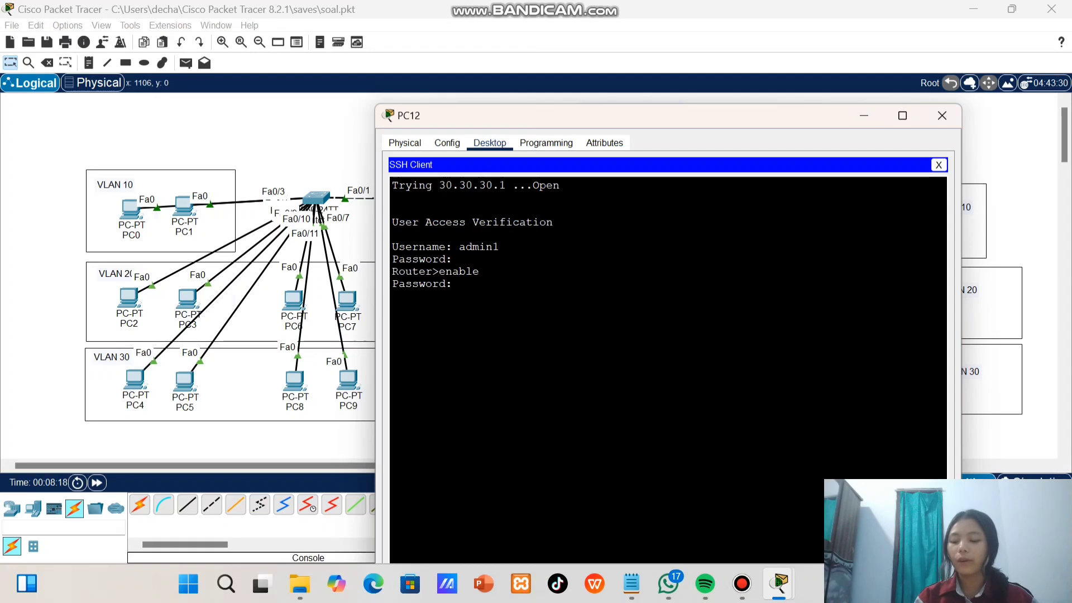
key(Return)
text(conf t)
key(Return)
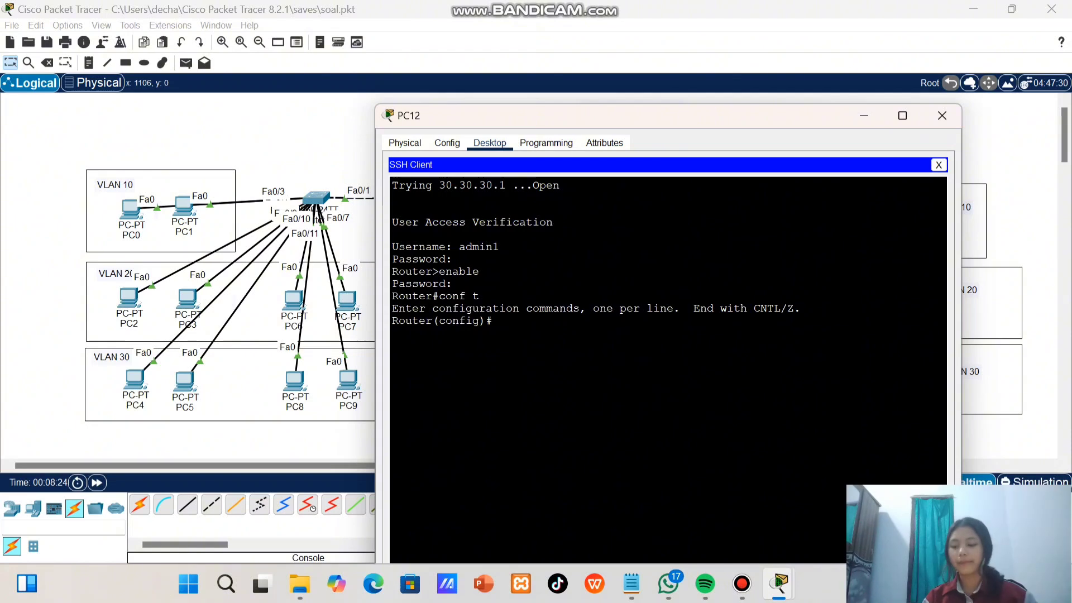
click(863, 115)
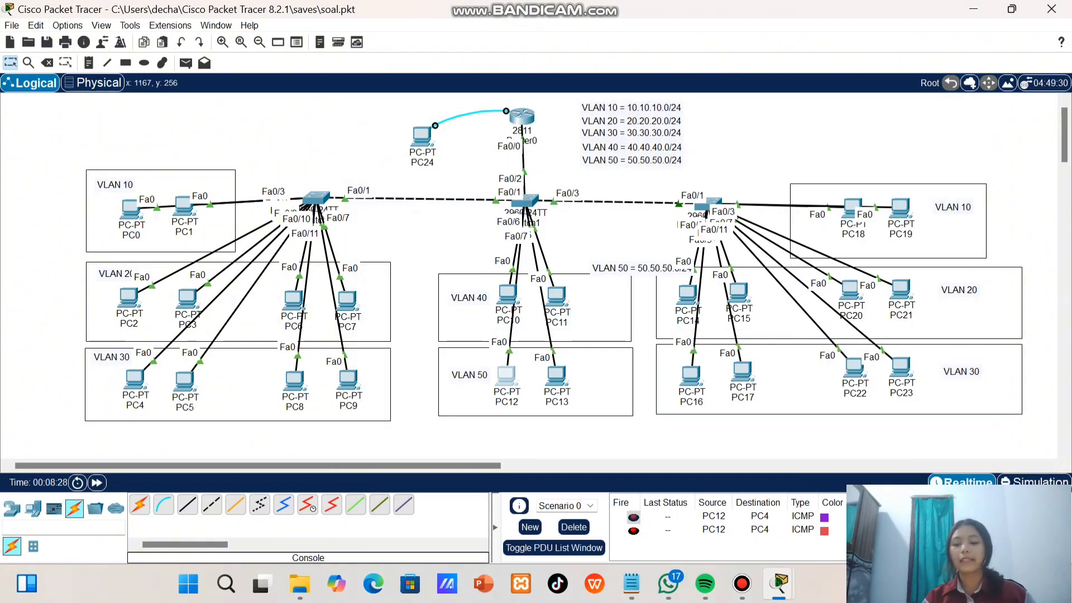
Open Router0's command line and try to generate RSA keys with crypto key generate rsa
click(523, 116)
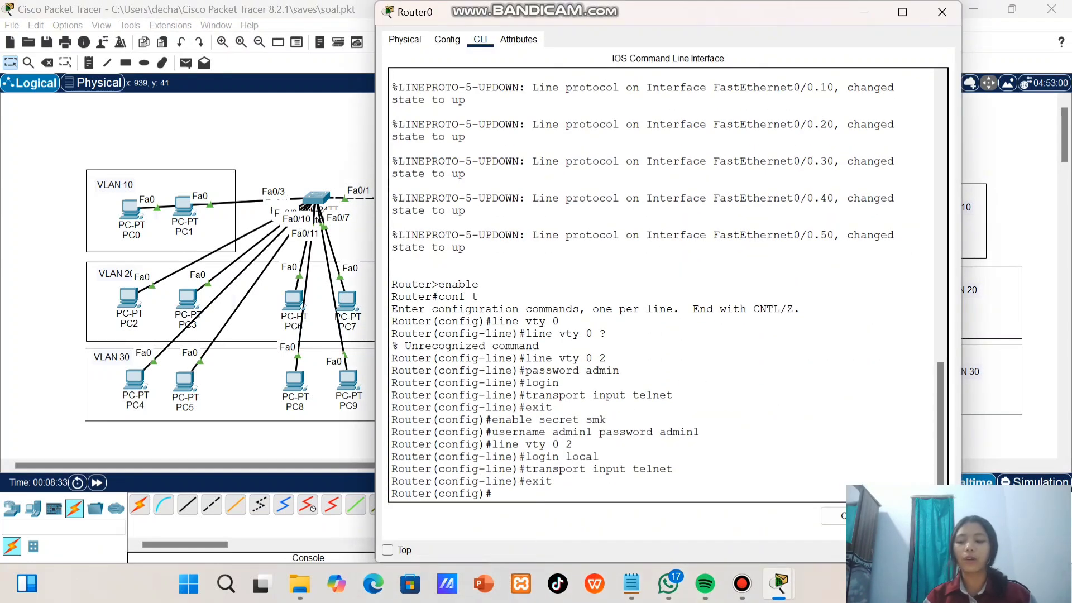
text(crt)
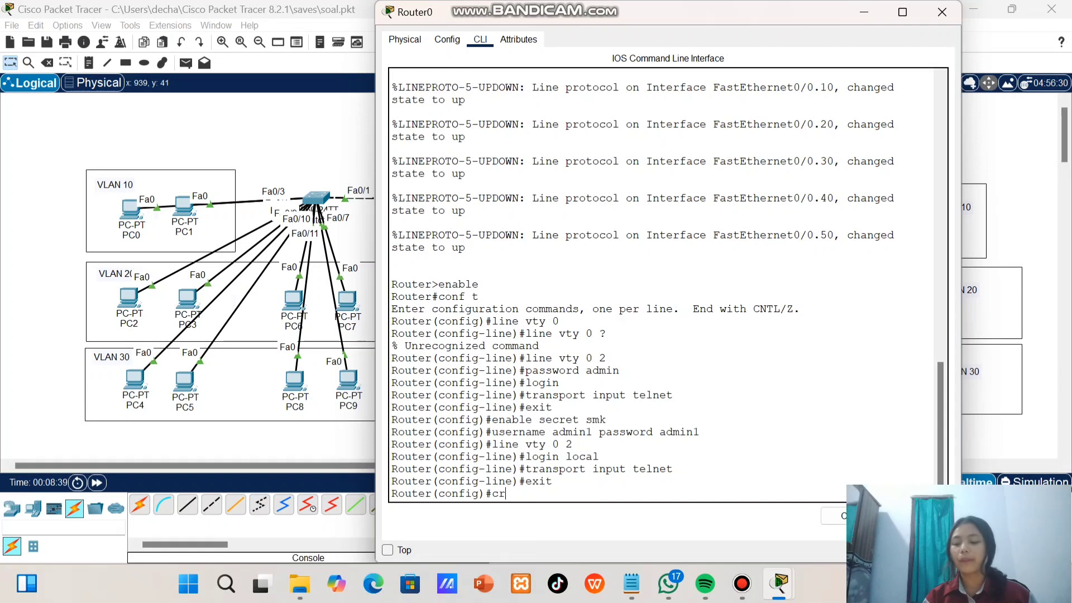
key(BackSpace)
text(ypto key)
key(BackSpace)
key(BackSpace)
text(ey g)
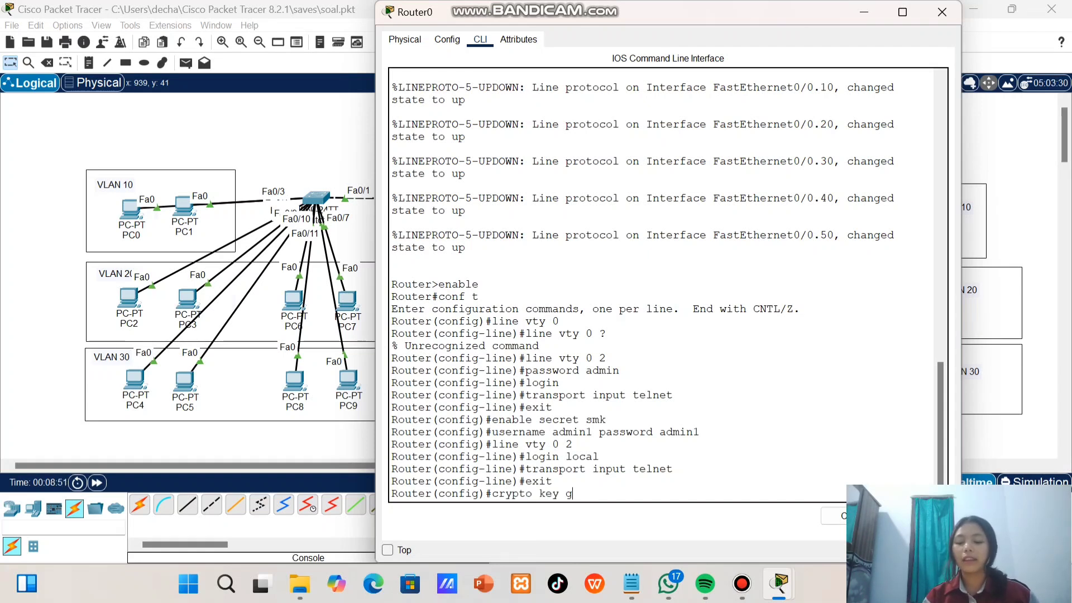
text(enerate rsa)
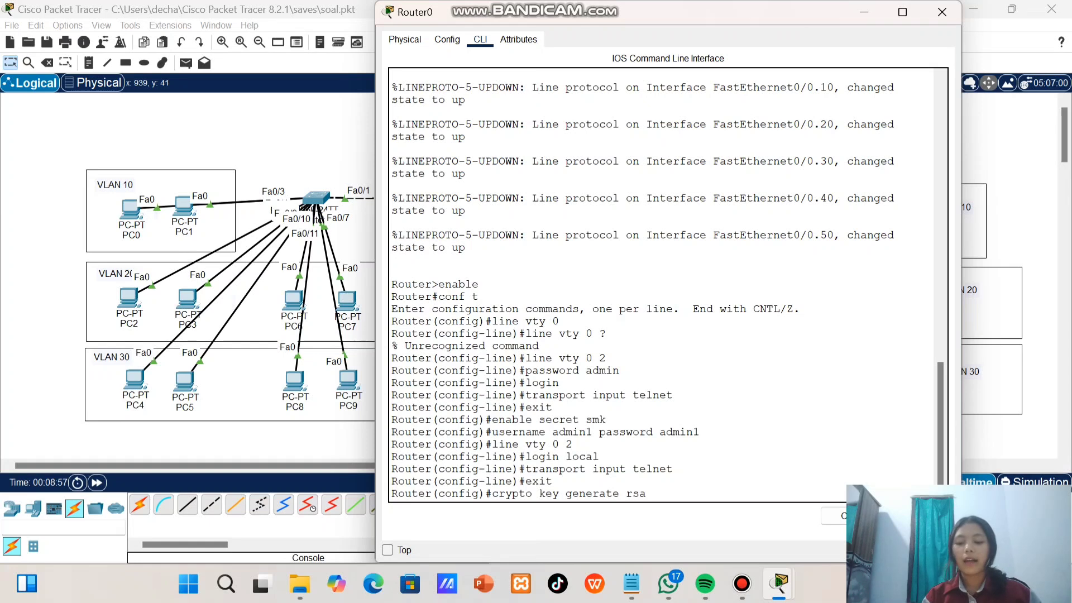
key(Return)
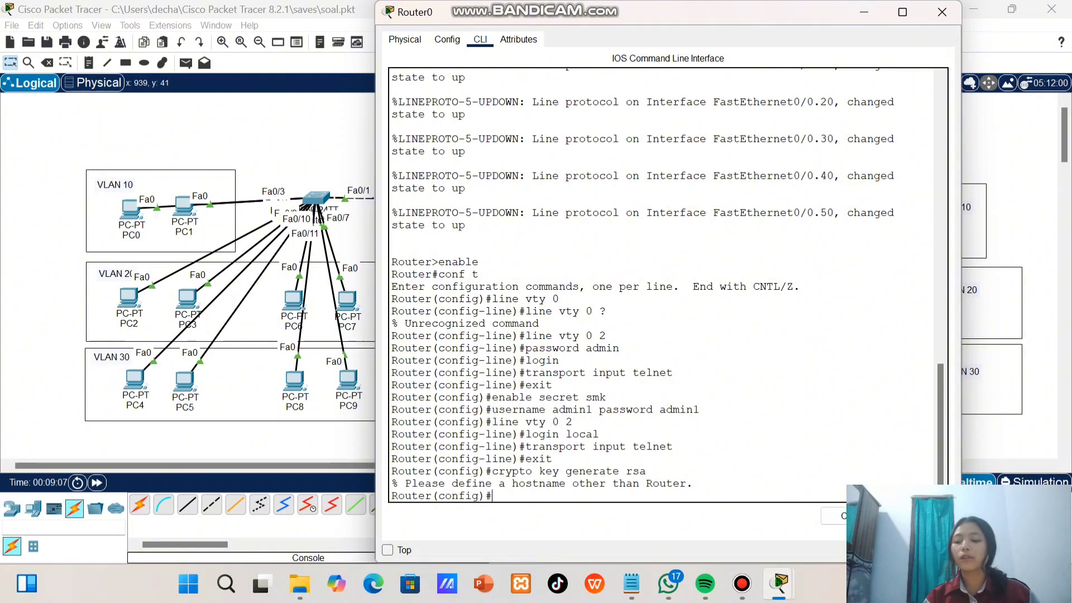
Set Router0's hostname to smk
drag(492, 496, 647, 471)
click(647, 472)
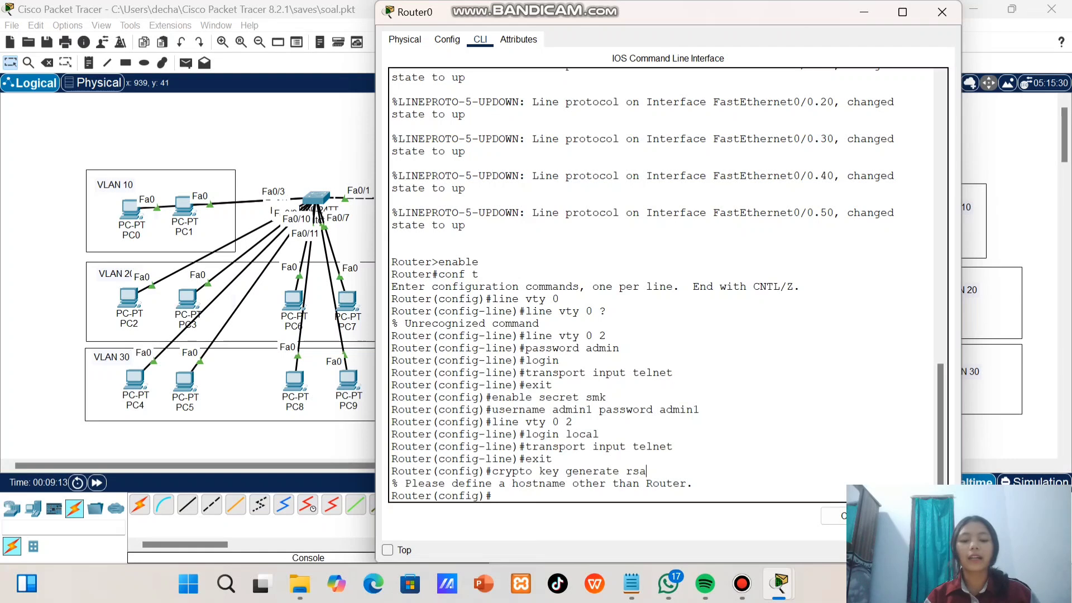
drag(391, 496, 438, 496)
click(438, 495)
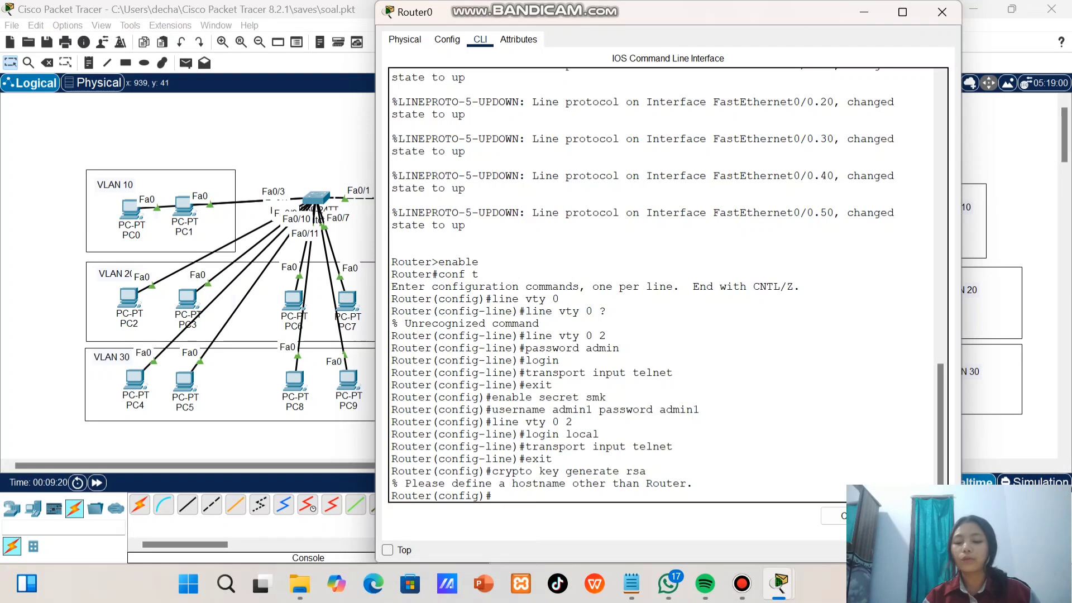
text(hos)
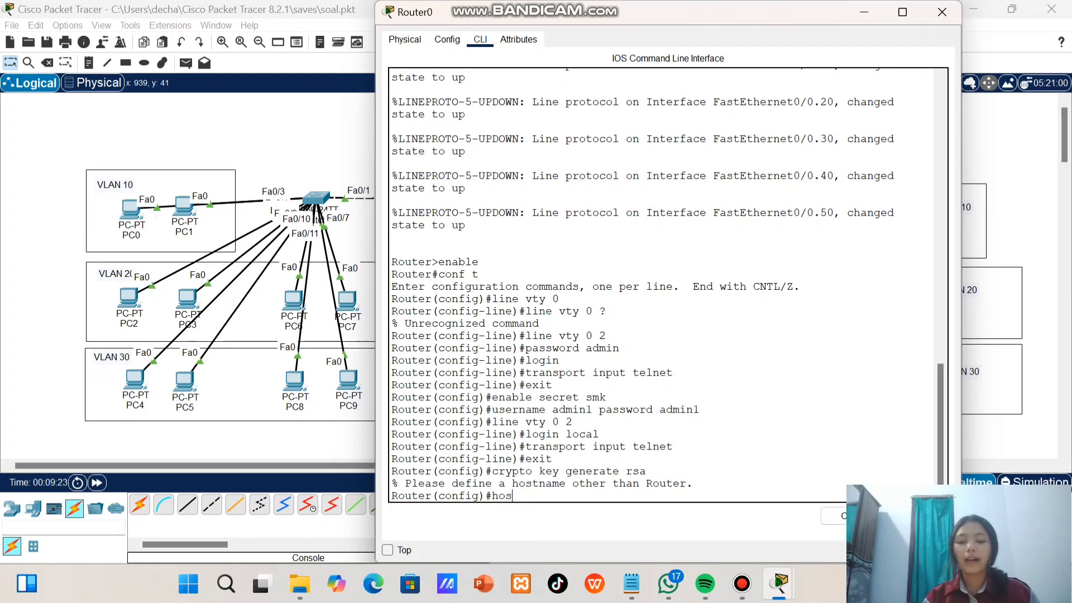
text(tname smk)
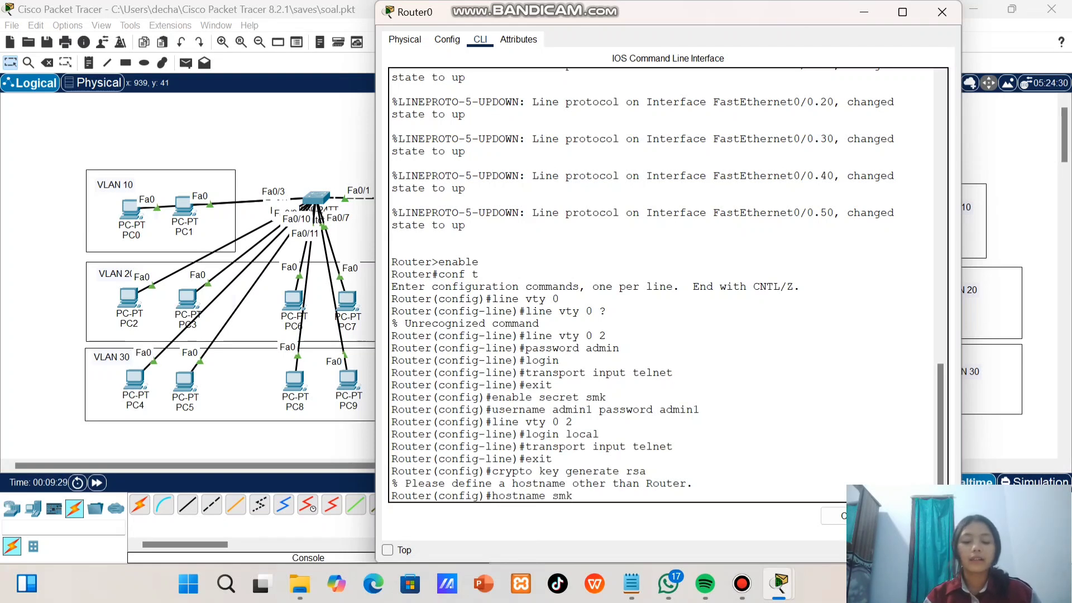
key(Return)
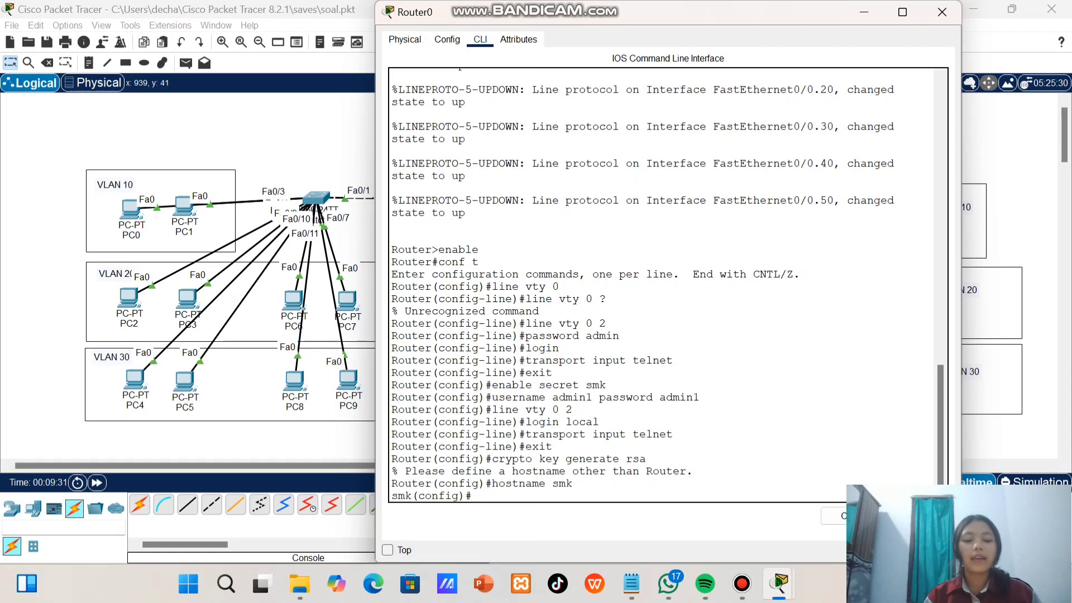
drag(391, 495, 424, 496)
click(474, 496)
Try again to generate the RSA keys under the hostname smk with crypto key generate rsa
text(crypto kay)
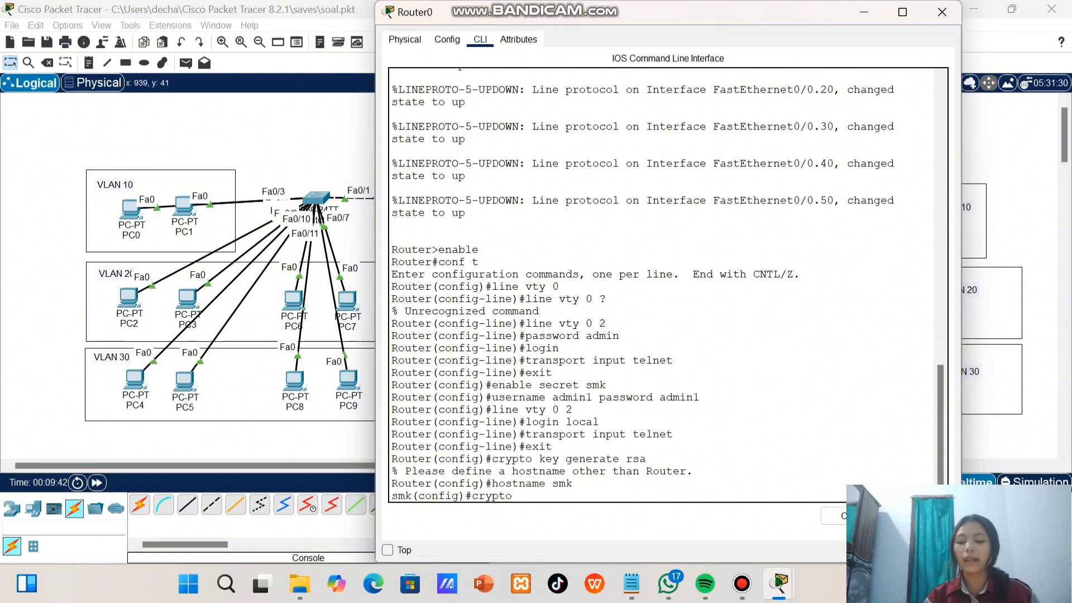
key(BackSpace)
key(BackSpace)
text(ey generat)
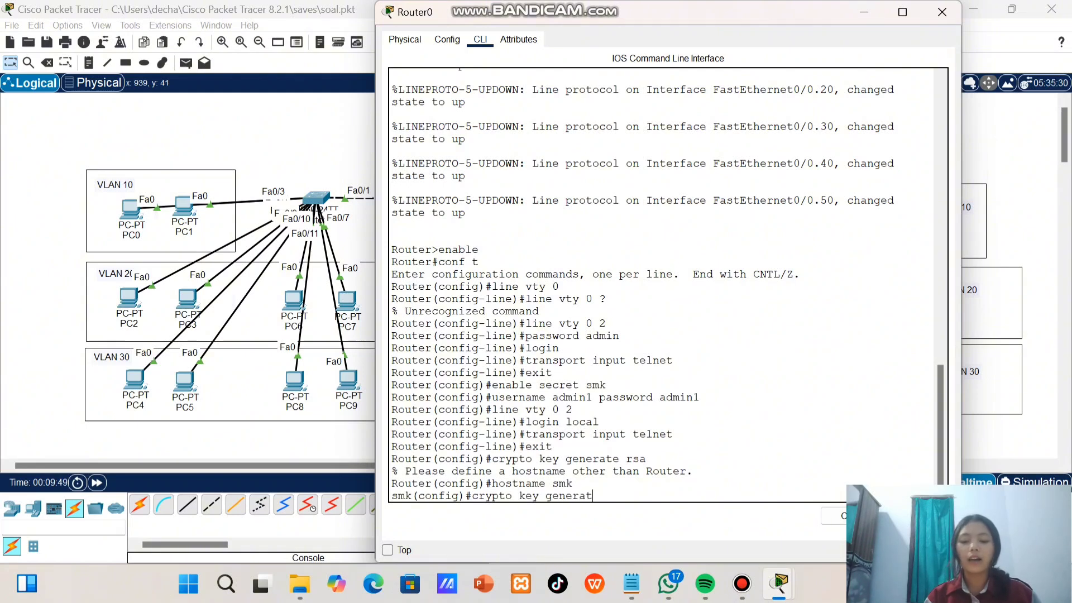
text(e rsa)
key(Return)
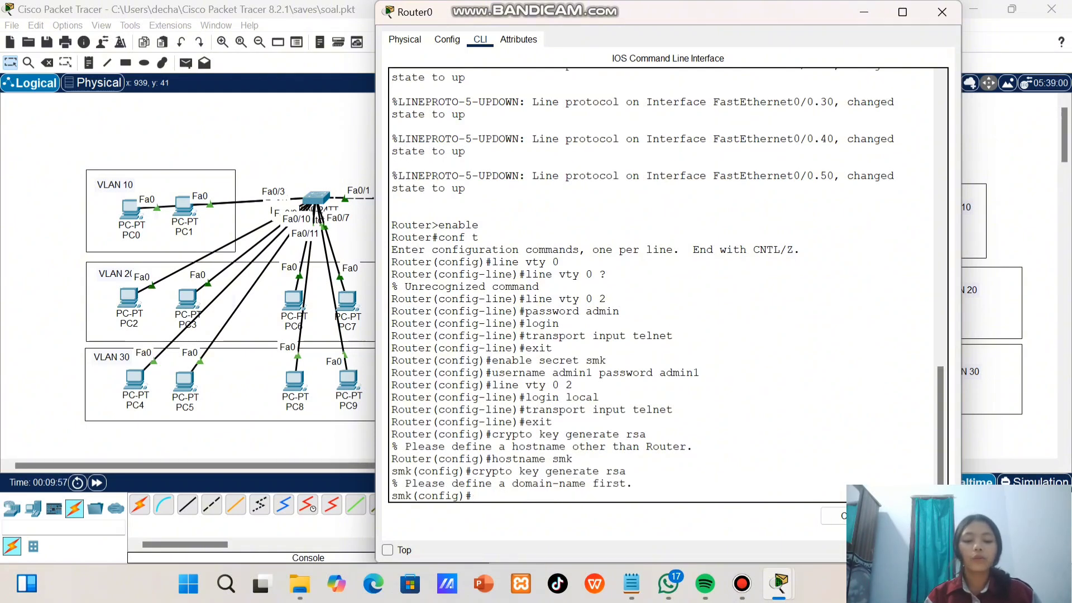
Set the router's IP domain name to smk.com
drag(517, 484, 585, 483)
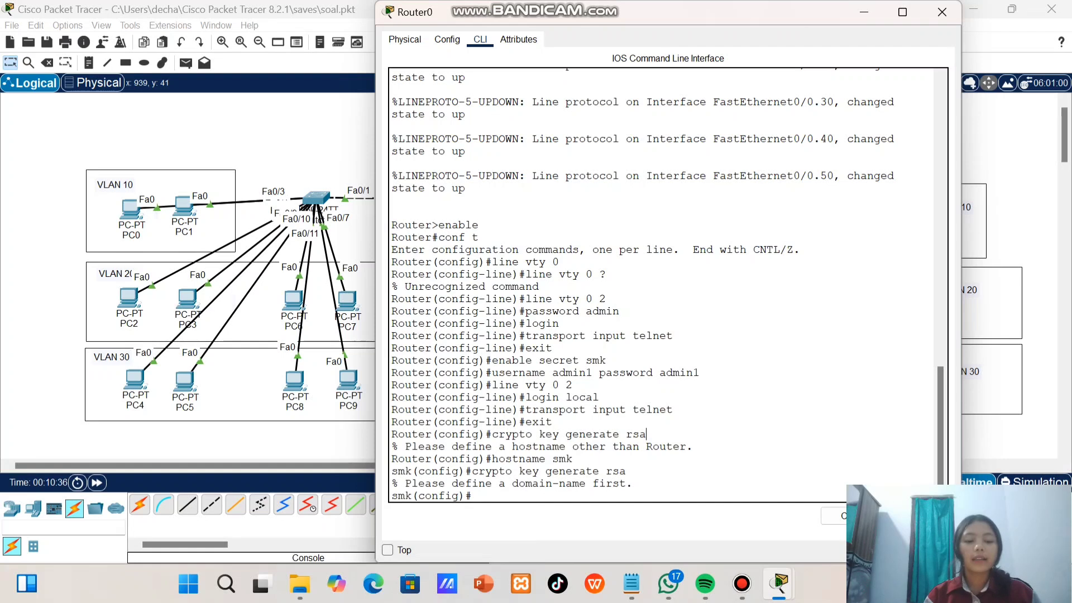
text(ip domain-name)
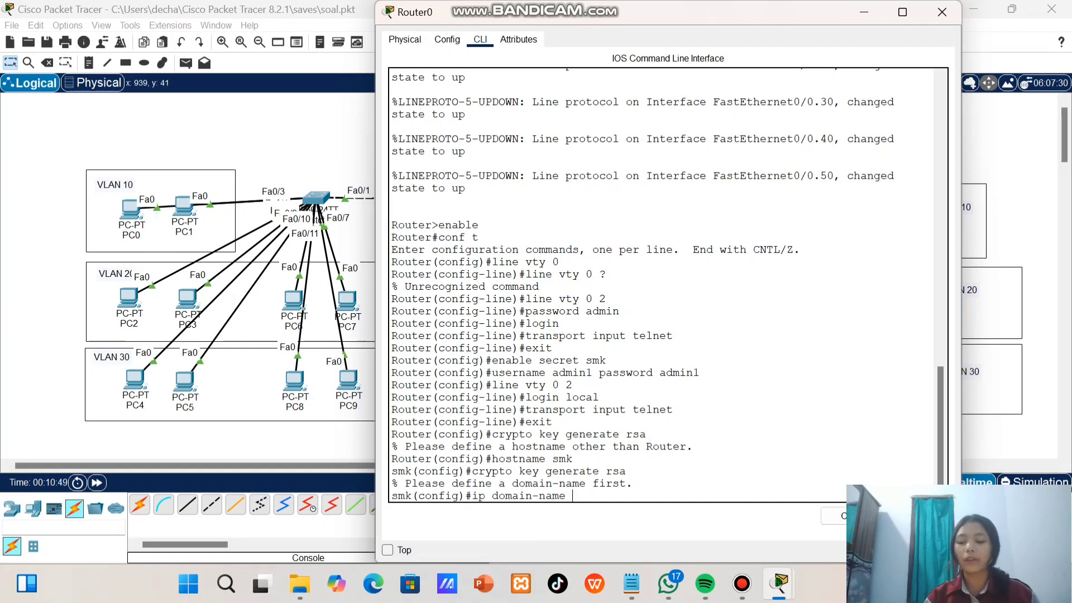
text( smk.com)
key(Return)
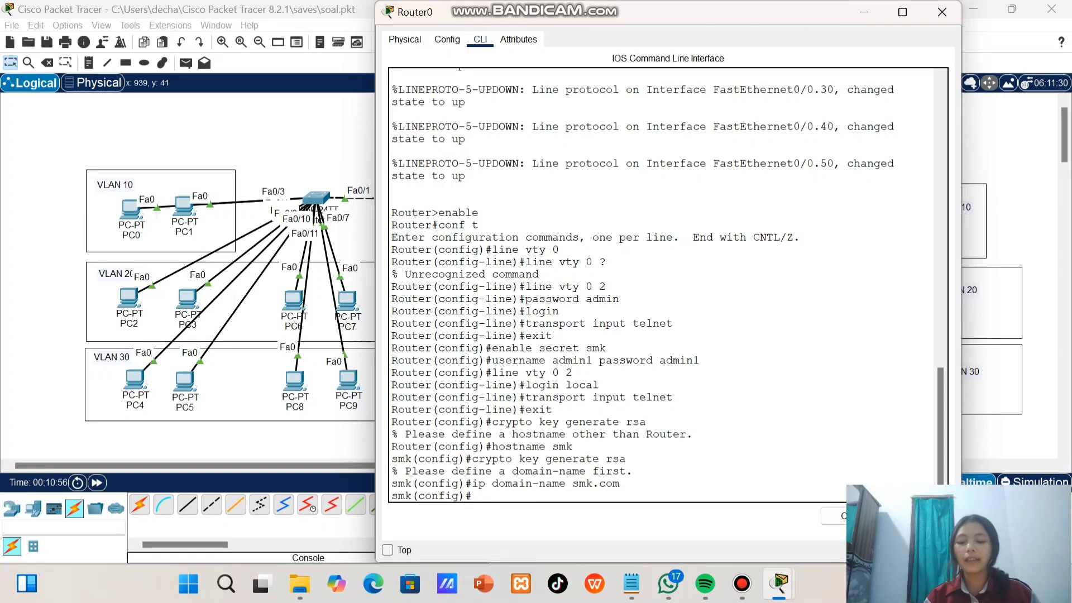
Generate the router's RSA keys with crypto key generate rsa and a 1024-bit modulus
key(Up)
key(Up)
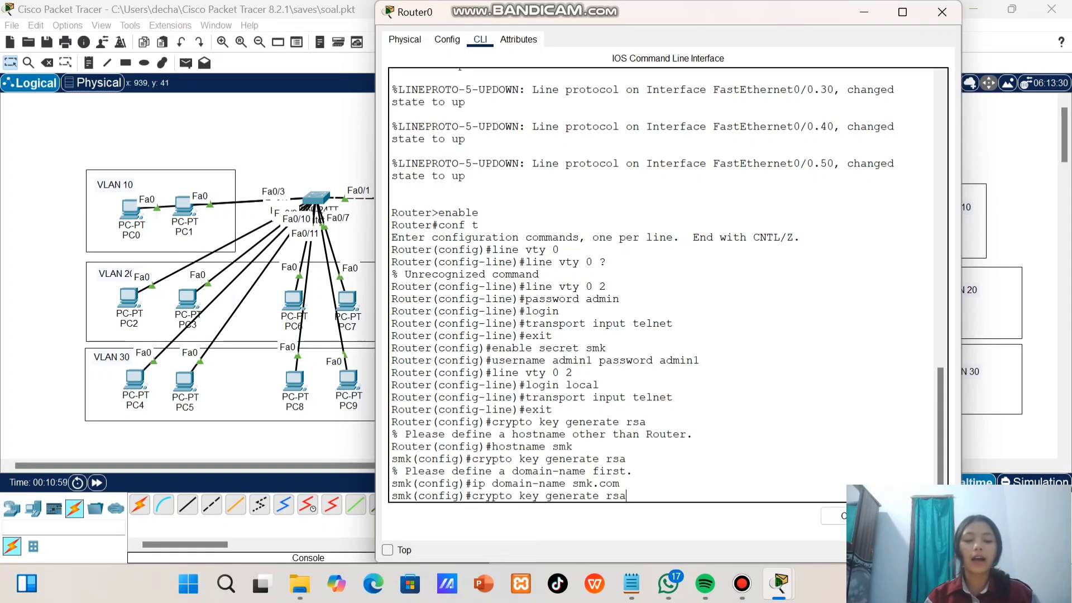
key(Return)
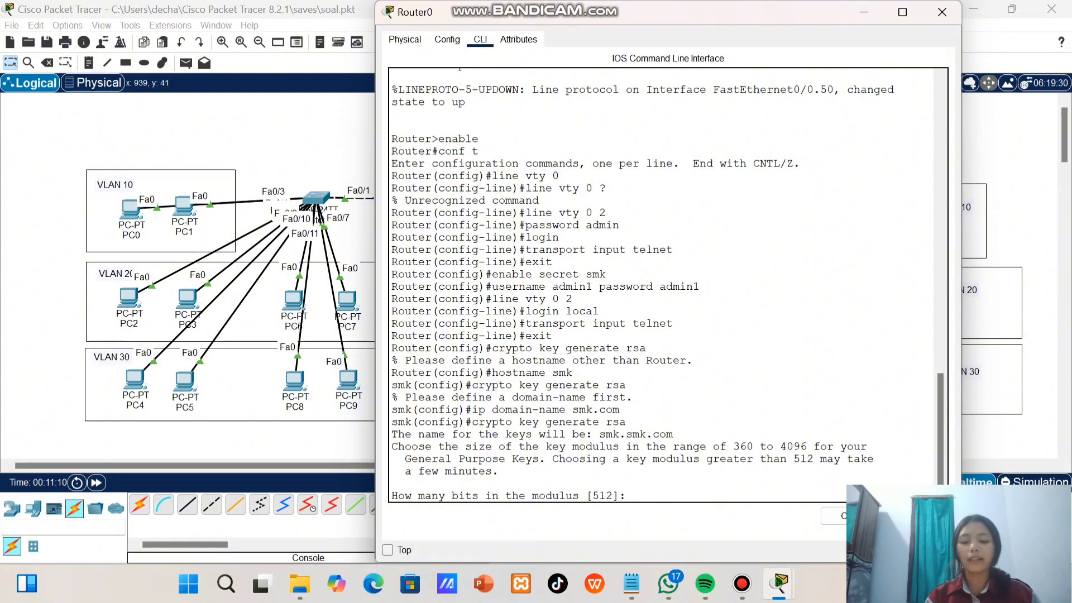
text(1024)
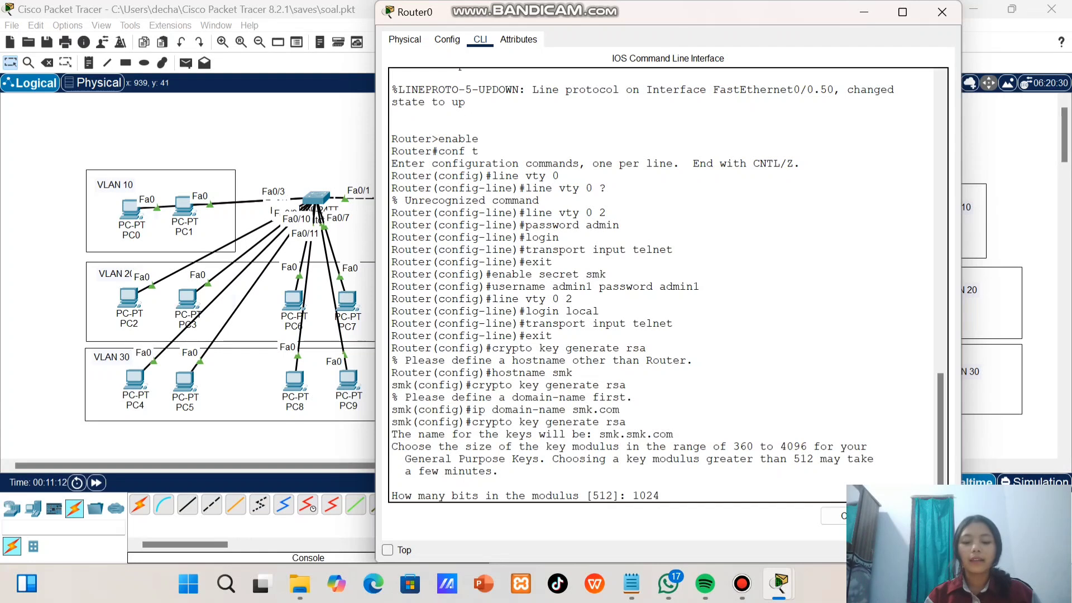
key(Return)
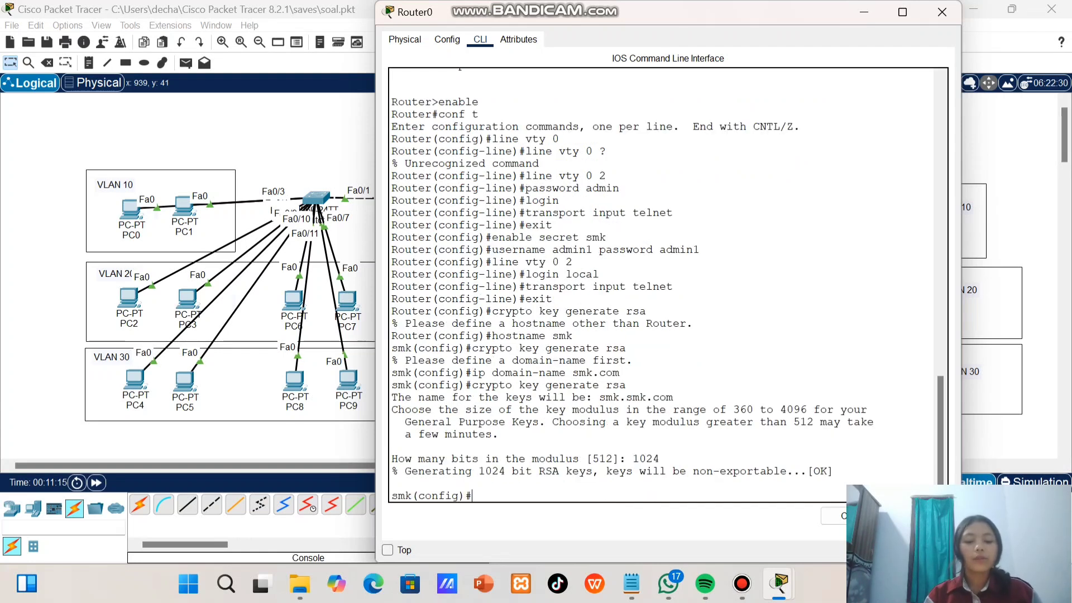
Apply transport input ssh to line vty 0 2 and exit line configuration
text(line )
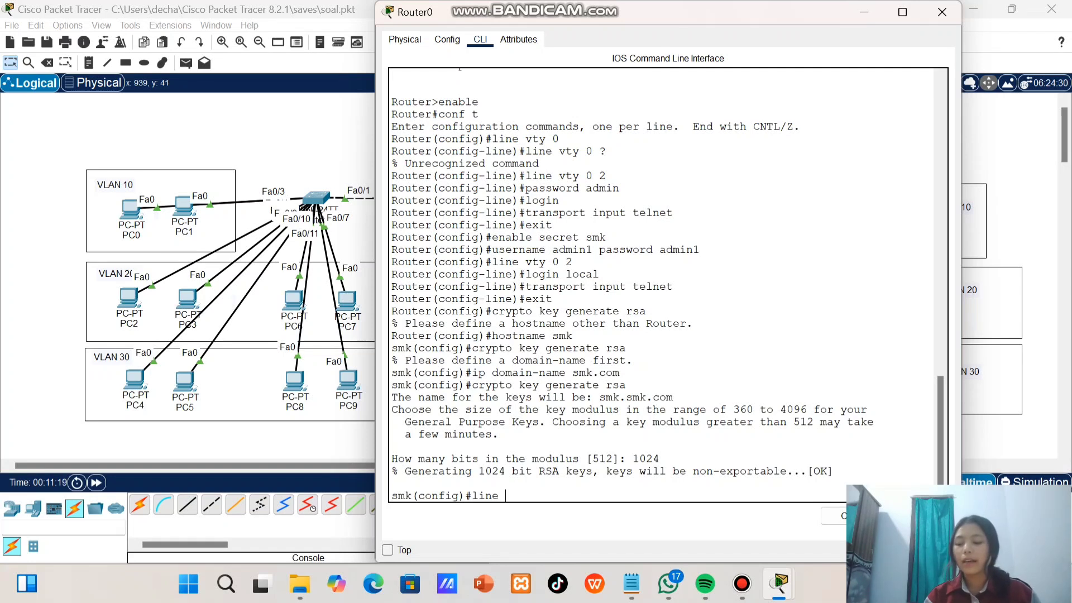
text(vty 0)
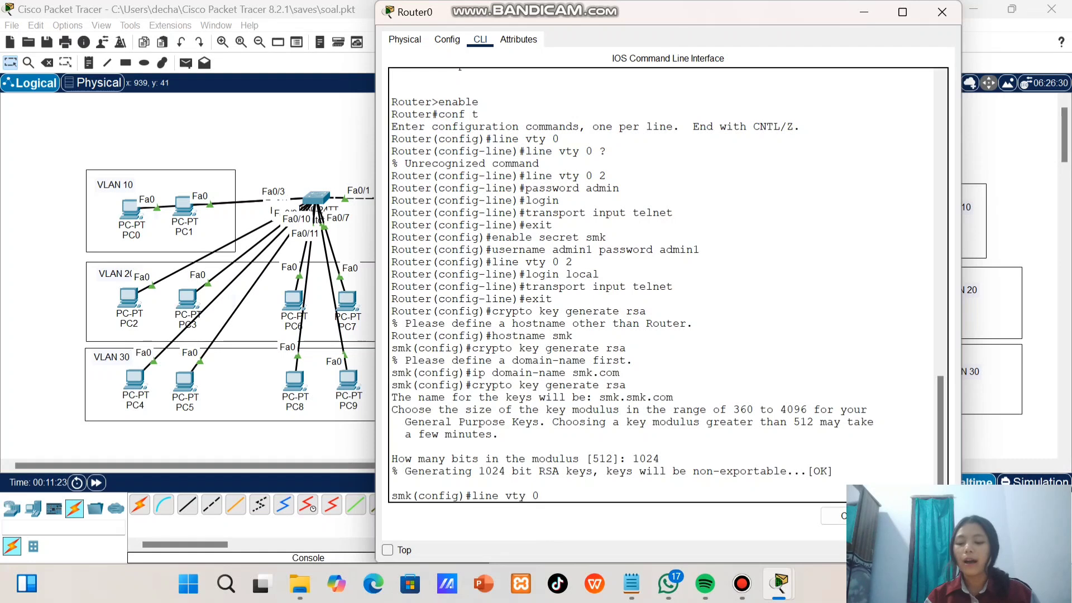
text( 2)
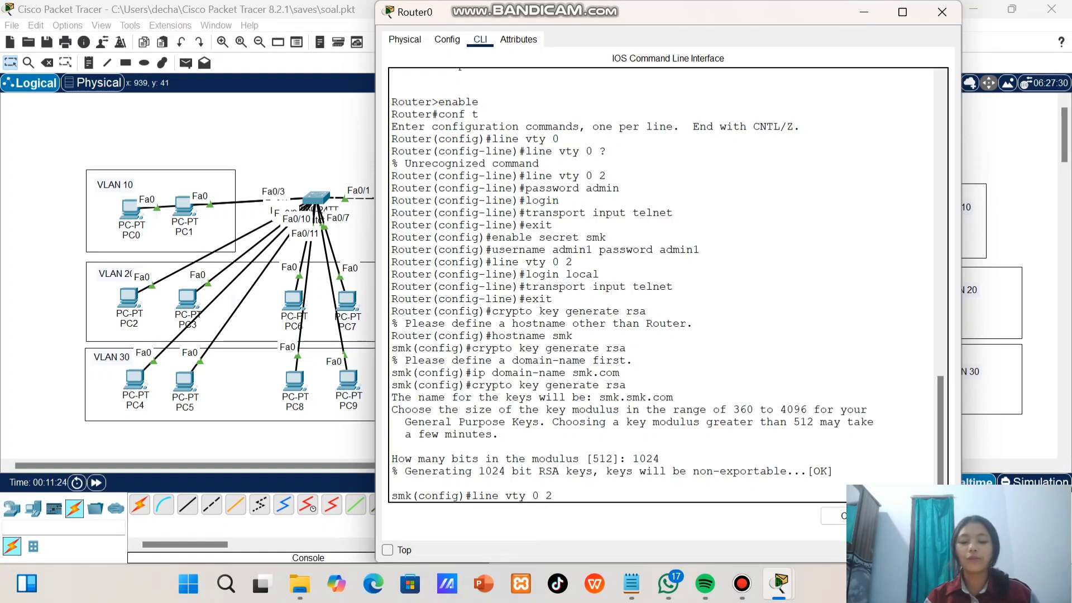
key(Return)
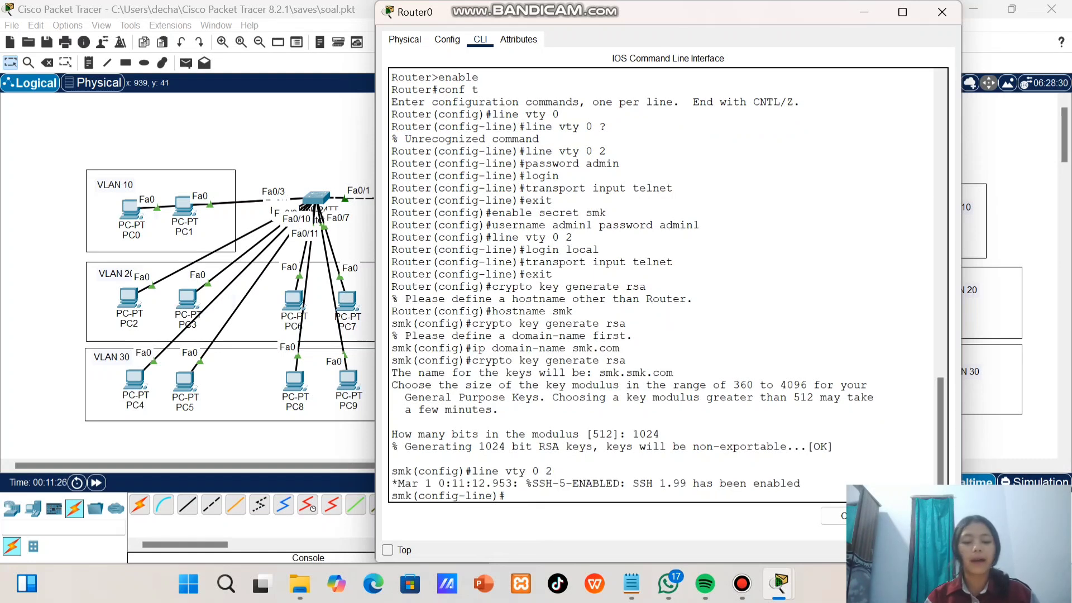
text(transport input ssh)
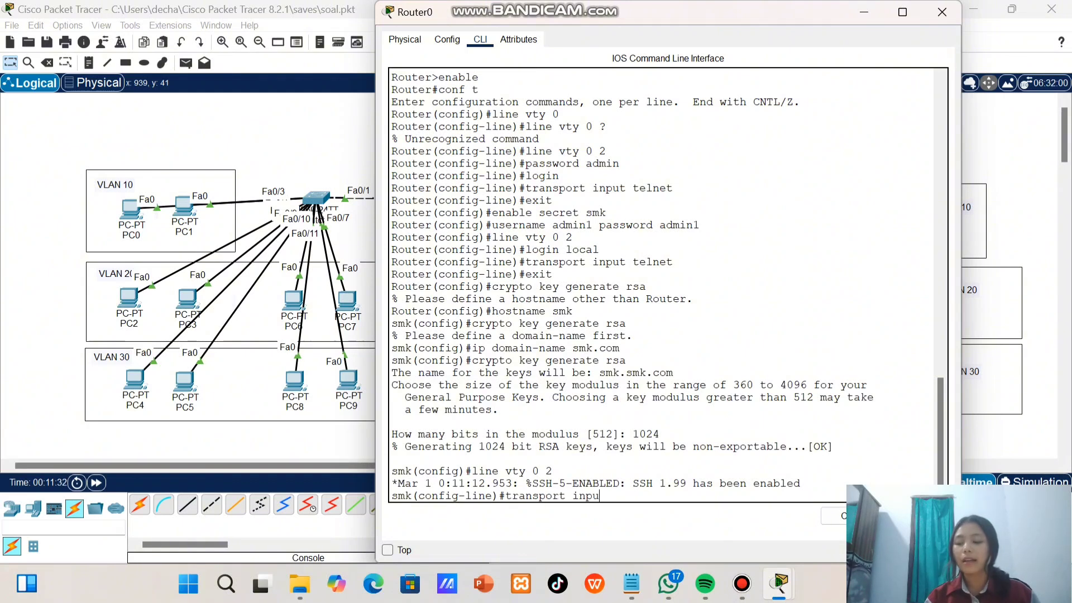
key(Return)
text(exit)
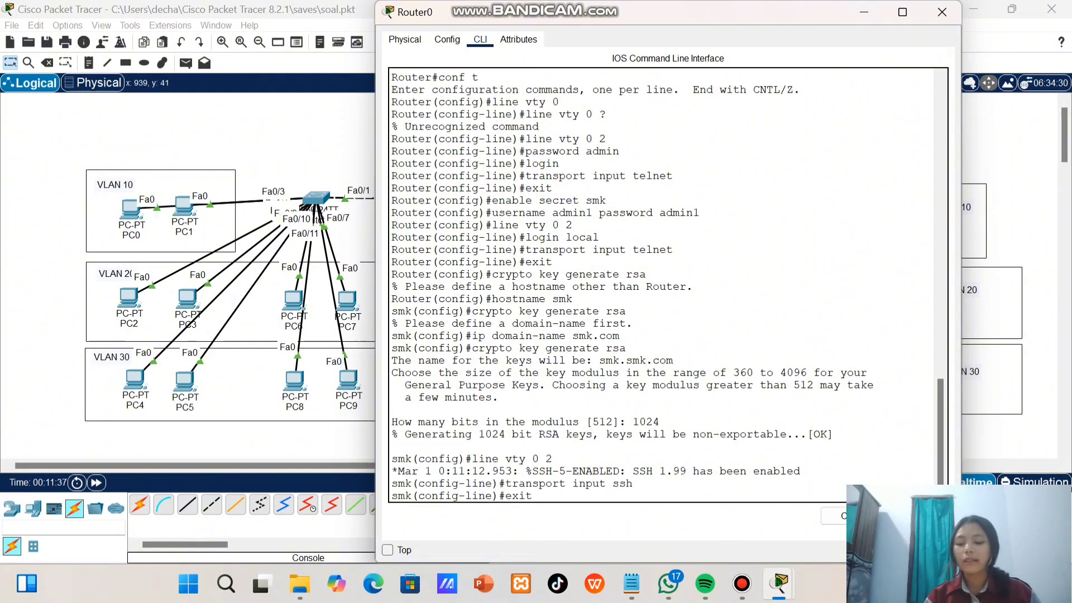
key(Return)
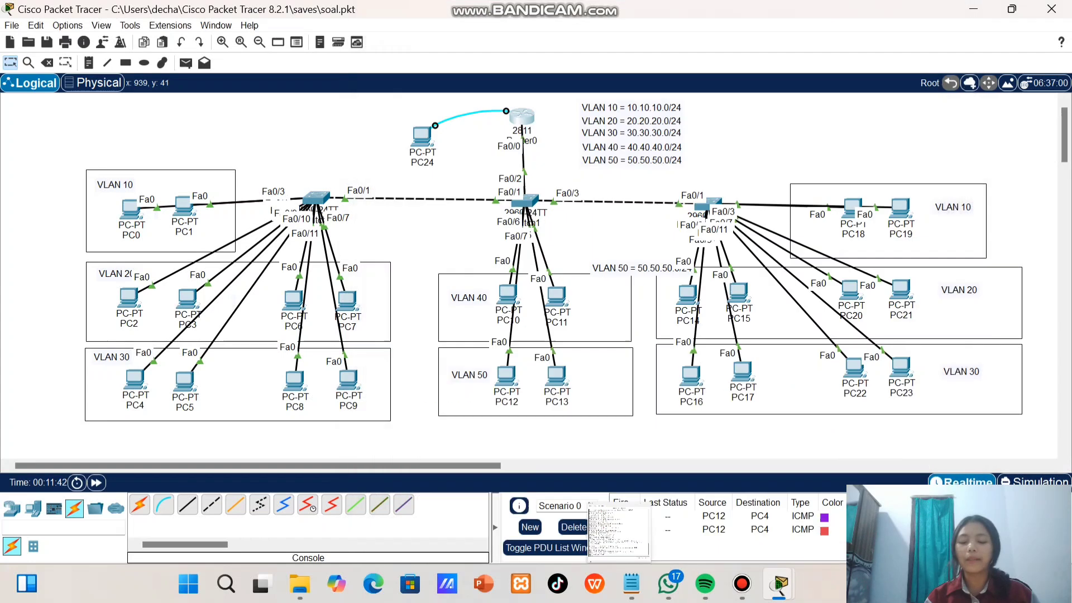
From PC12's Telnet / SSH Client, log in to 40.40.40.1 over SSH as admin1, entering the account password
click(501, 378)
scroll(501, 379, down, 1)
click(770, 376)
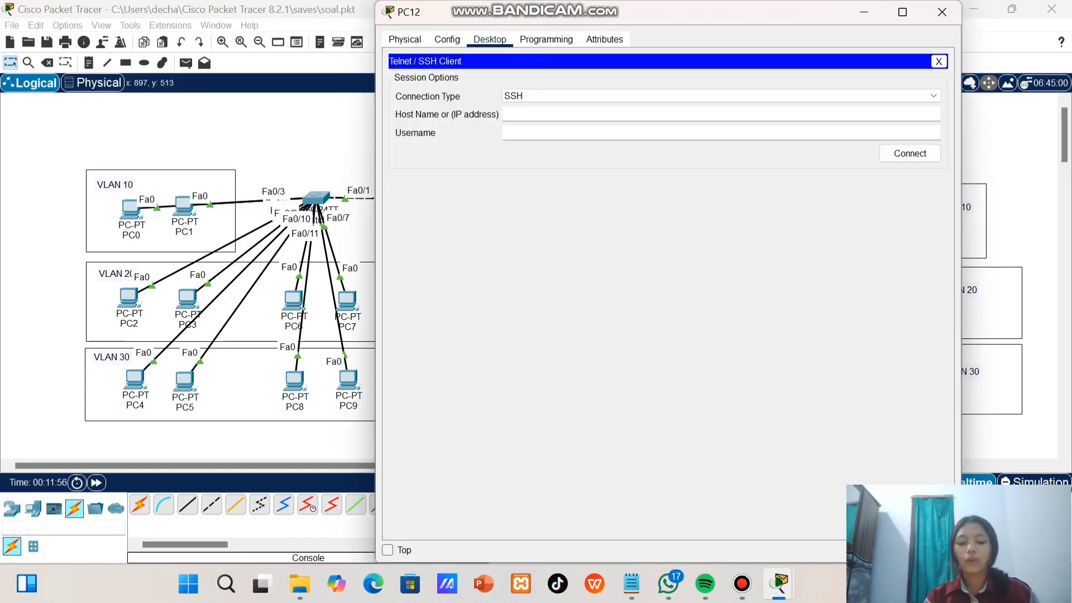
click(720, 115)
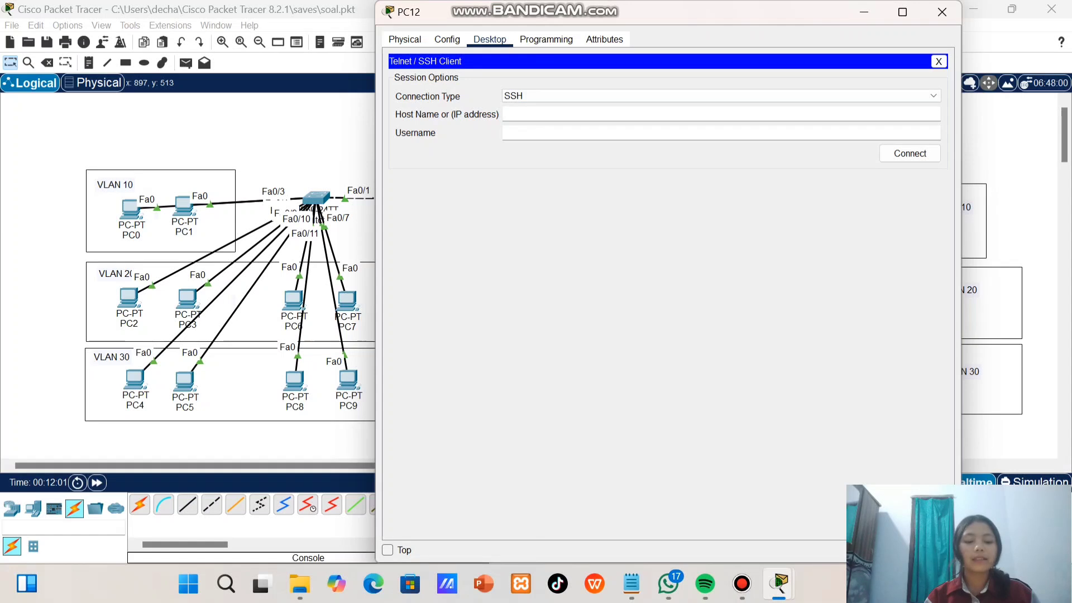
text(40.40.40.1)
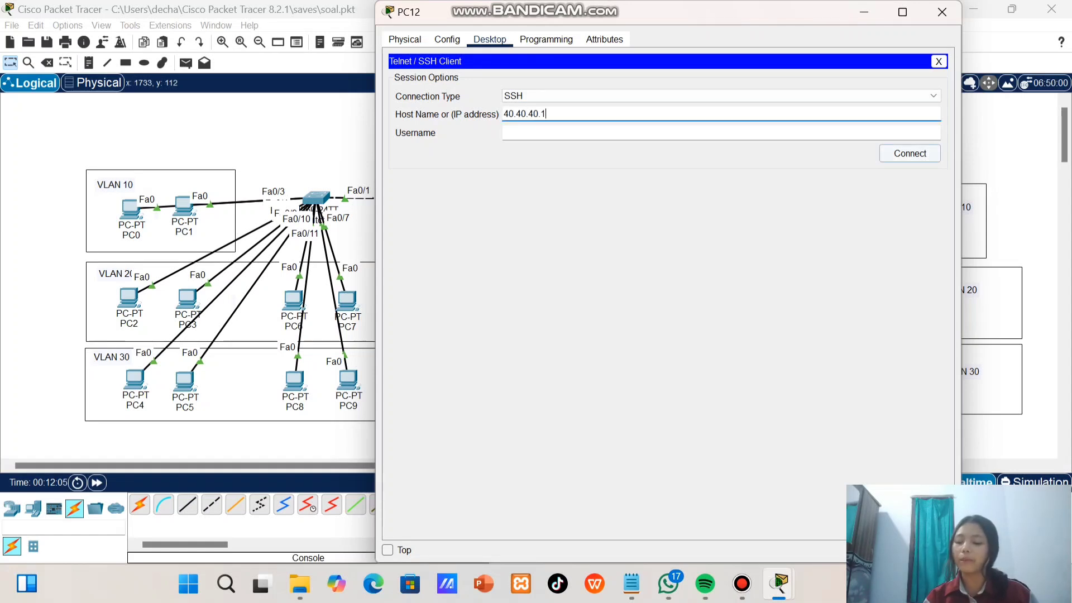
click(910, 153)
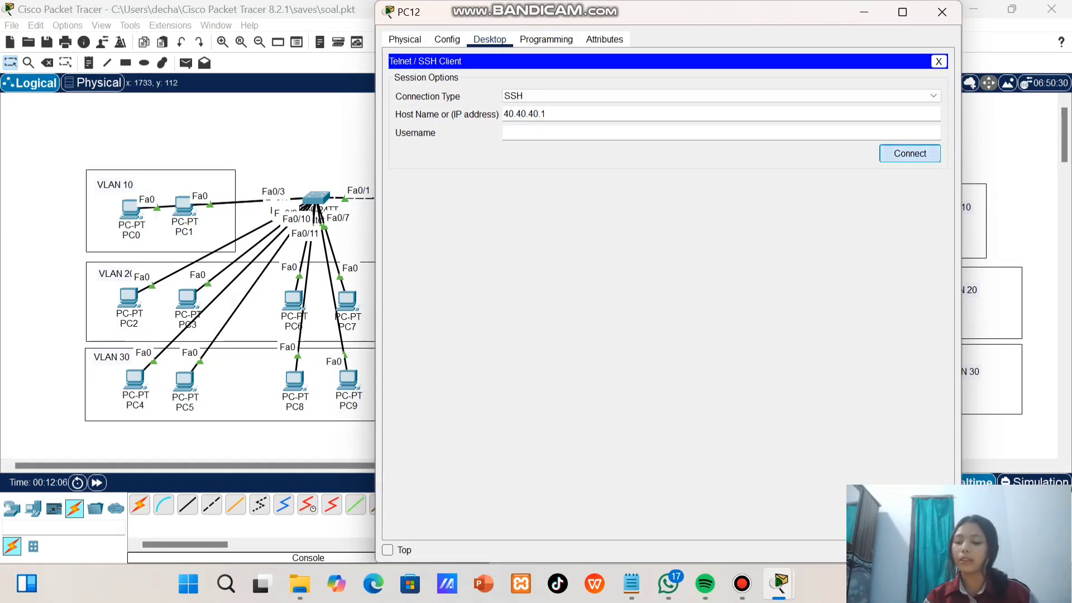
click(720, 132)
text(admin1)
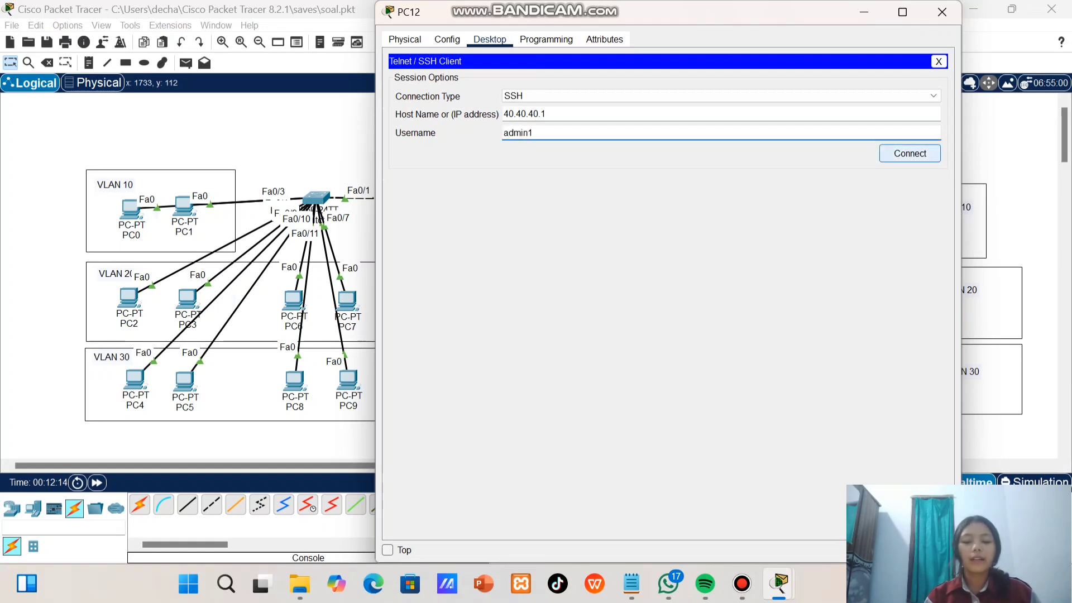
click(910, 153)
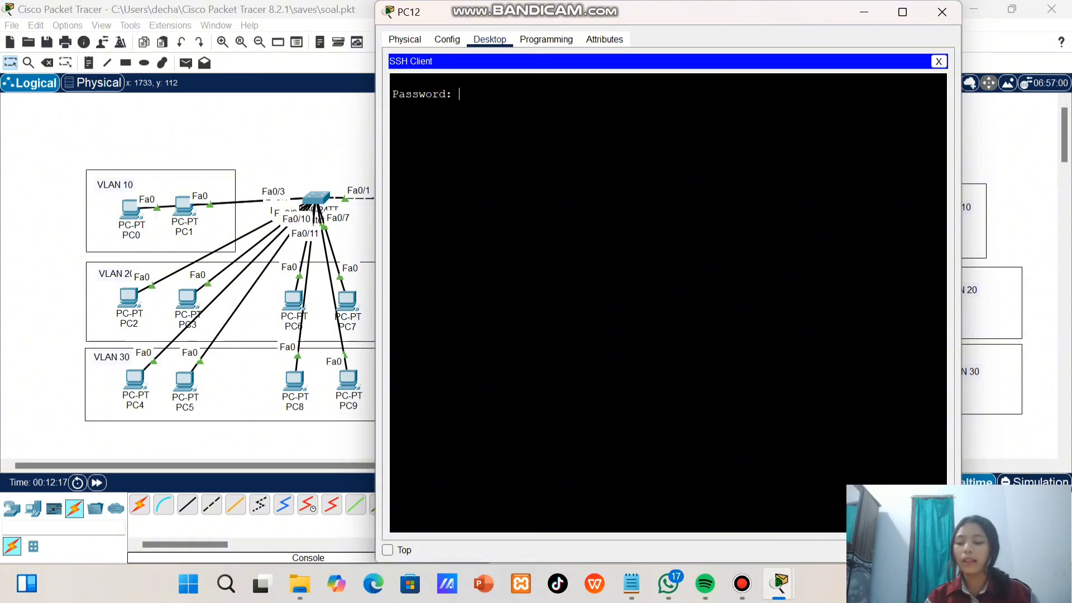
key(Return)
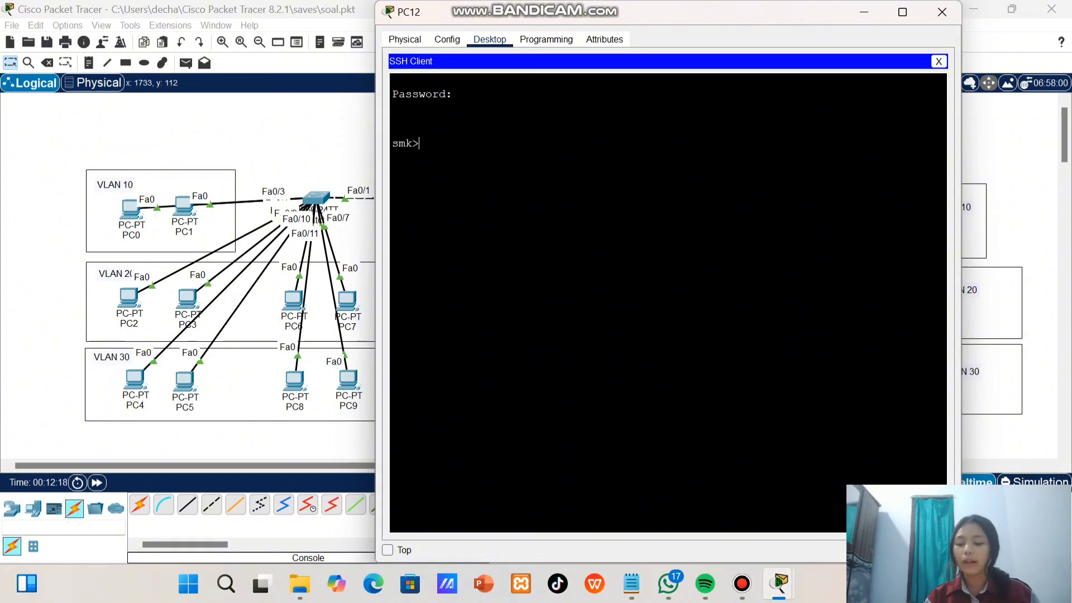
Enter privileged mode in the SSH session with the enable password and start global configuration with conf t
text(enable)
key(Return)
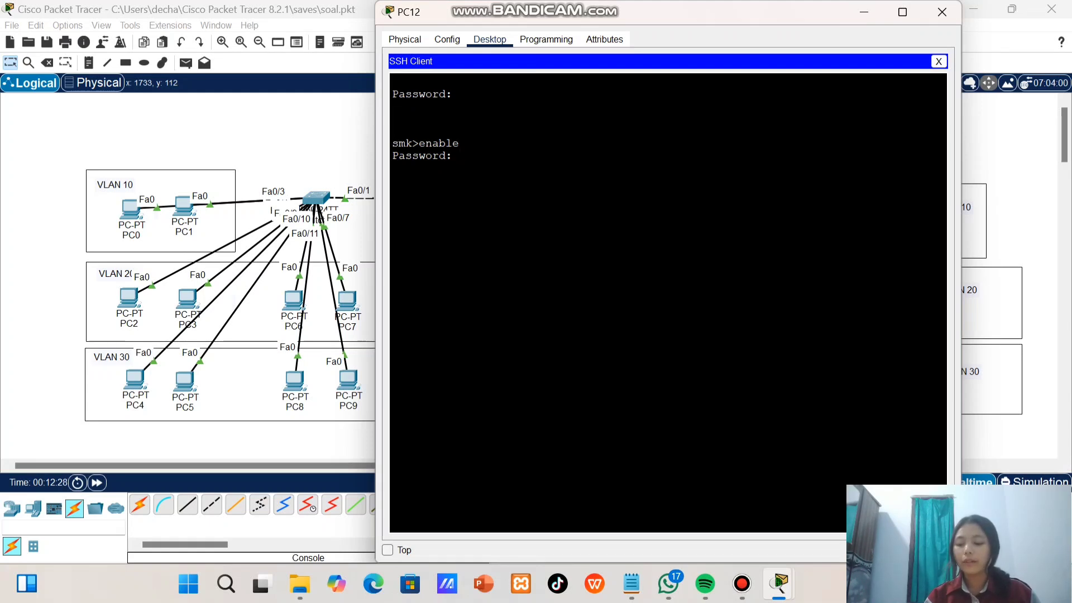
key(Return)
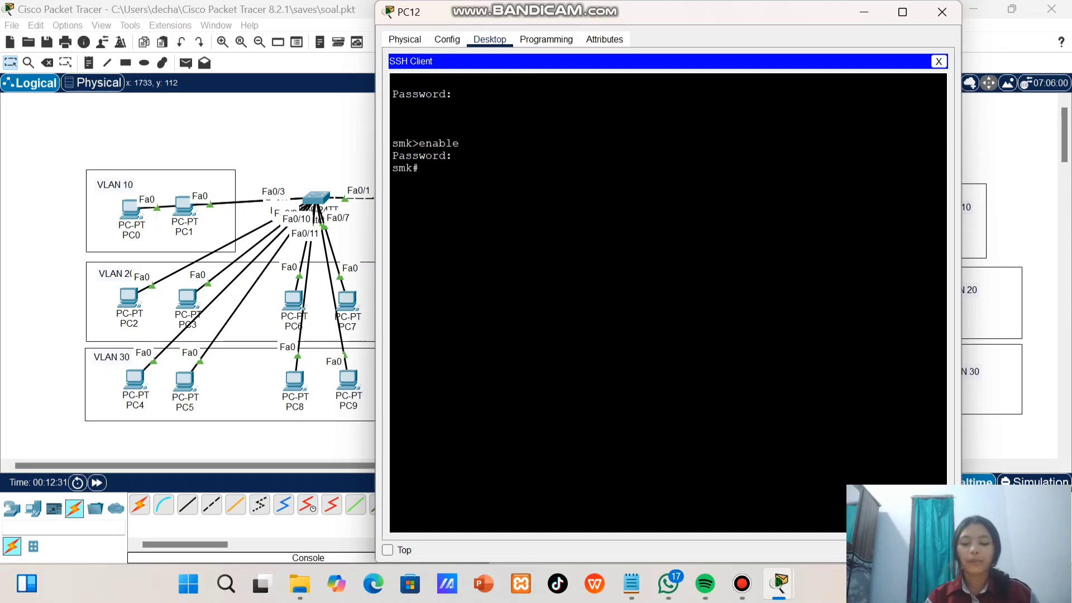
text(con)
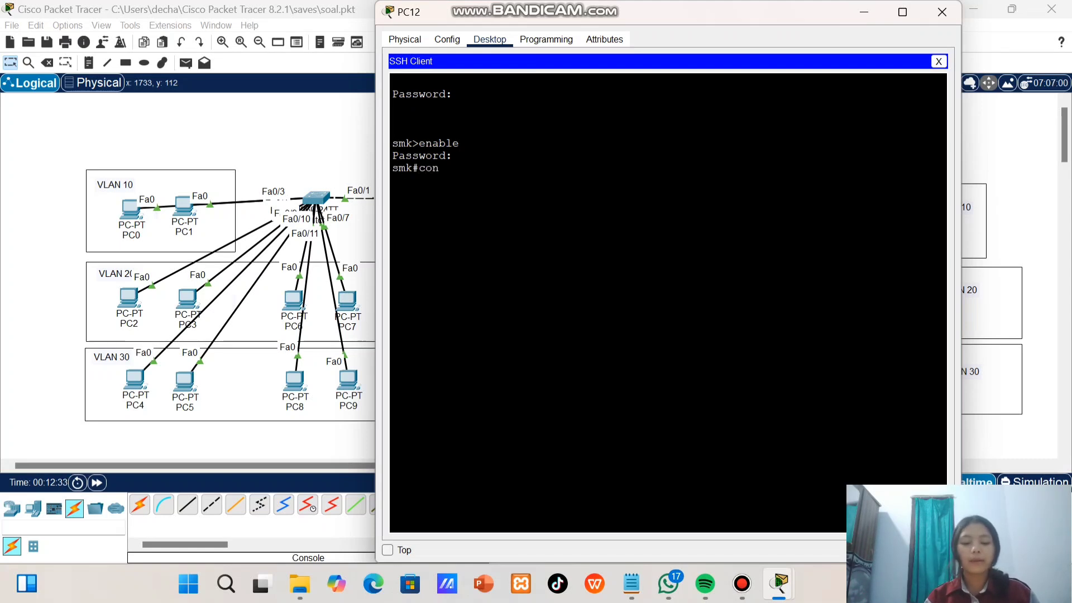
text(f t)
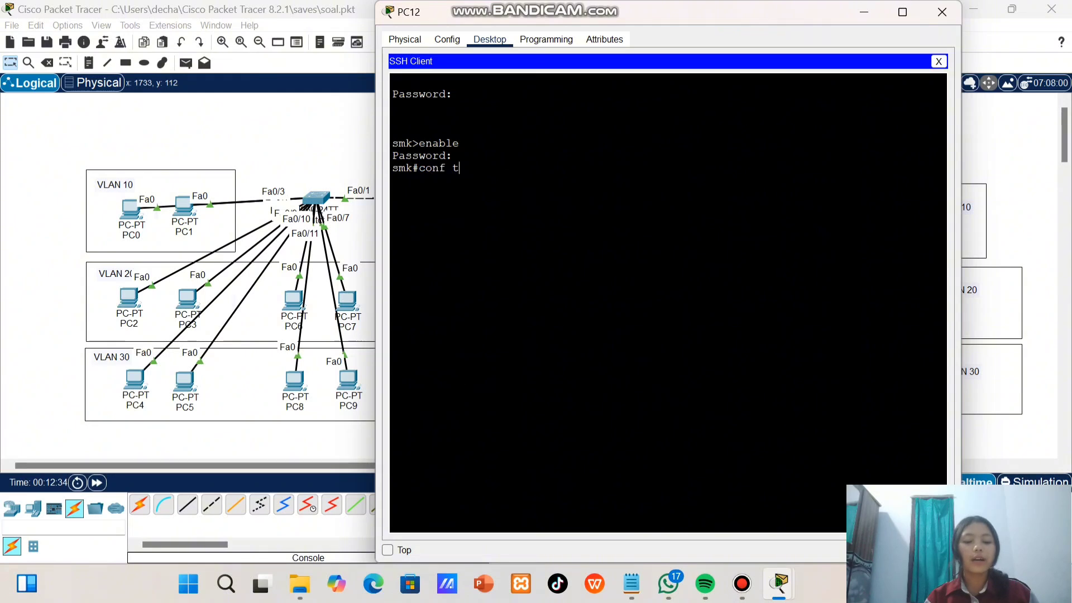
key(Return)
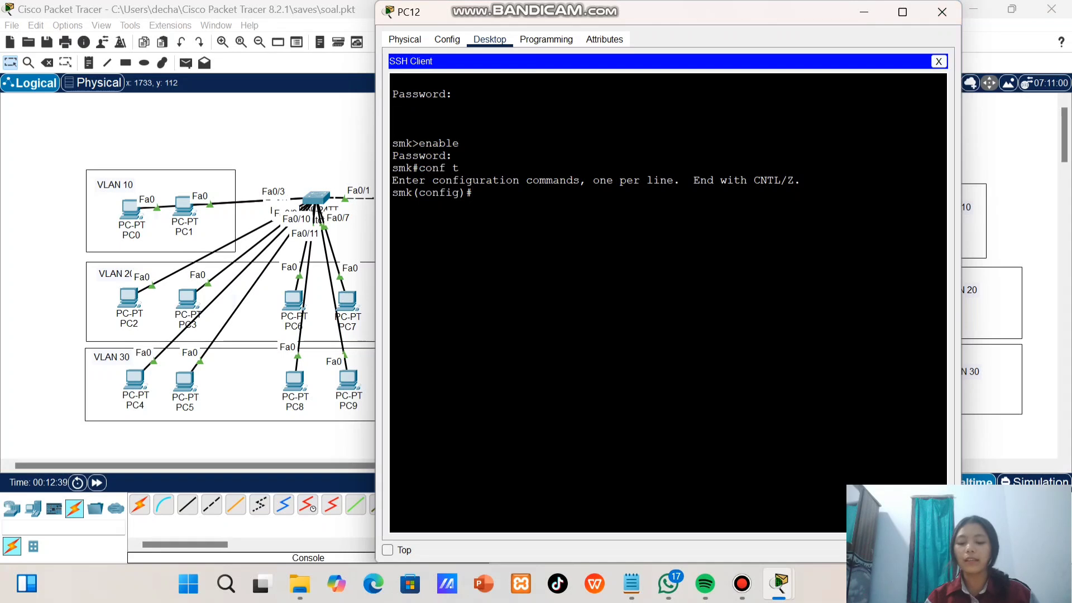
Terminate the SSH session and close PC12's window
click(938, 61)
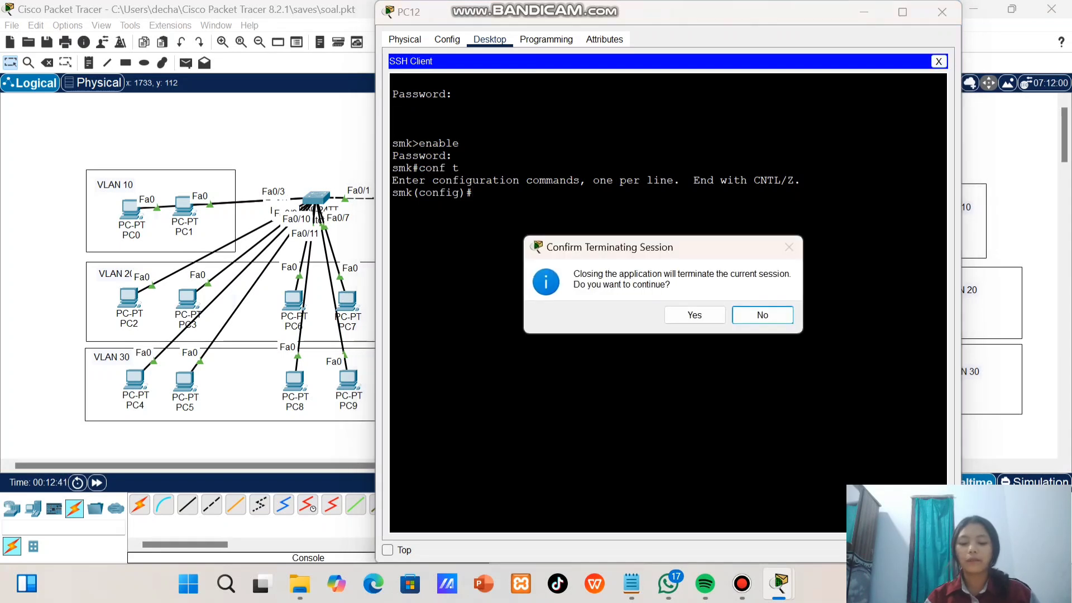
click(694, 315)
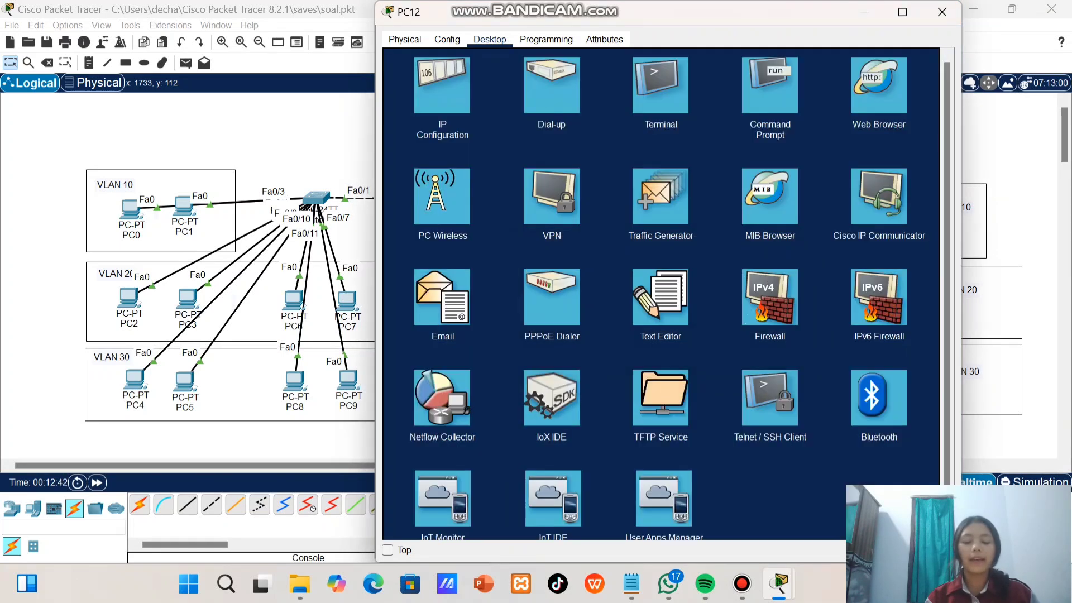
click(942, 11)
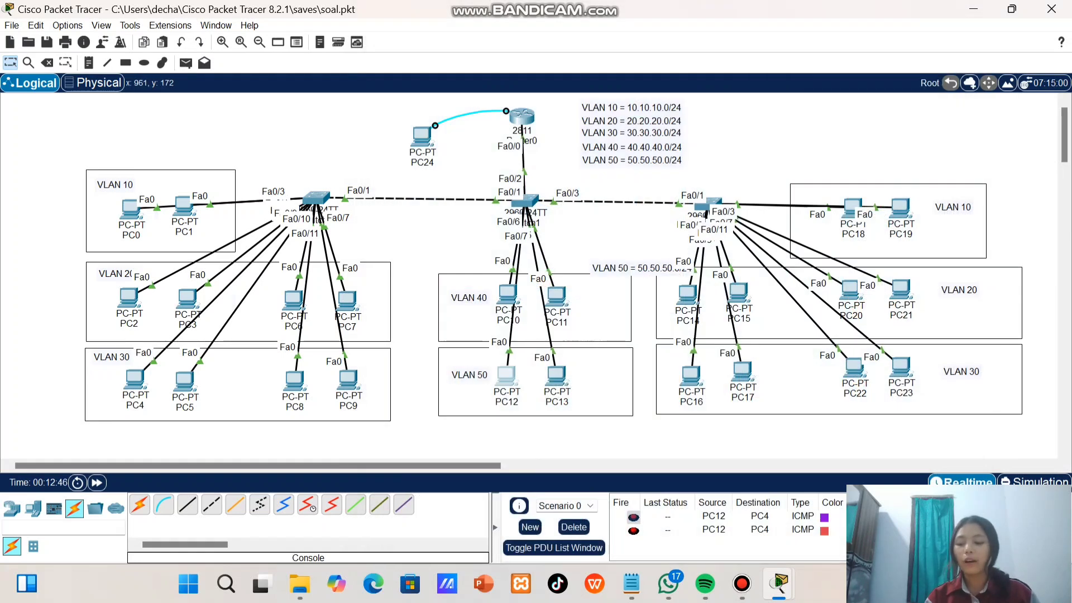
Open Switch1's command line and enter global configuration mode with enable and conf t
click(524, 201)
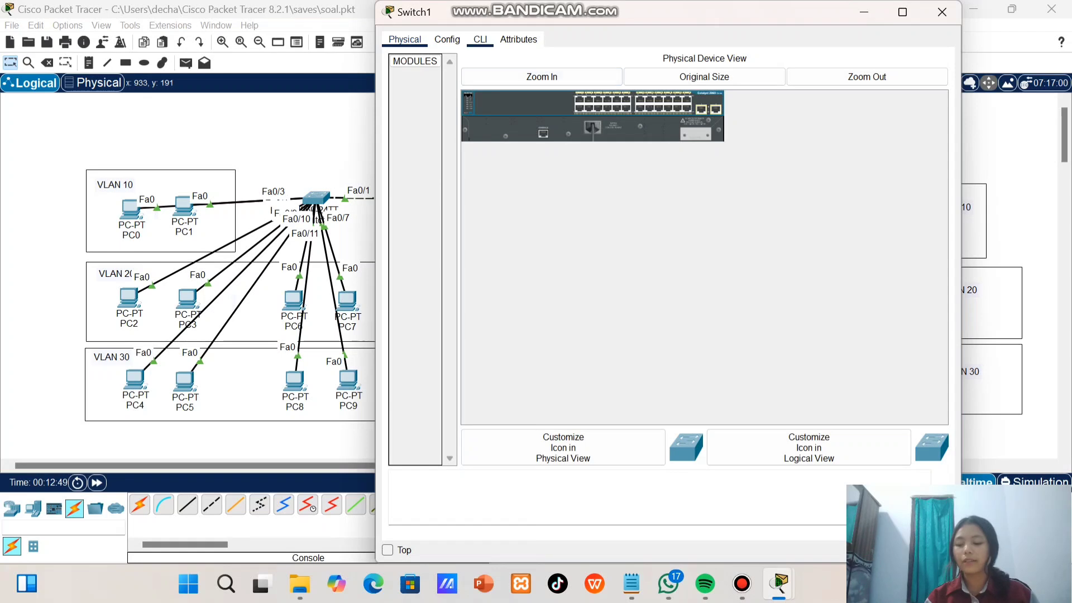
click(480, 39)
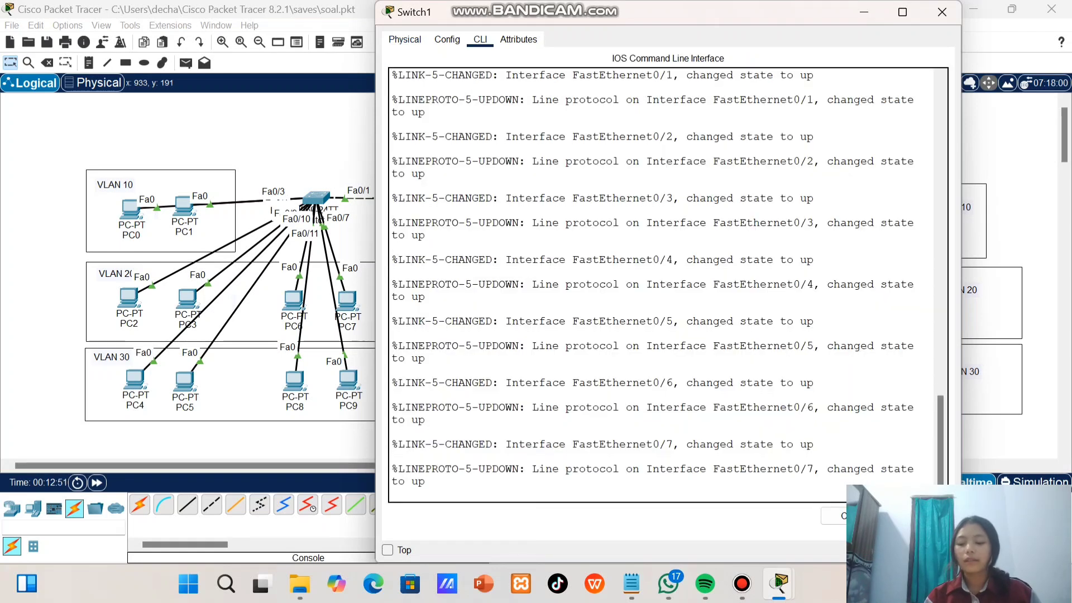
key(Return)
text(enable)
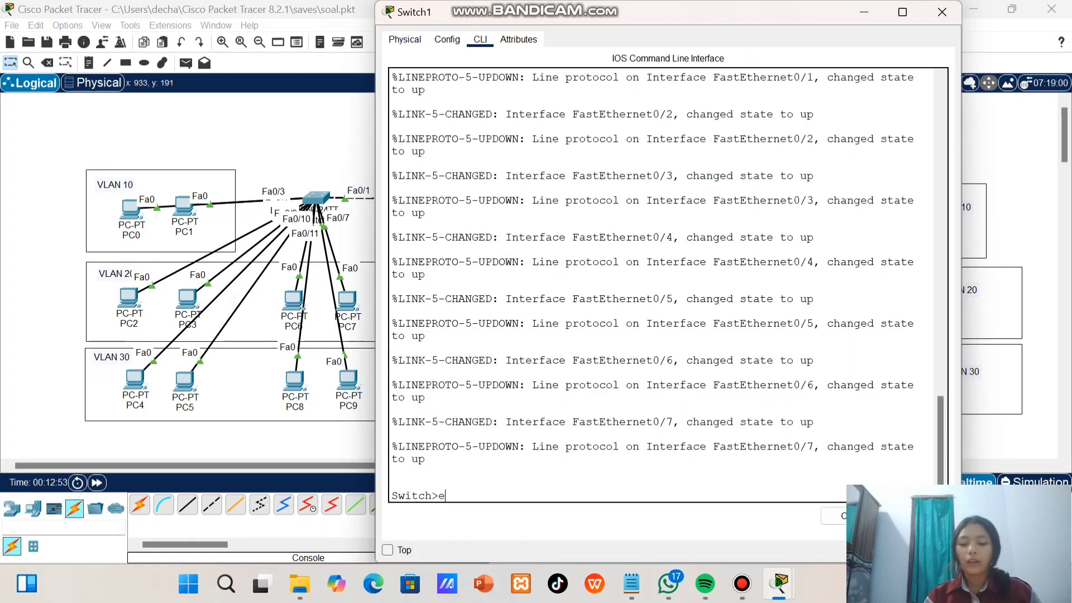
key(Return)
text(con)
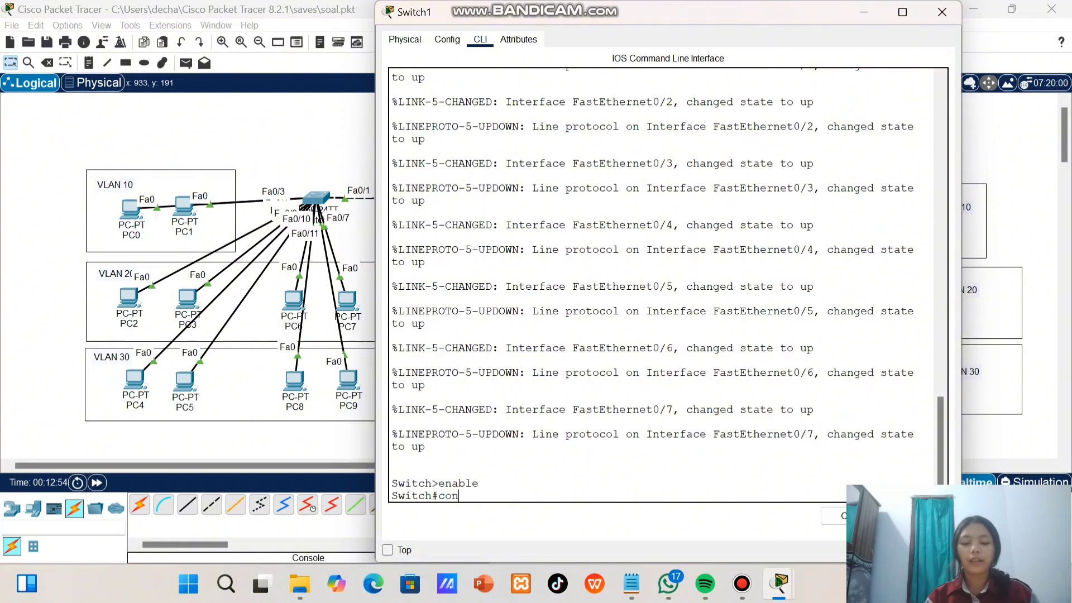
text(f t)
key(Return)
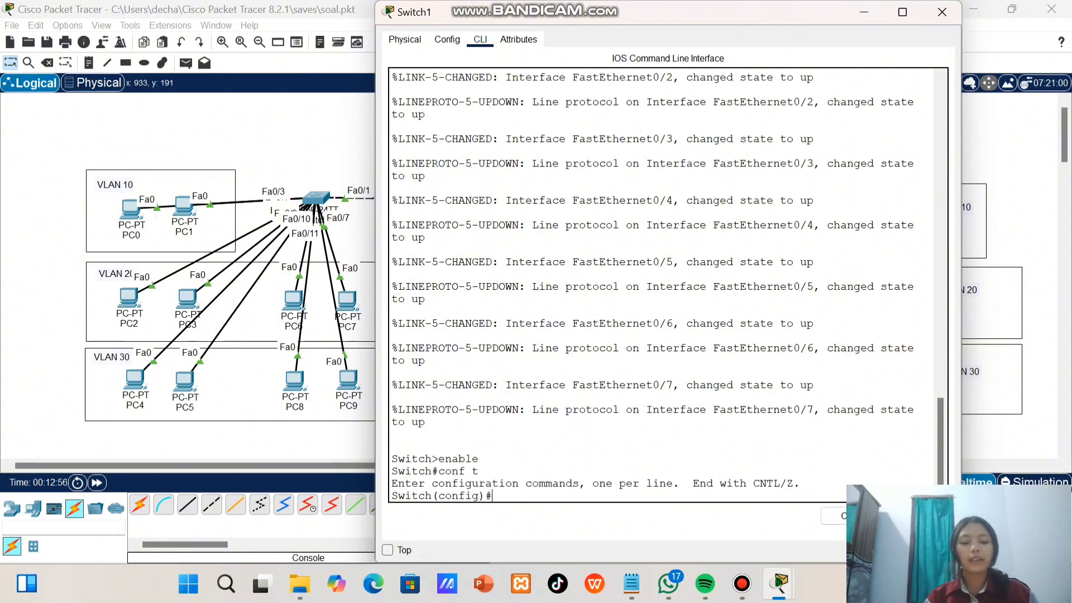
Assign IP address 10.10.10.99 with mask 255.255.255.0 to interface vlan10 on Switch1
text(int)
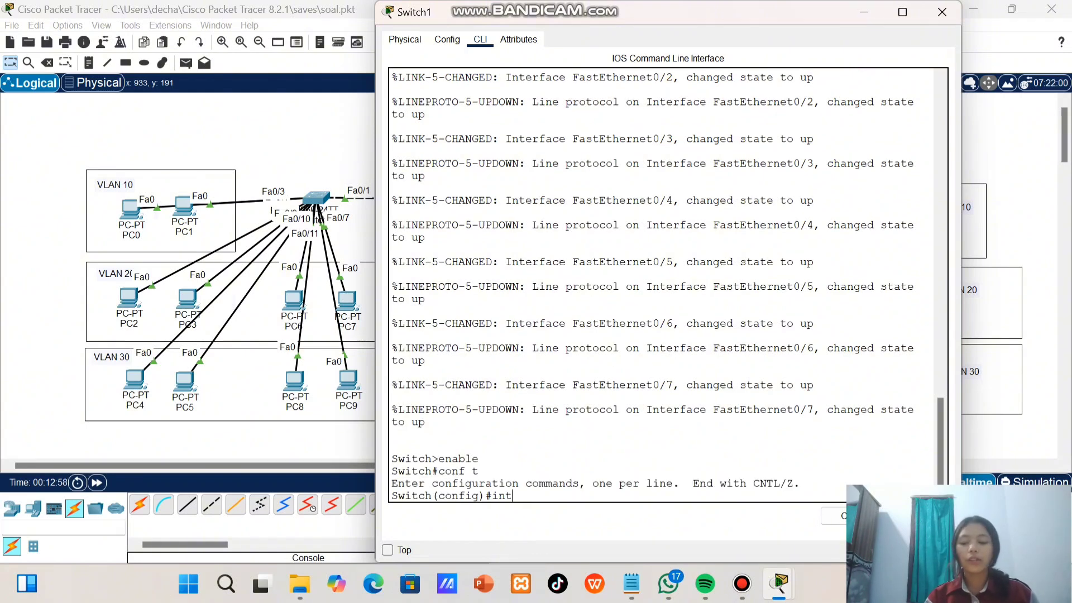
text(erface vlan)
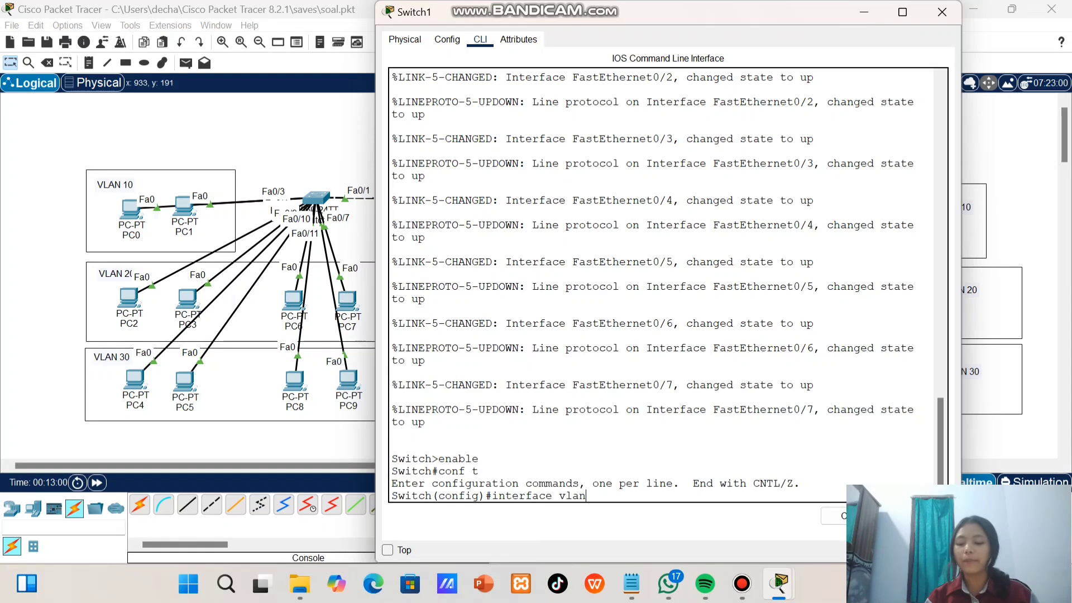
text(10)
key(Return)
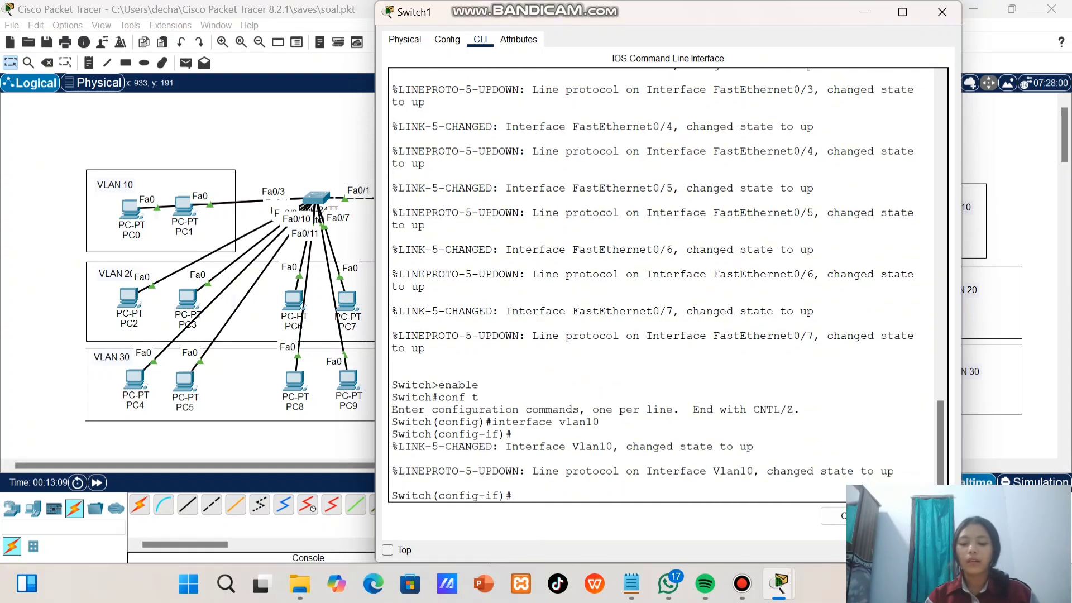
text(i)
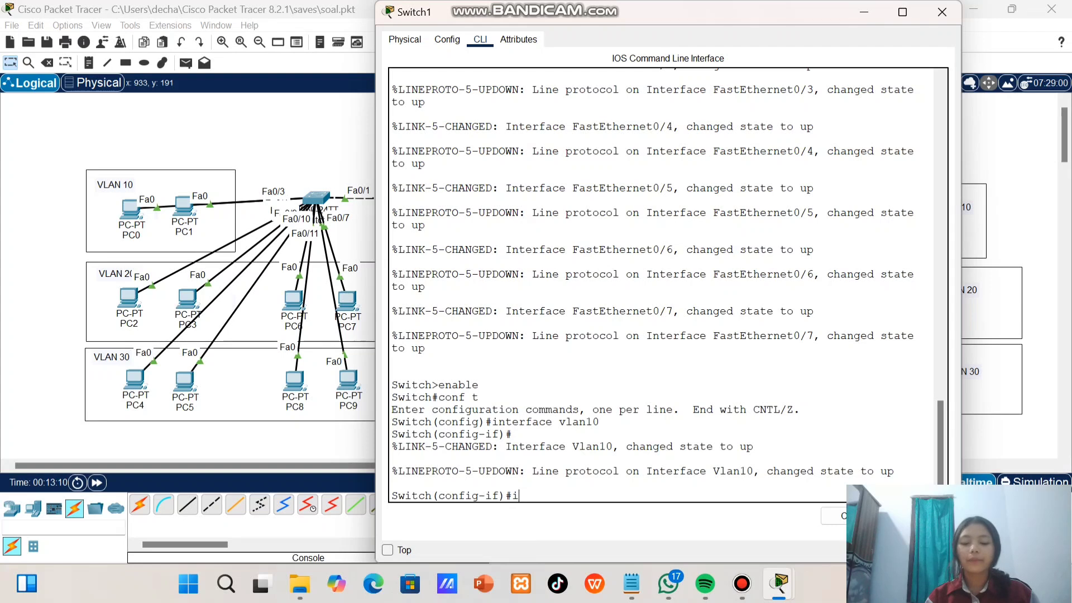
text(p address 10.10.)
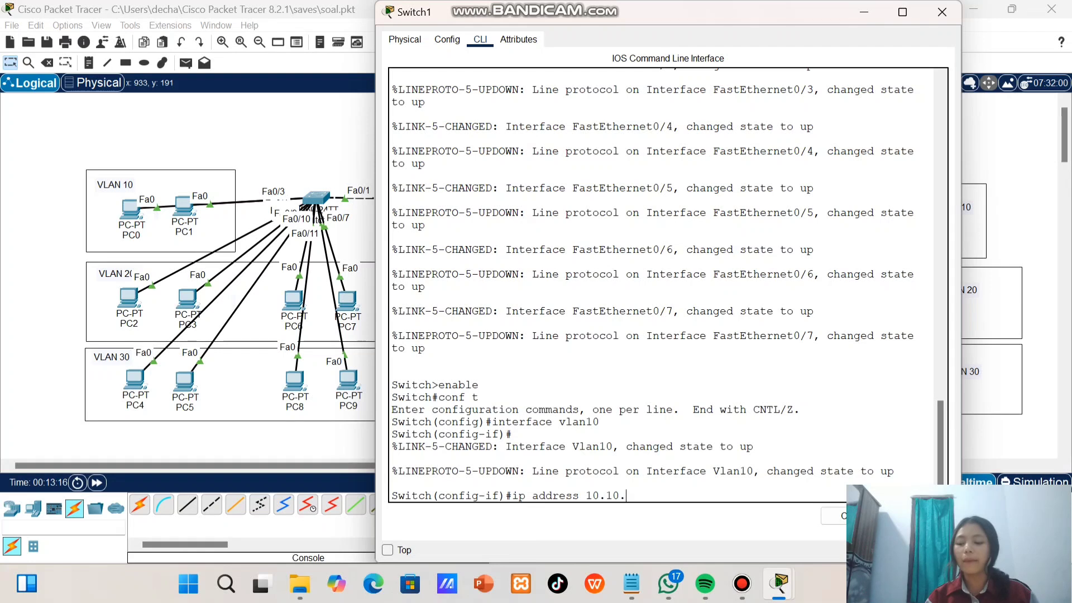
text(10.99 255.255)
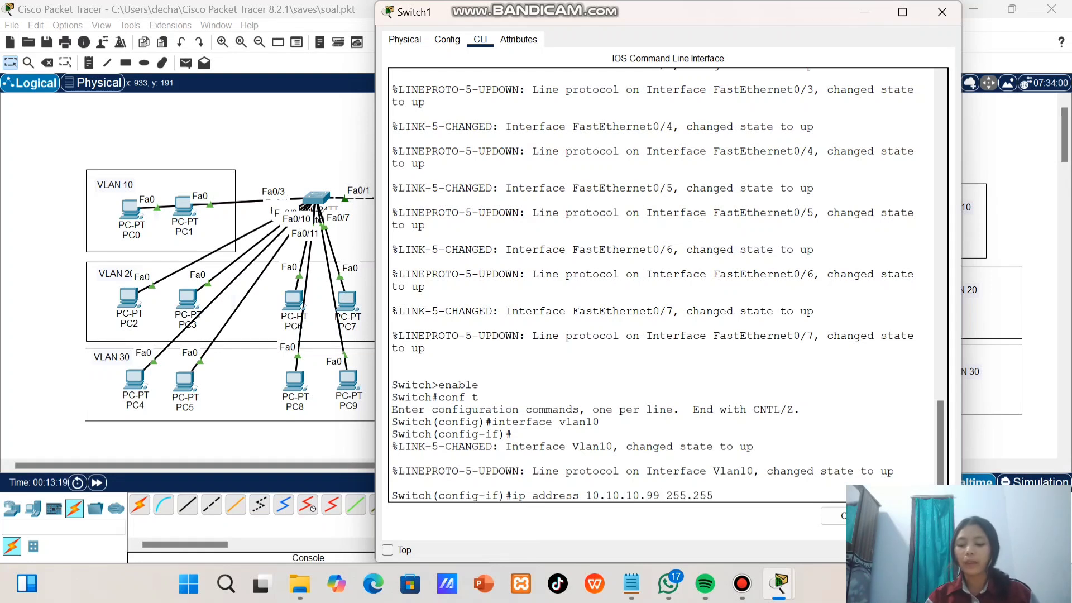
text(.255.0)
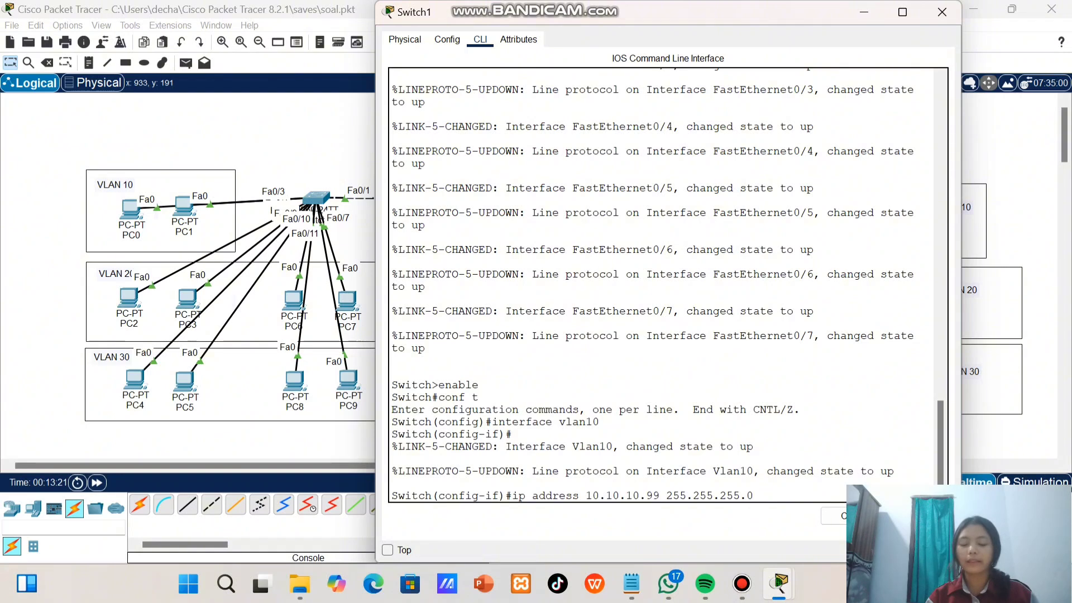
key(Return)
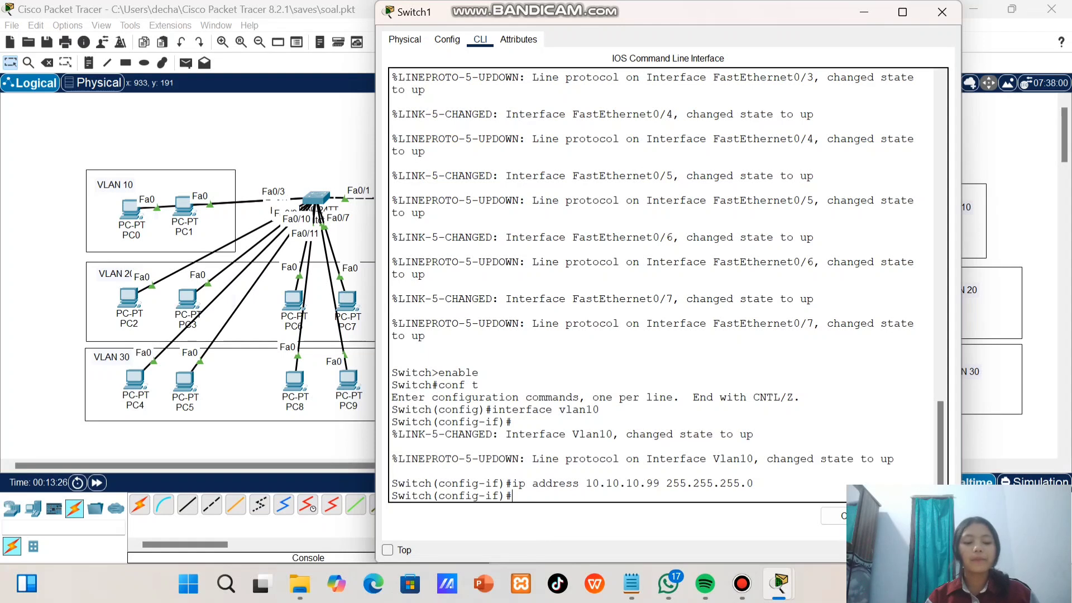
Set Switch1's default gateway to 10.10.10.1 with ip default-gateway
text(i)
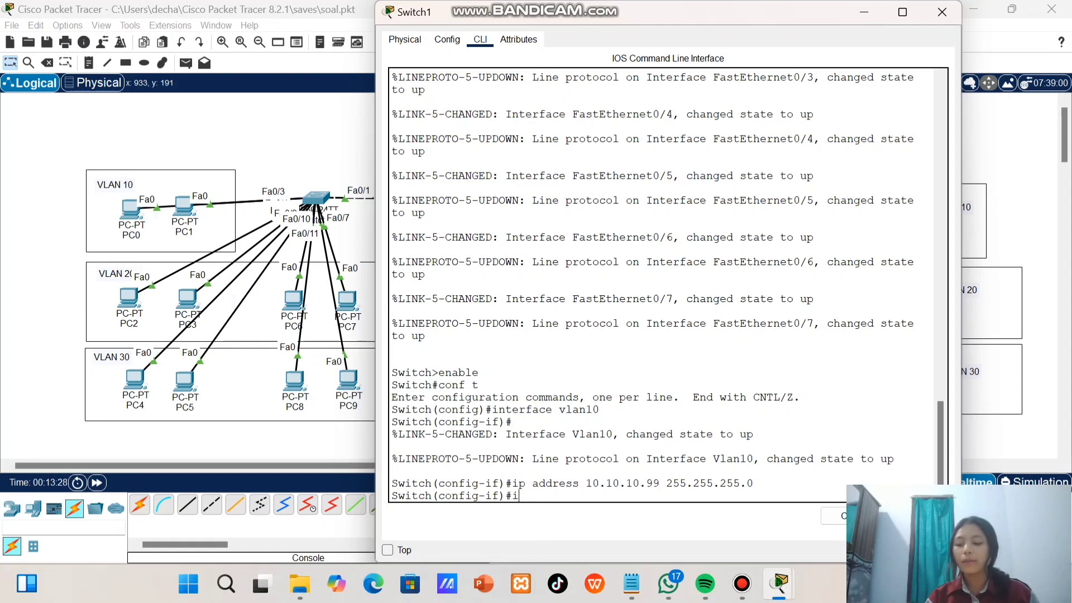
text(p de)
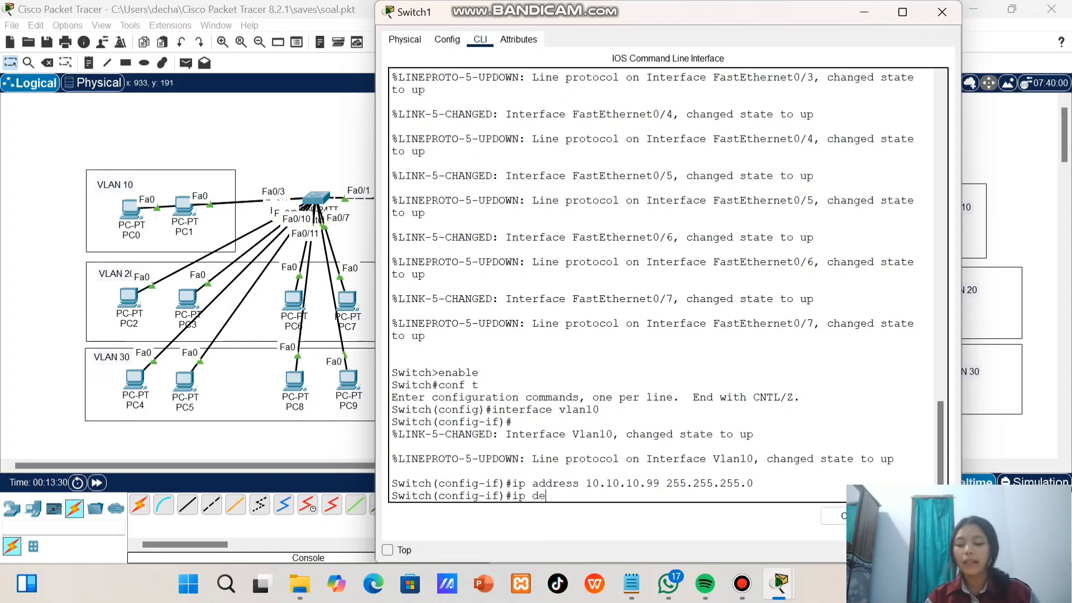
text(fault)
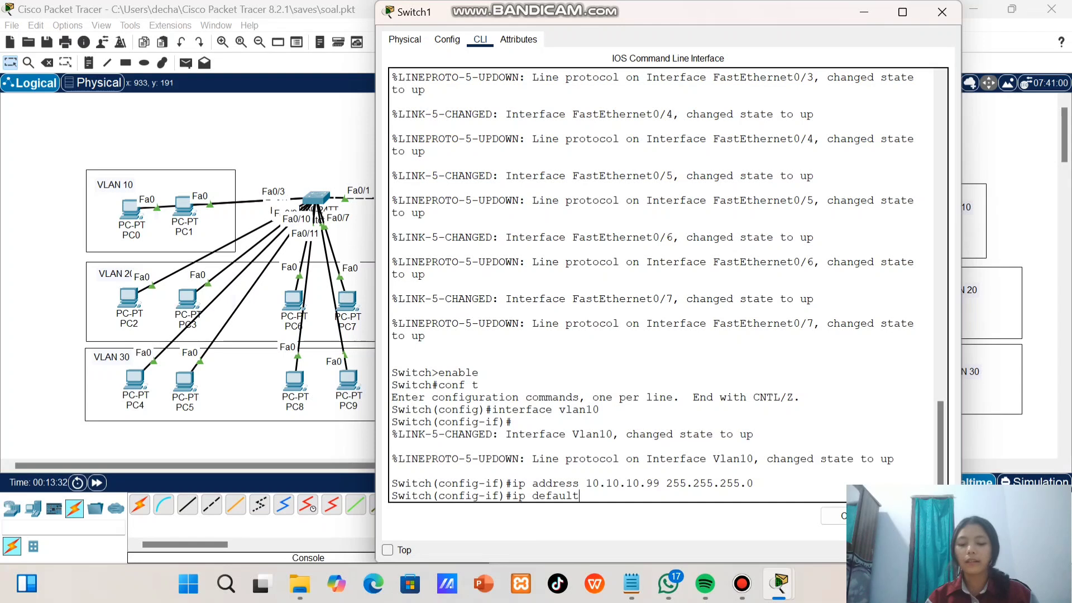
text(-gateway)
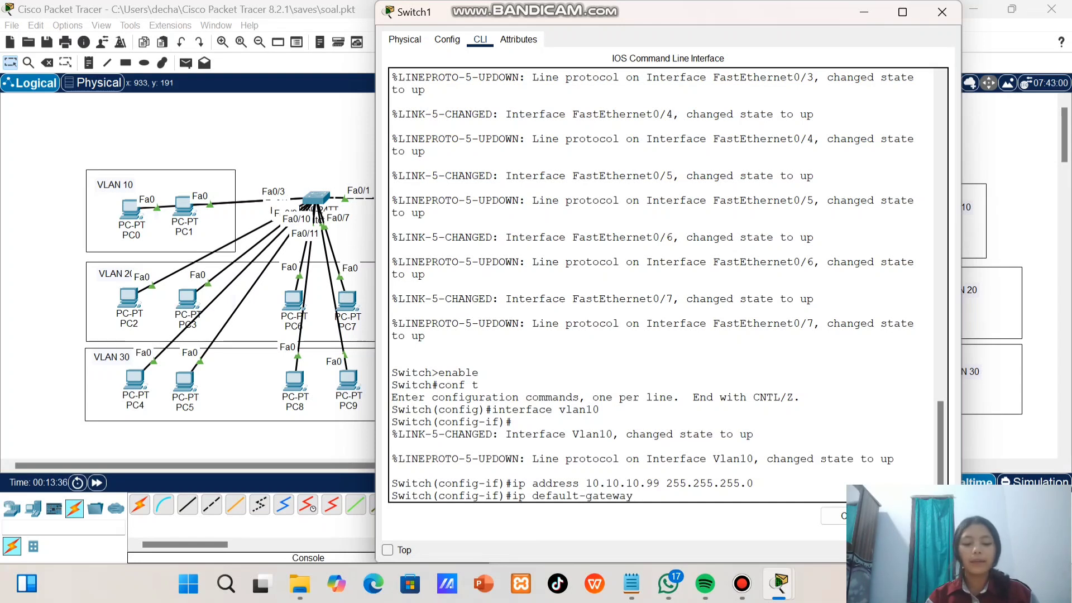
text( 1)
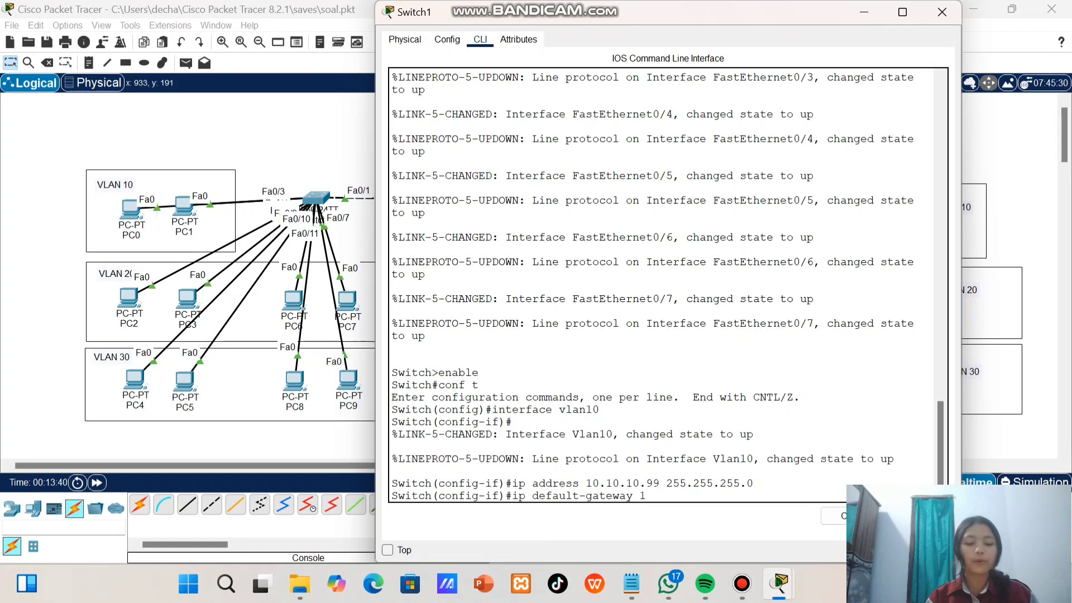
text(0.10.10.)
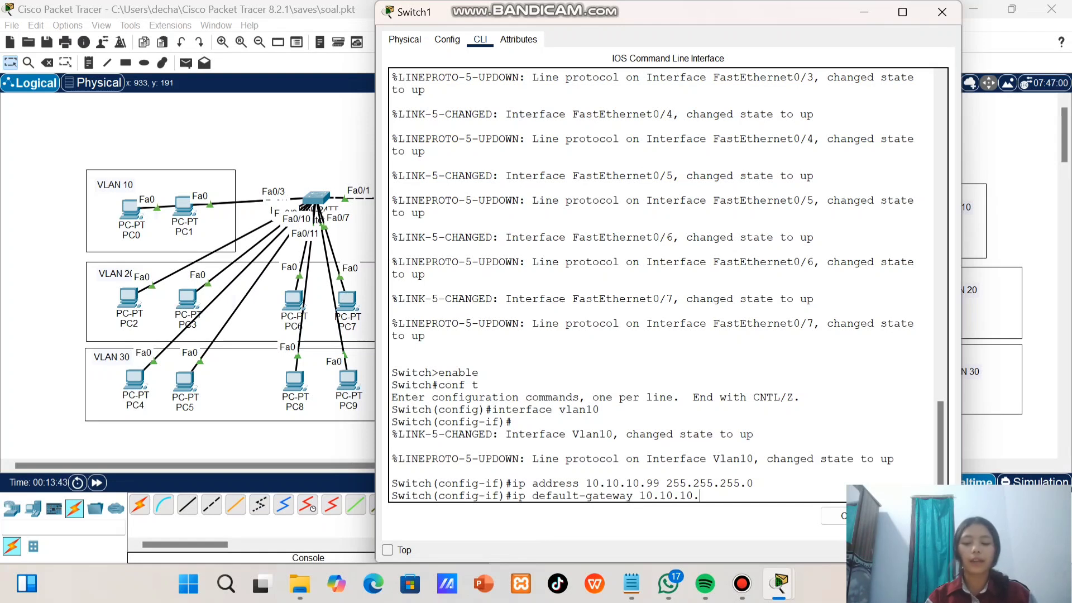
text(1)
key(Return)
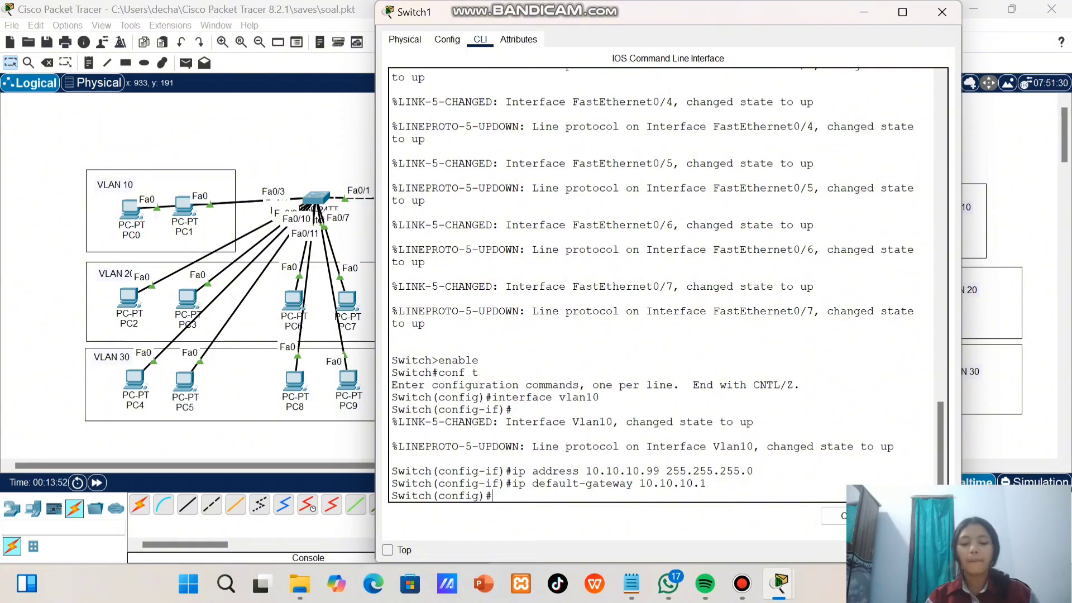
Assign IP address 20.20.20.99 with mask 255.255.255.0 to interface vlan20 and set the default gateway to 20.20.20.1
text(inter)
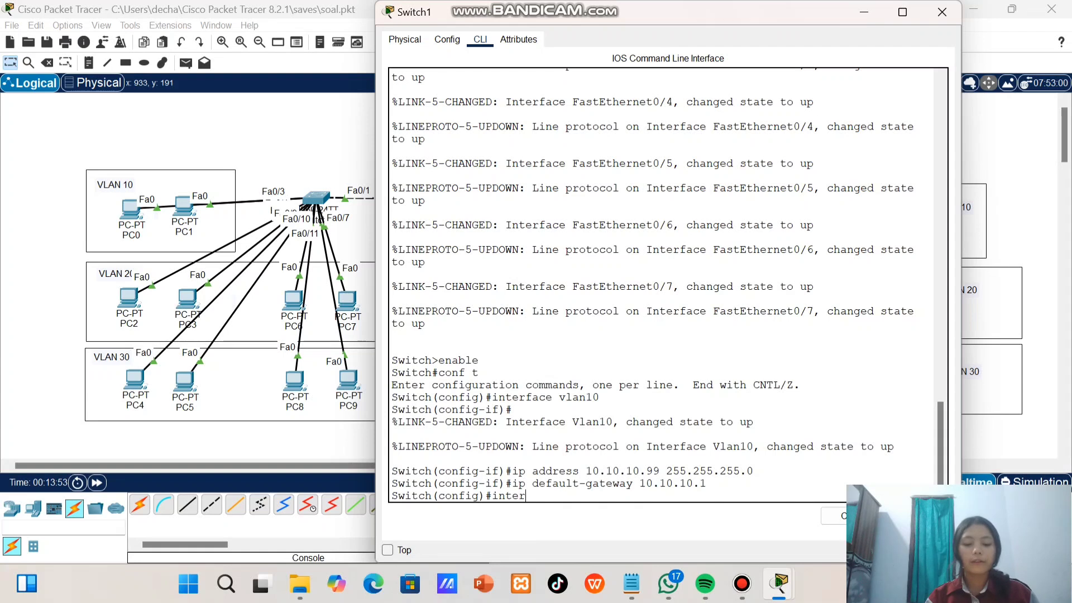
text(face vlan20)
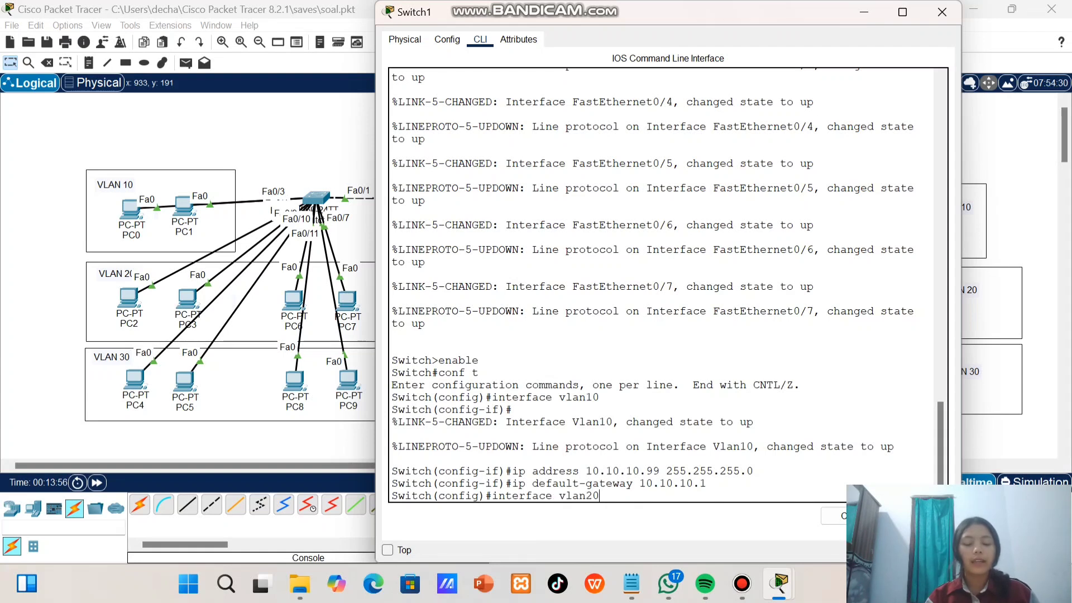
key(Return)
text(ip )
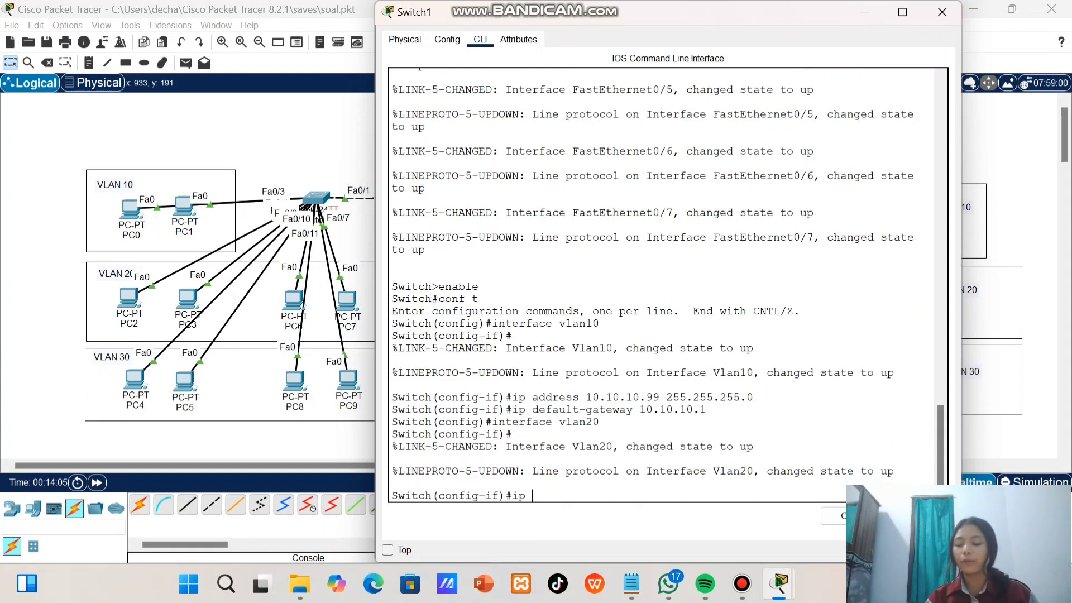
text(address 20.20.20.99)
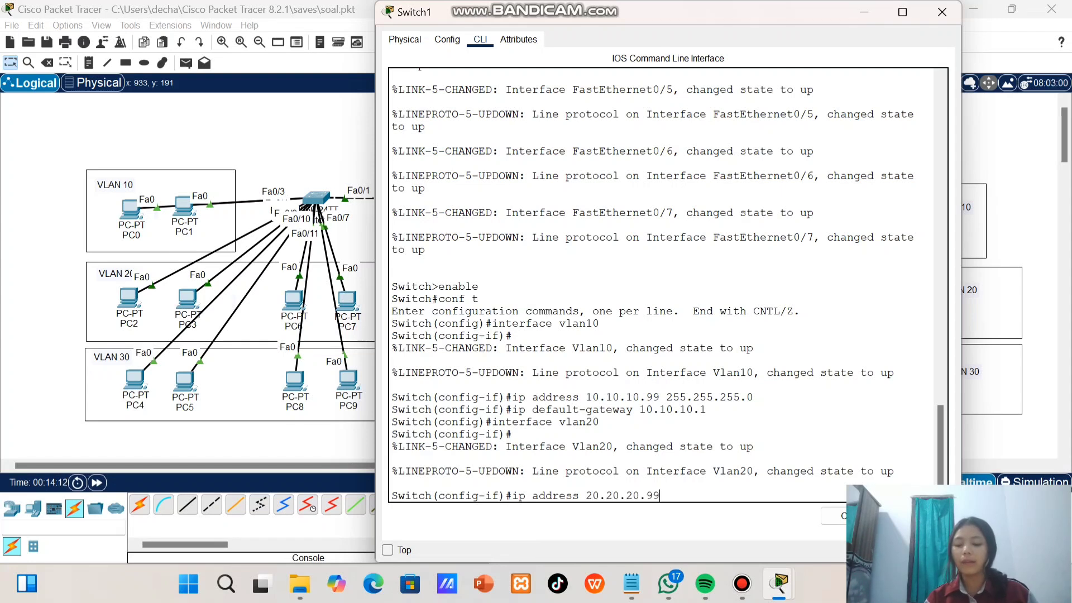
text( 255.255.255)
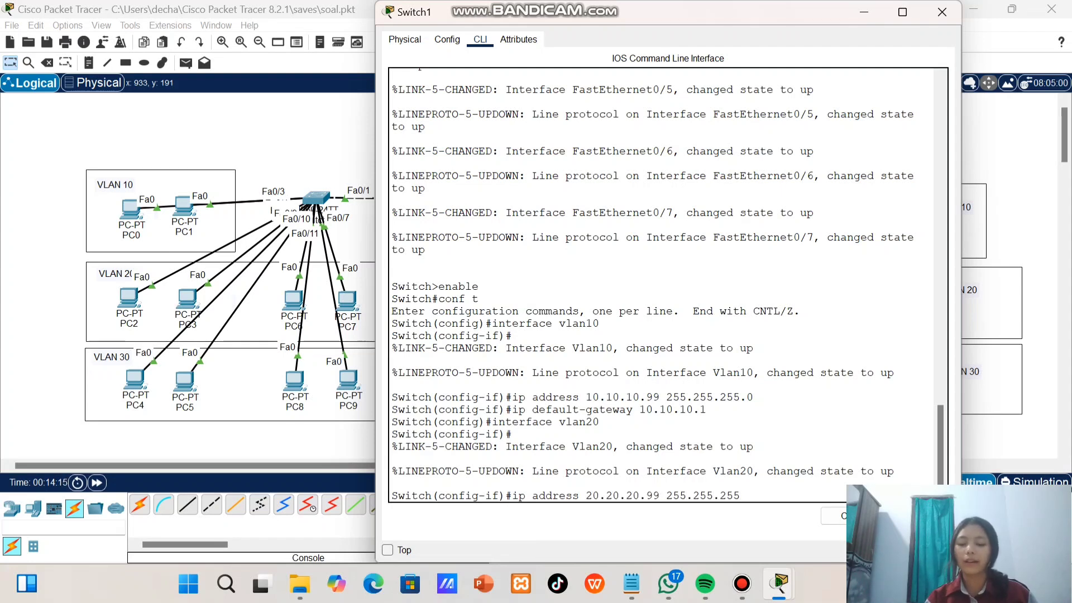
key(Return)
text(ip default-gateway)
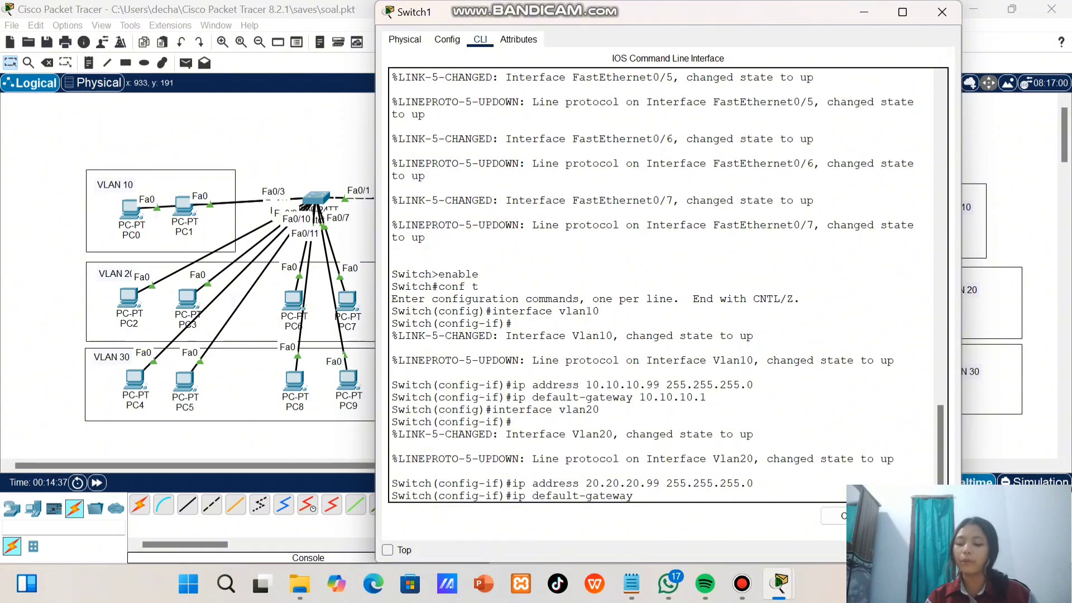
text(20.20.20.1)
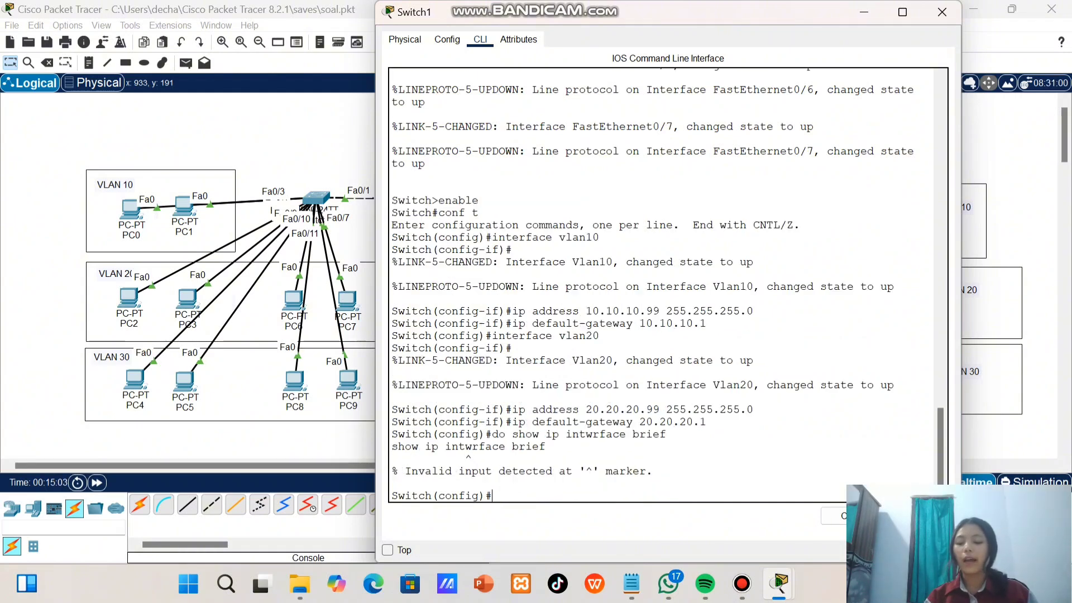
Check the VLAN 10 and VLAN 20 addresses and status with do show ip interface brief, and close the Switch1 window
text(do show ip interface brief)
key(Return)
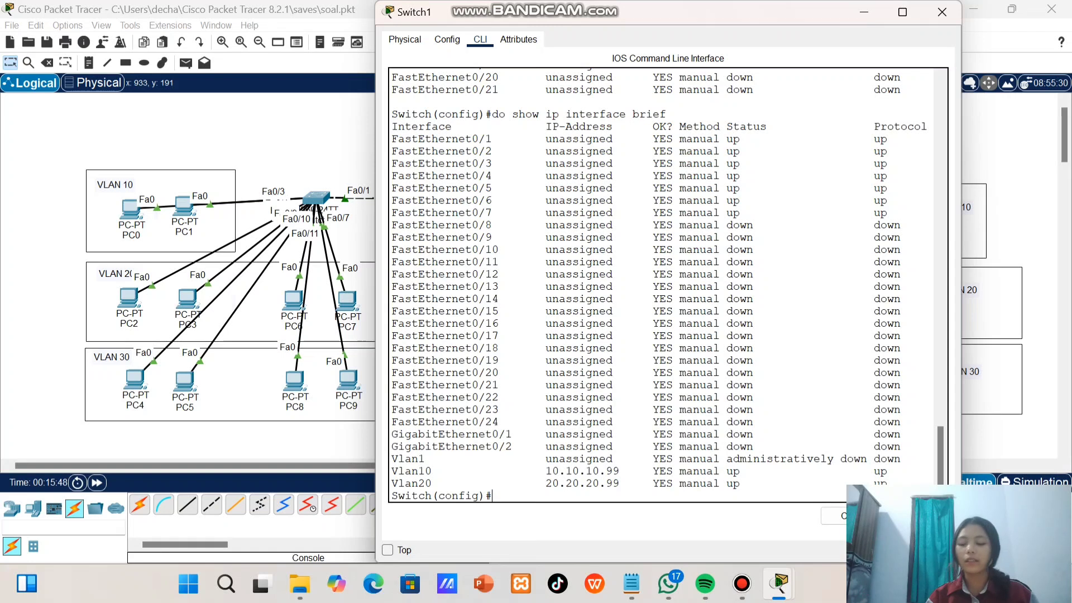
drag(391, 471, 753, 484)
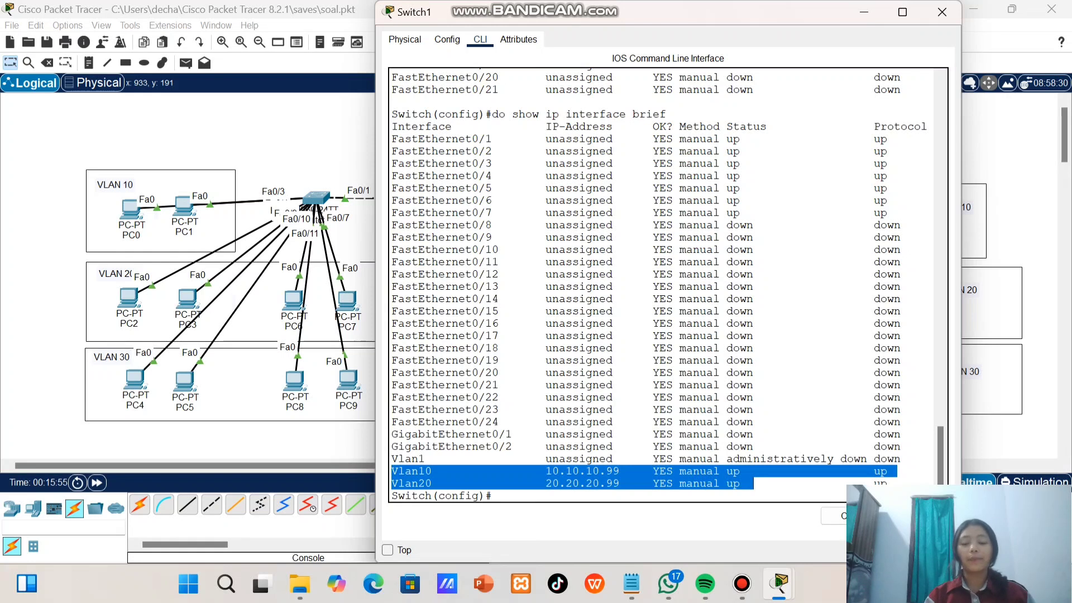
click(753, 484)
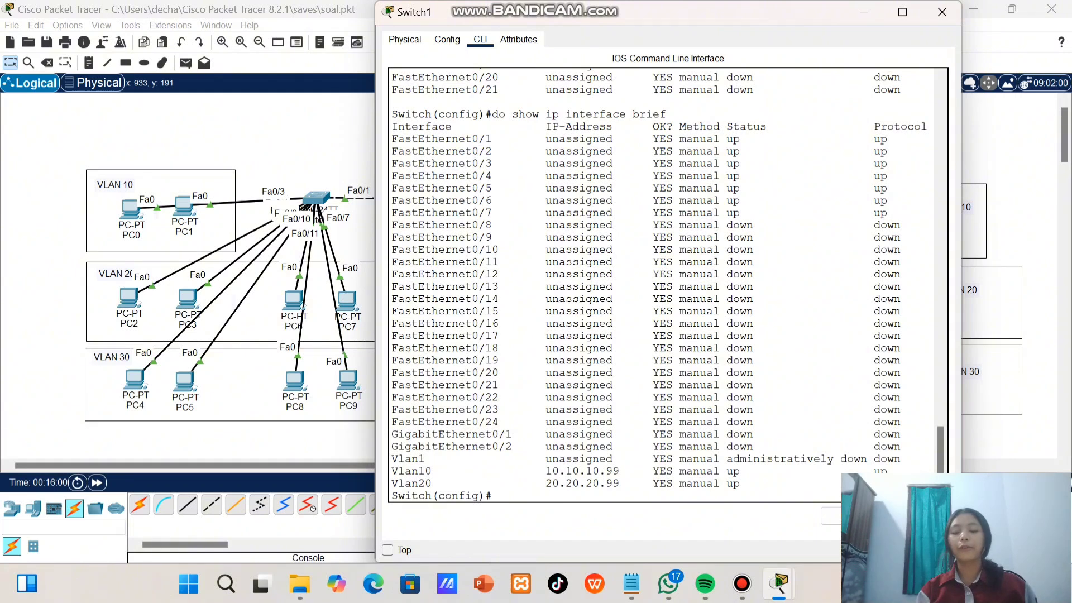
click(941, 12)
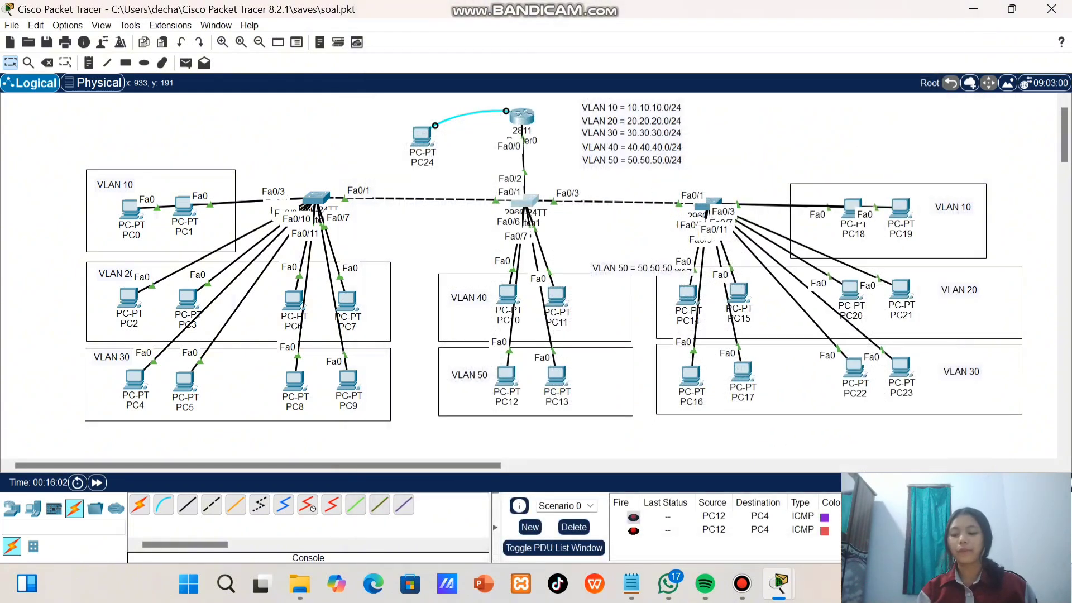
Reopen Switch1's command line and try to set the hostname to sw smk
click(519, 201)
scroll(519, 201, down, 1)
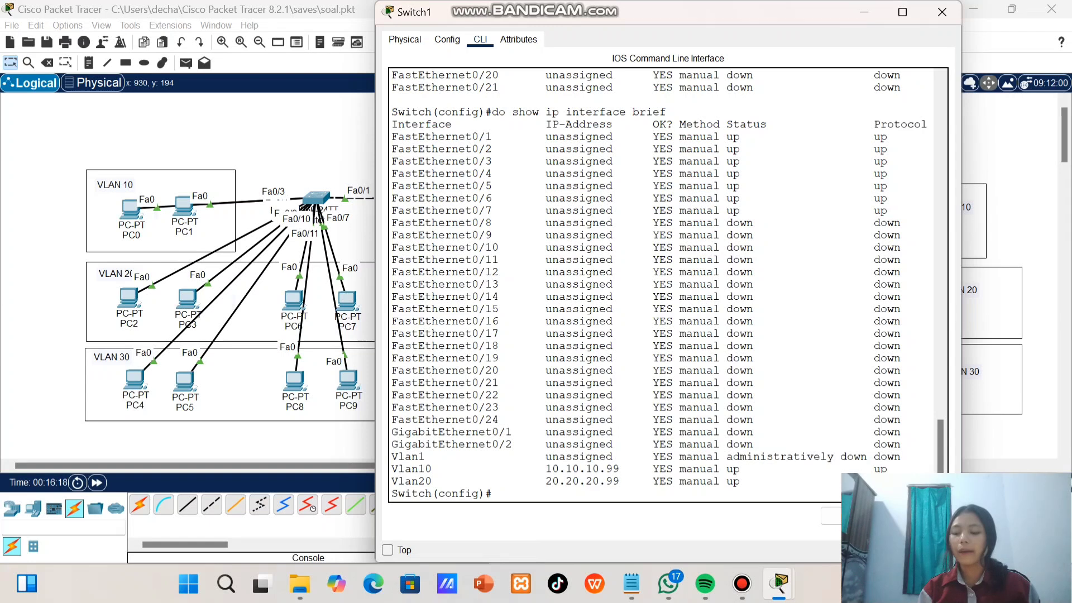
text(hostname sw smk)
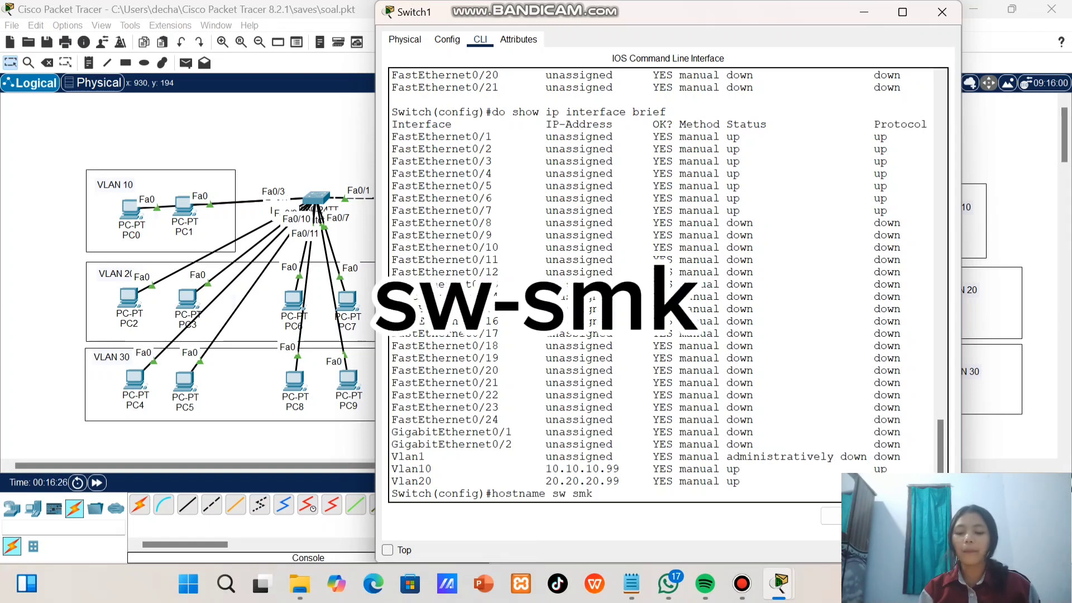
key(Return)
Set Switch1's domain name to sw-smk.com with ip domain-name
text(ip )
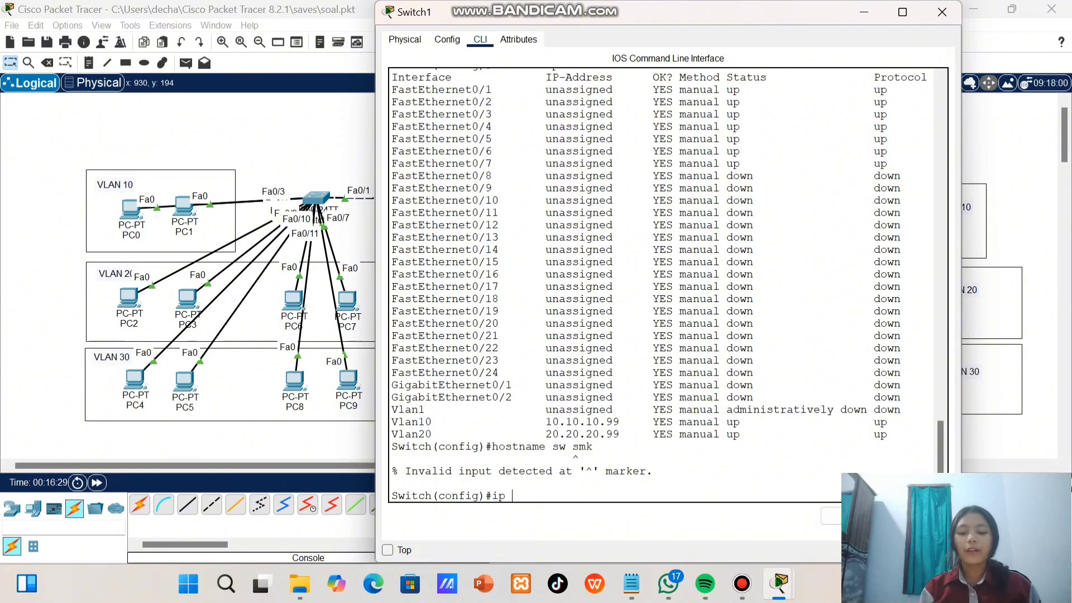
text(domain-name)
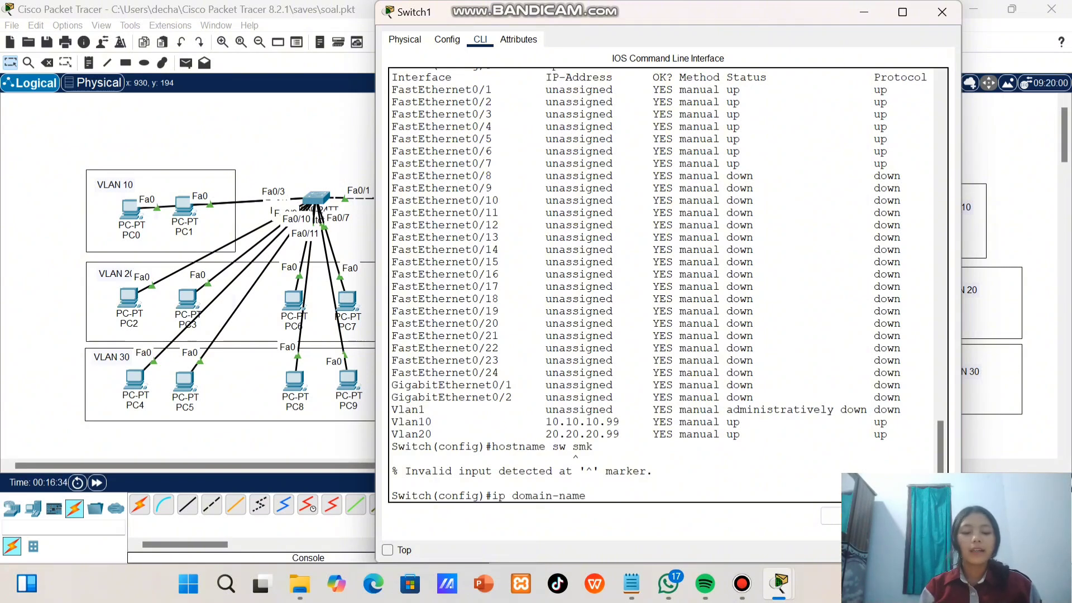
text( sw-smk.com)
key(Return)
Set the privileged-mode password on Switch1 with enable secret
text(enable secret)
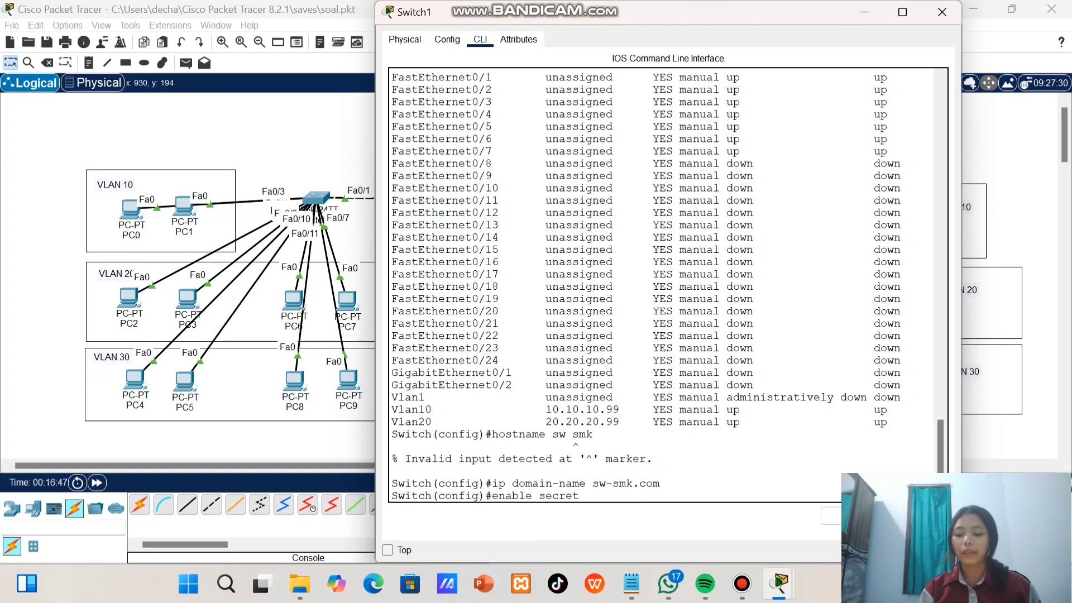
text( smk)
key(Return)
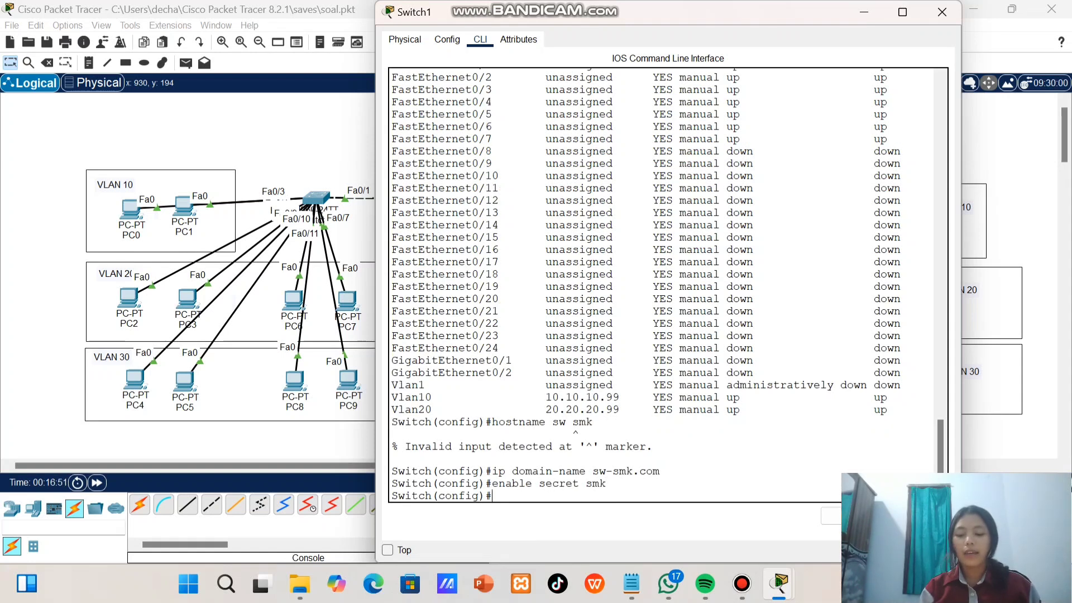
Set the hostname to sw-smk and generate RSA keys with a 1024-bit modulus using crypto key generate rsa
text(c)
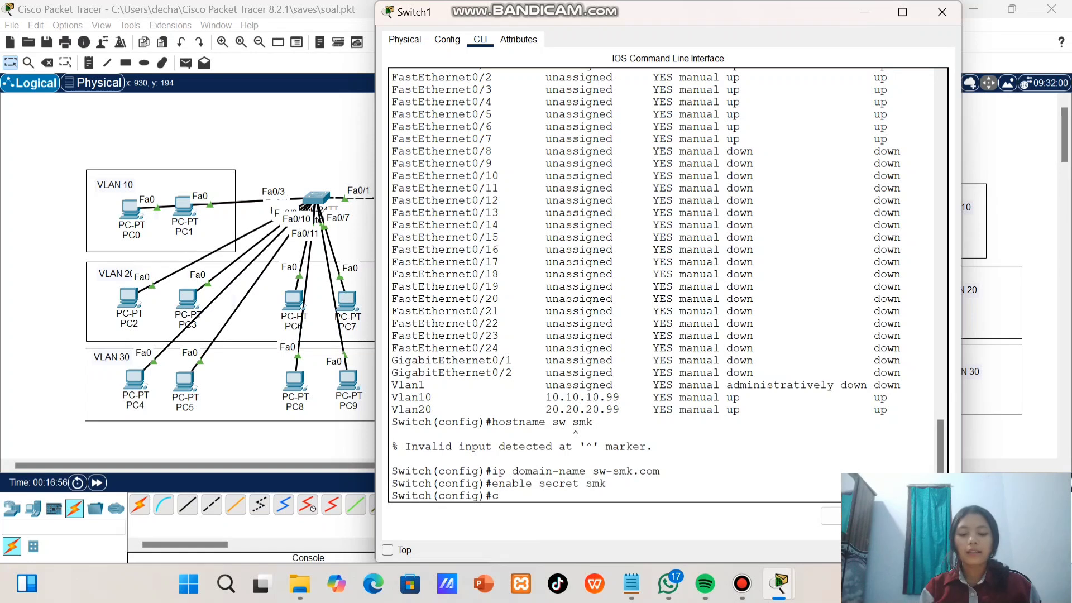
text(rypto k)
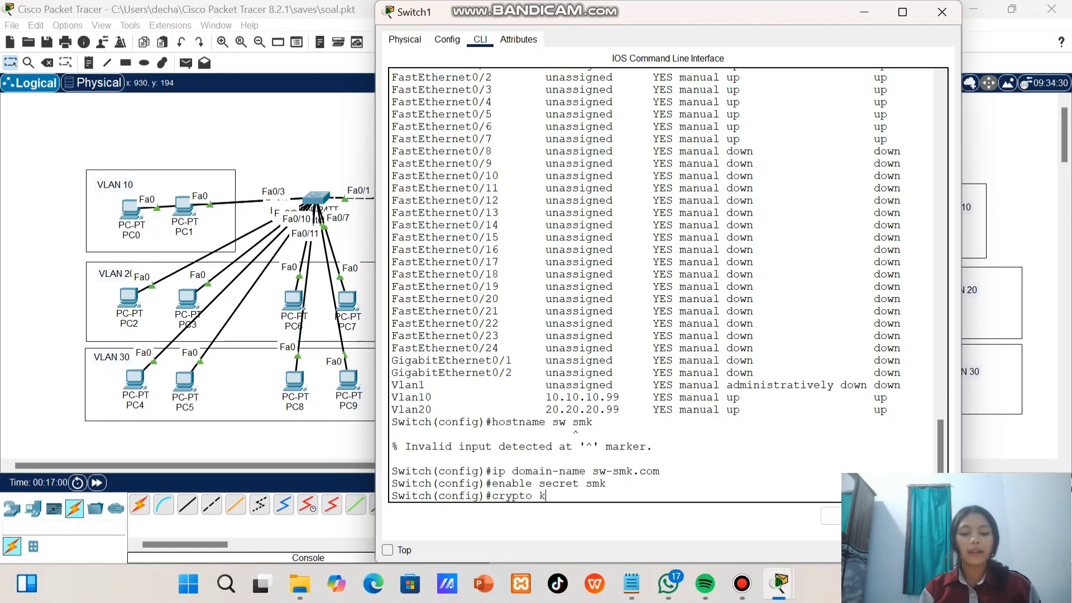
text(ey generate)
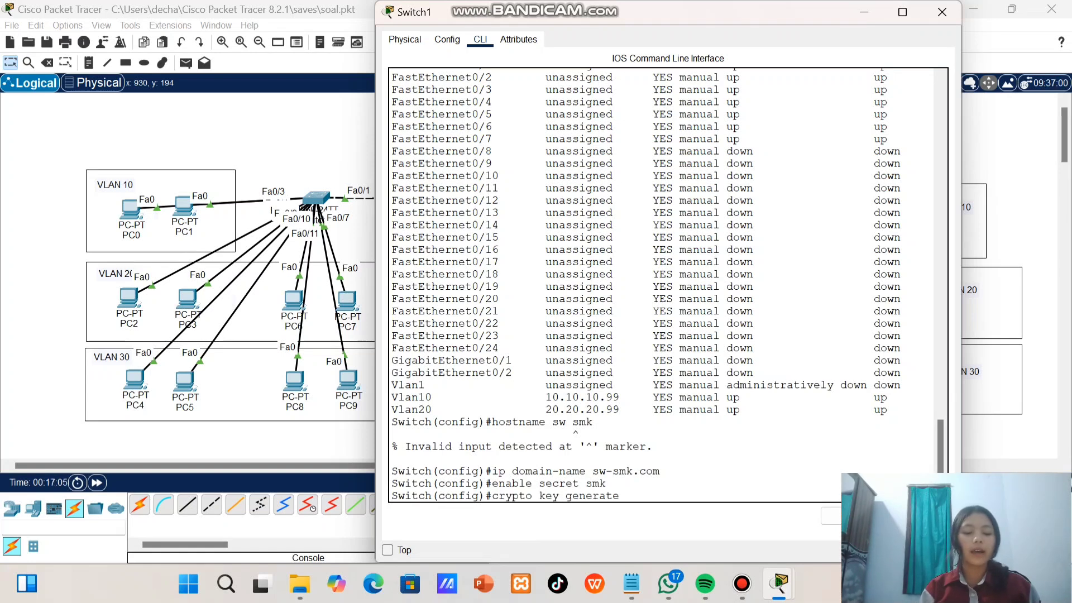
text( rsa)
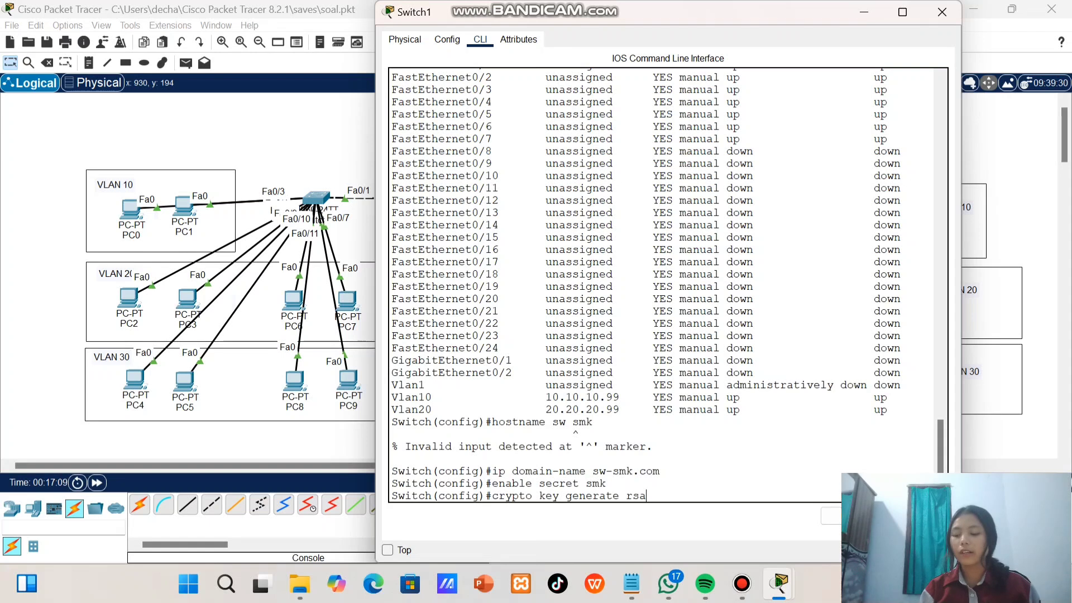
key(Return)
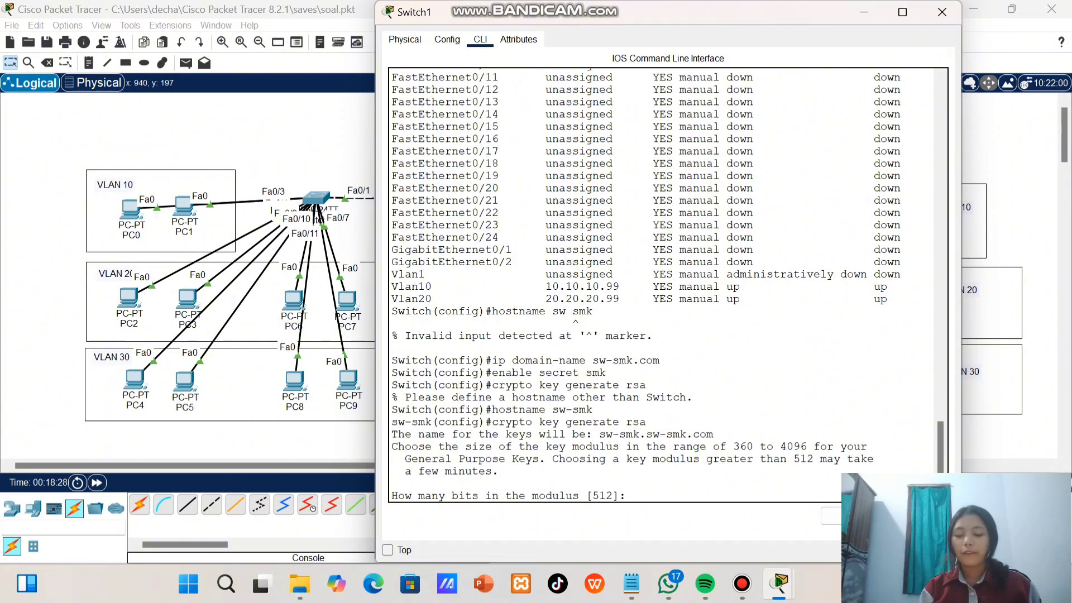
text(1024)
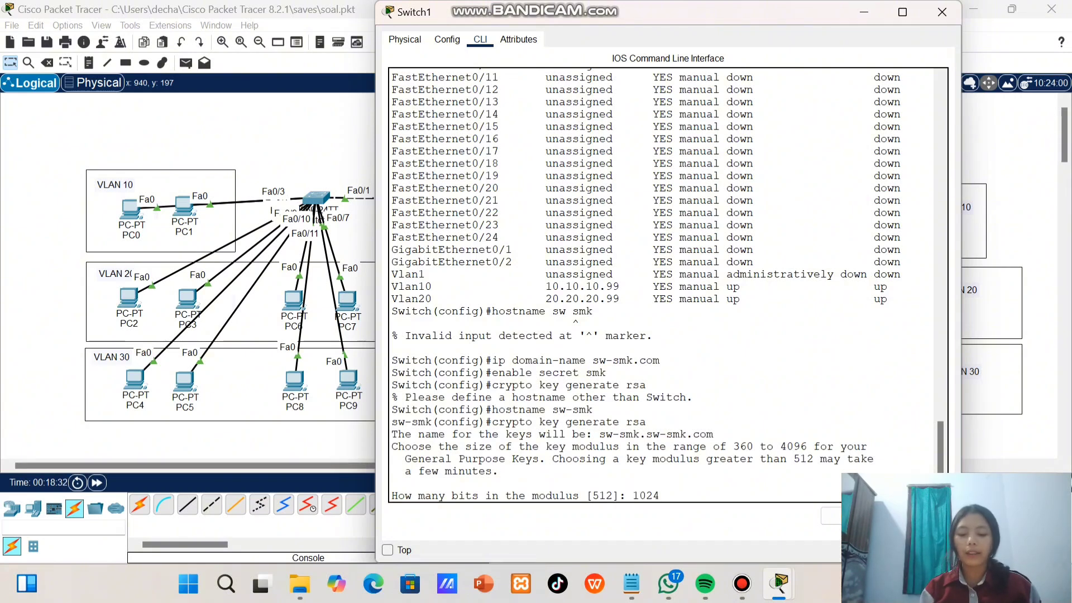
key(Return)
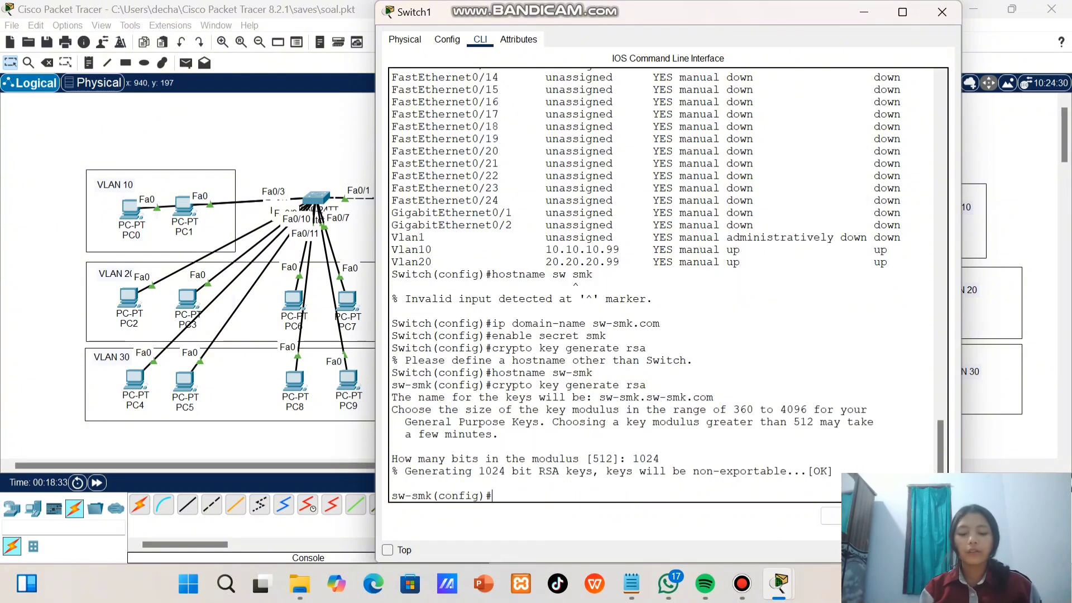
Create a local user account on the switch with the username command, entering the account name and password
text(u)
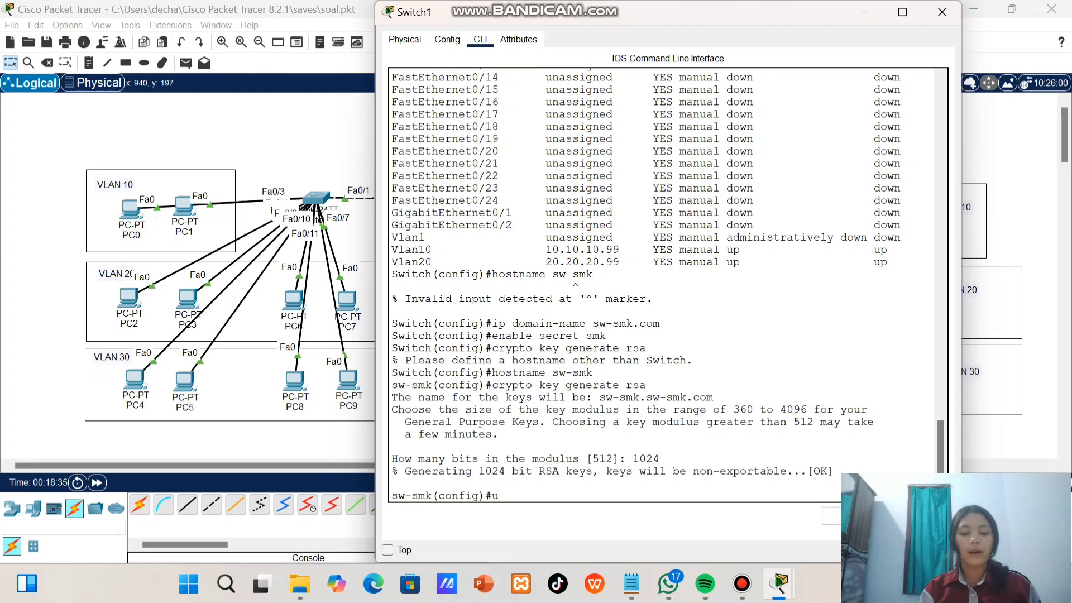
text(sername)
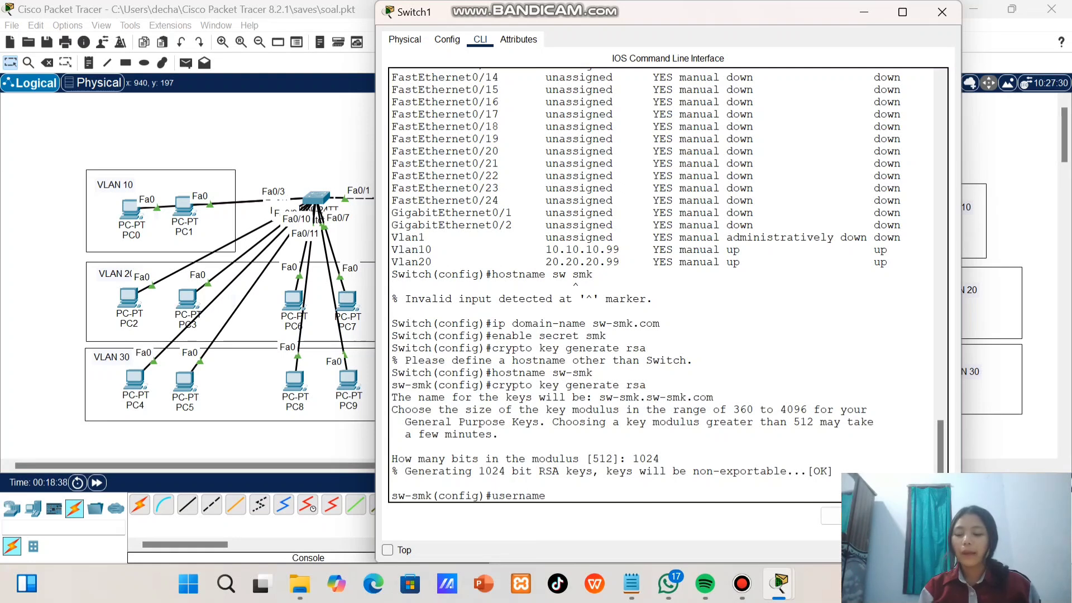
text( admin2 password admin2)
key(Return)
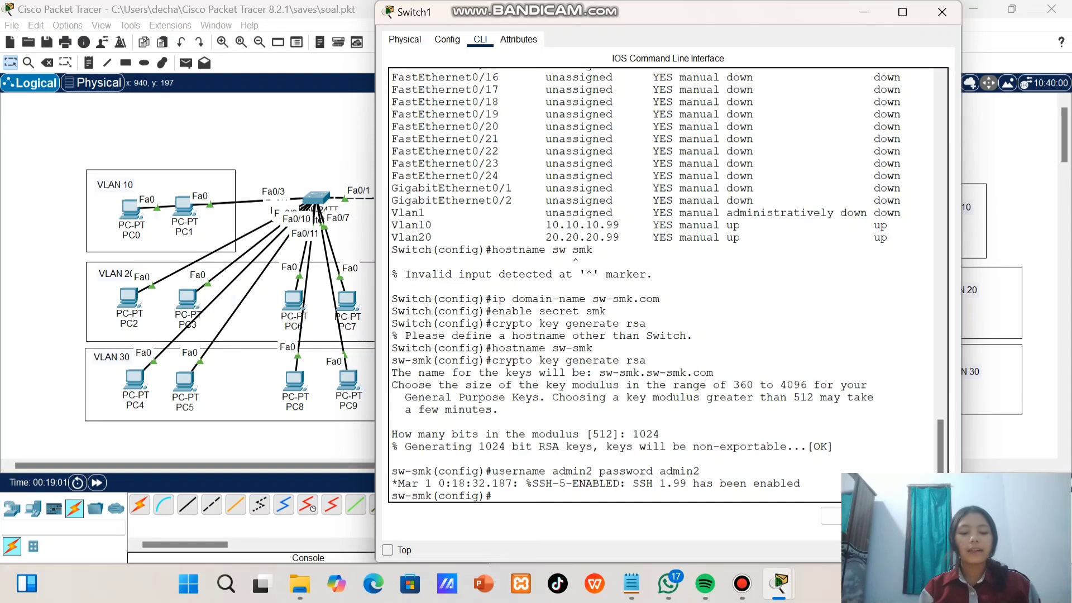
Enter configuration of line vty 0 2 and require local account authentication with login local
text(line)
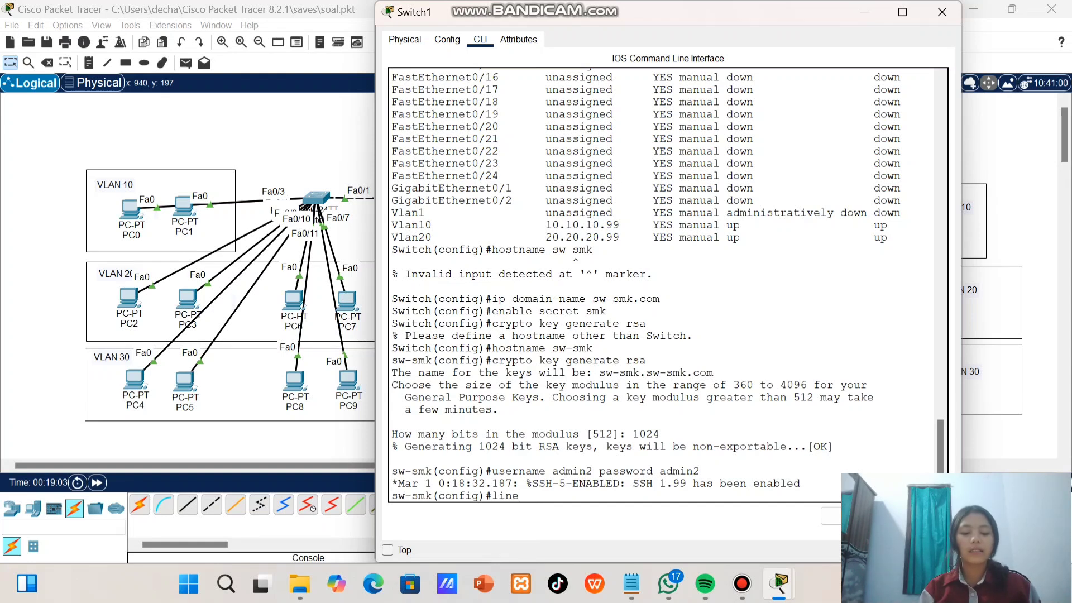
text( vty)
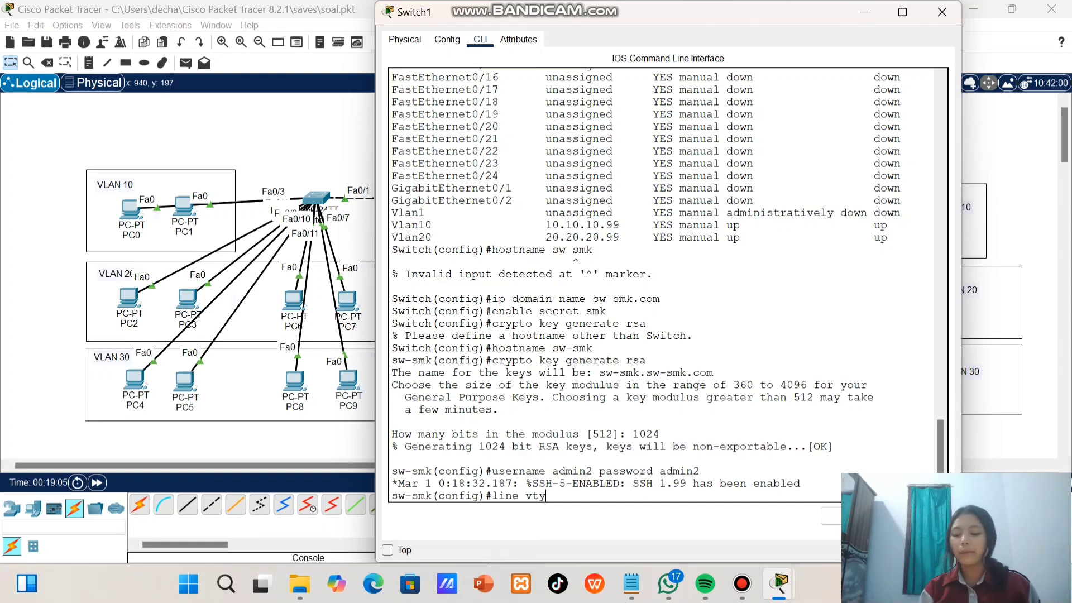
text( 0)
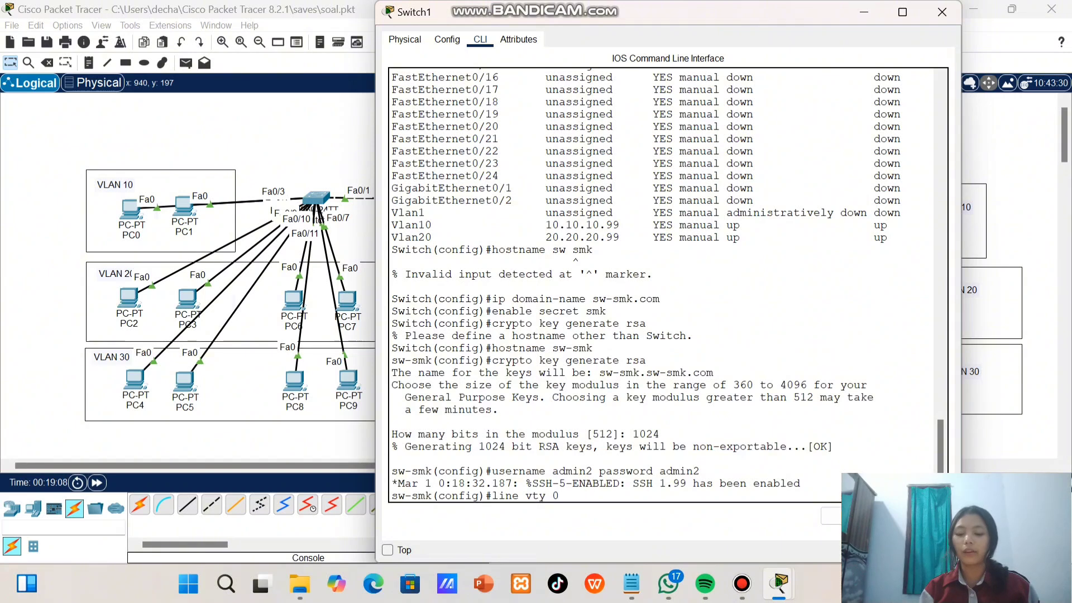
text( 2)
key(Return)
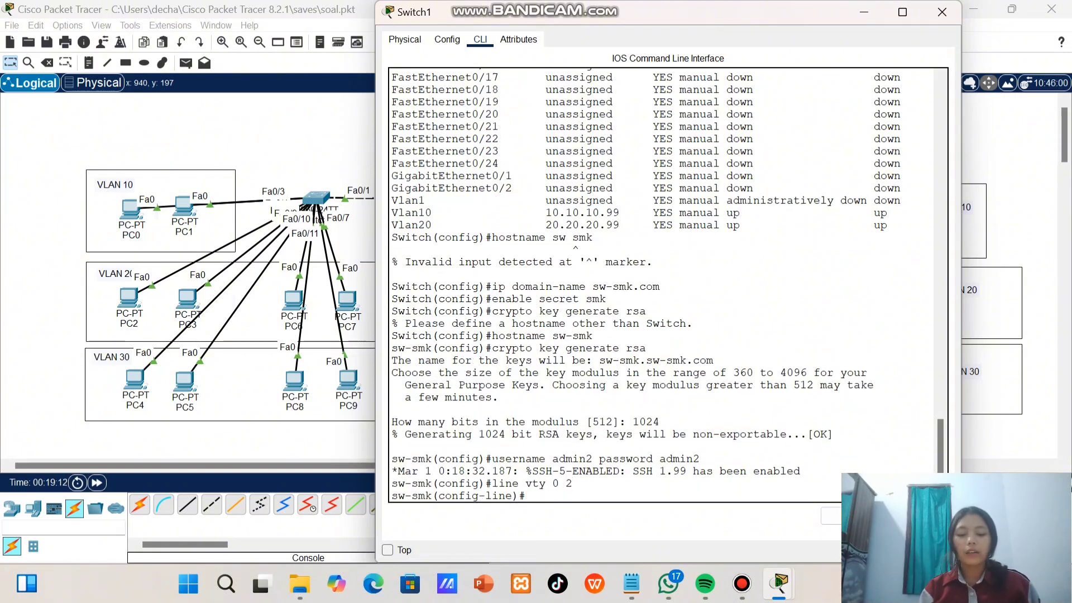
text(lo)
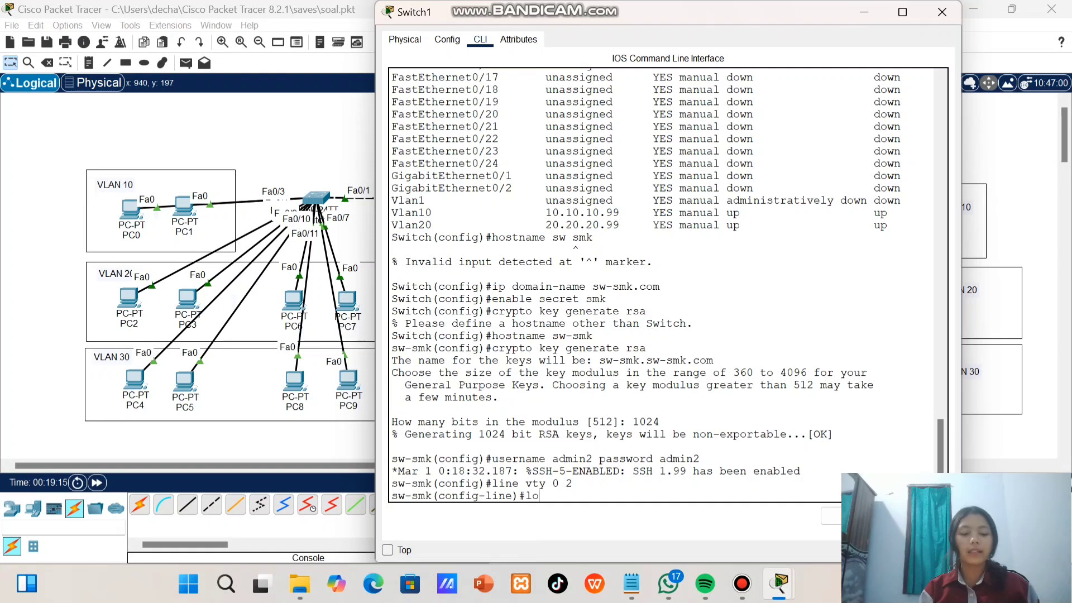
text(gin local)
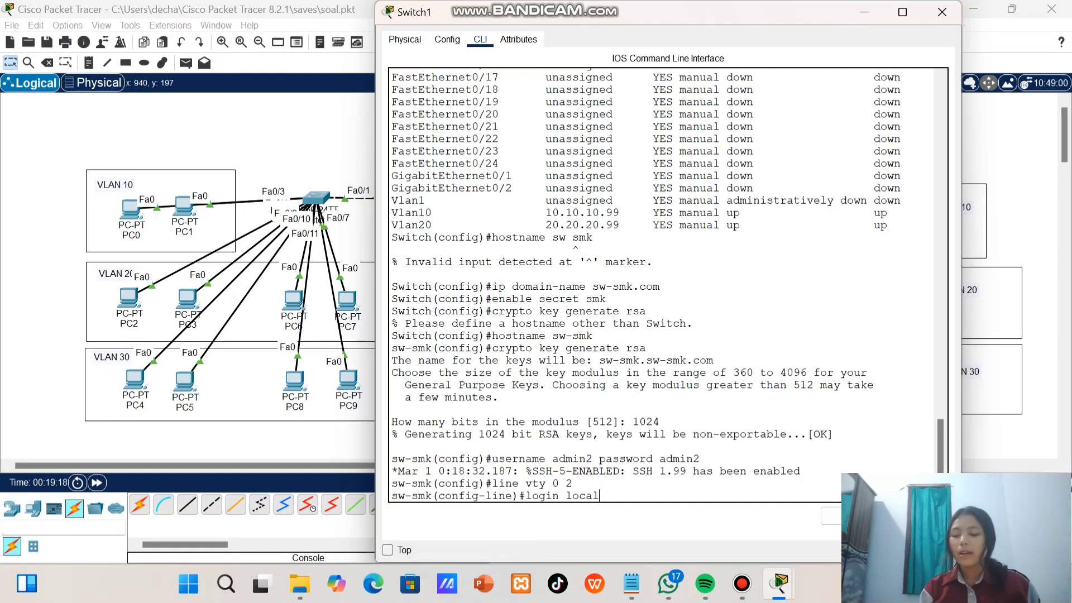
key(Return)
Restrict the vty lines to SSH access with transport input ssh, exit line configuration, and close the Switch1 window
text(transpor)
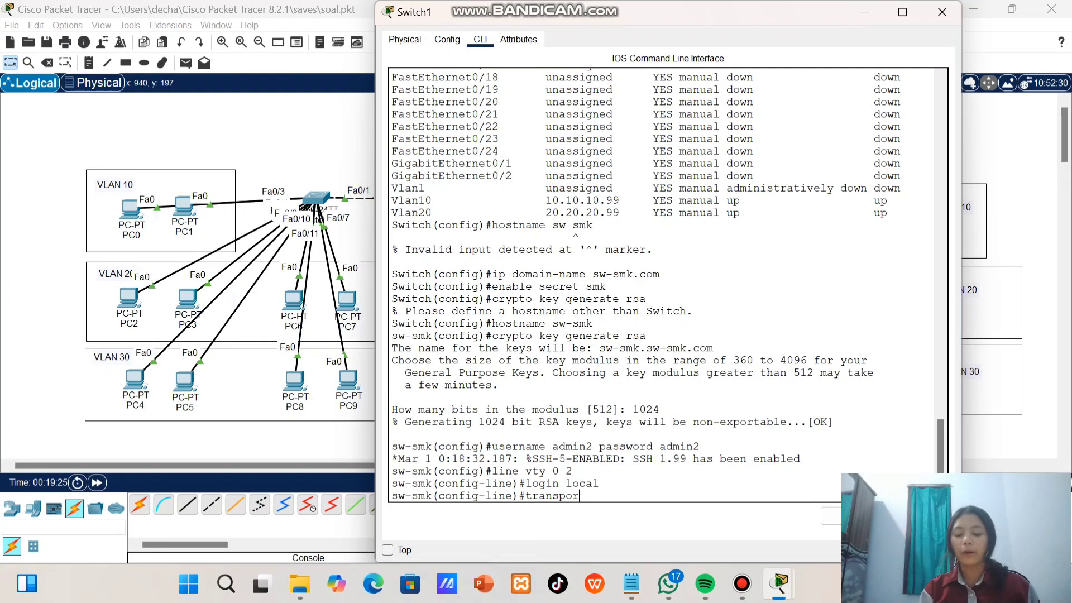
text(t inp)
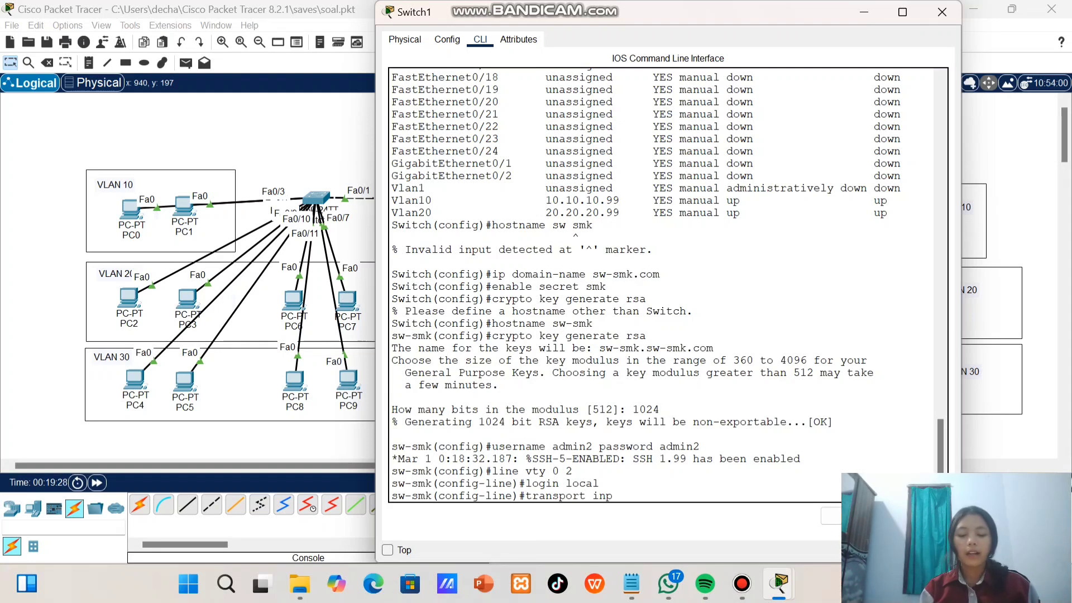
text(ut ssh)
key(Return)
text(exit)
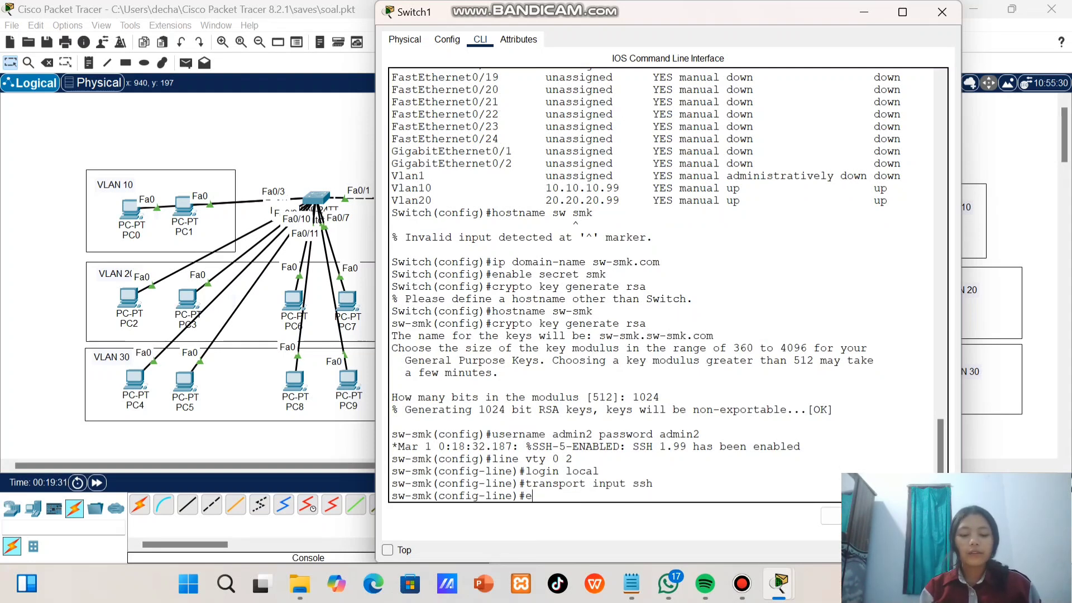
key(Return)
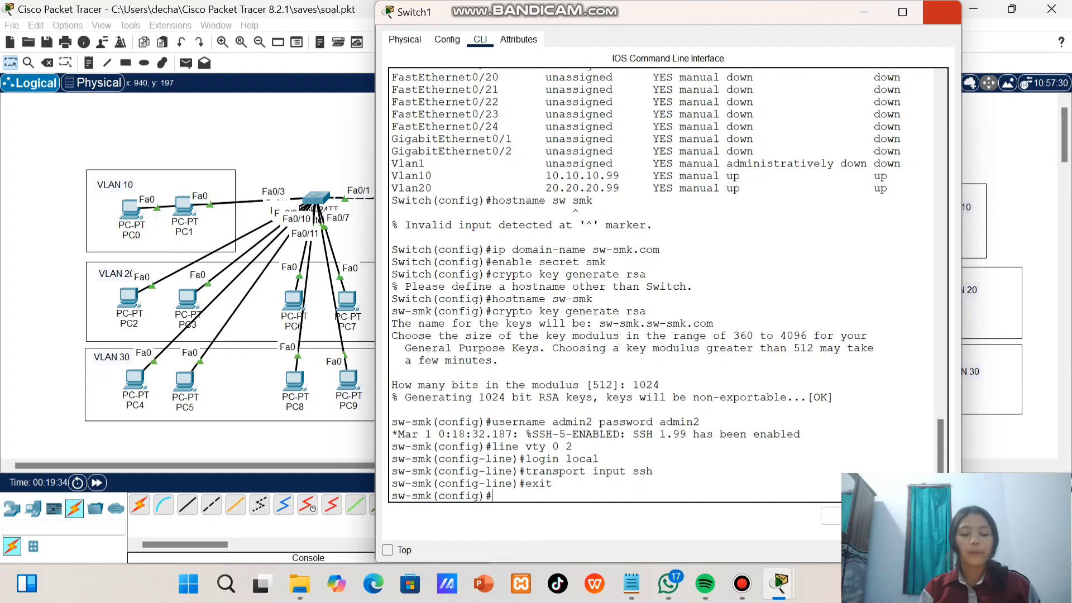
click(941, 11)
Open the Telnet / SSH Client on PC12 with SSH as connection type and enter 10.10.10.99 as the host
click(506, 377)
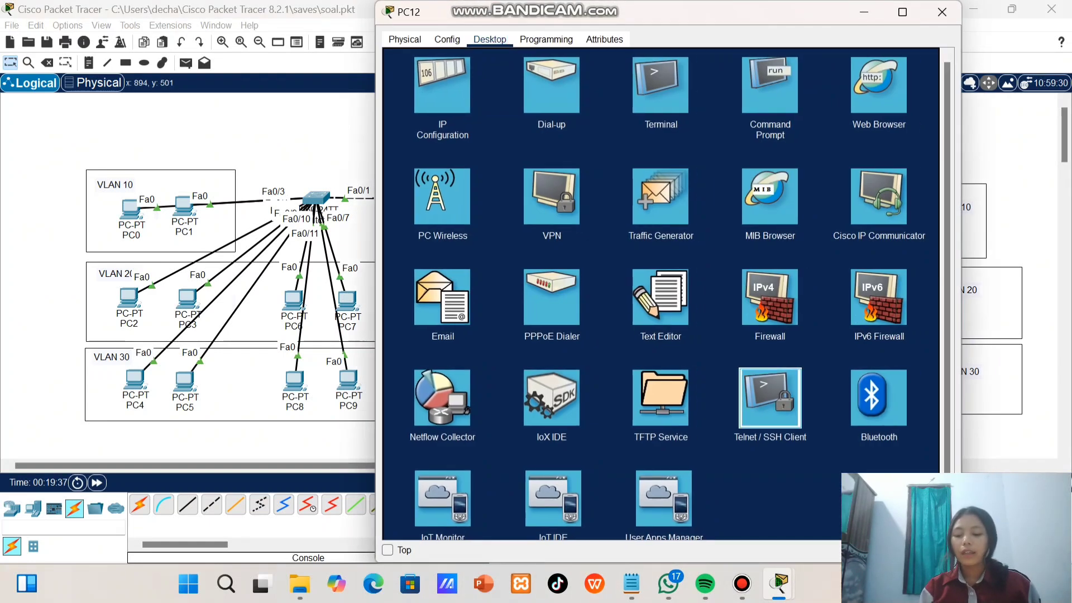
click(769, 398)
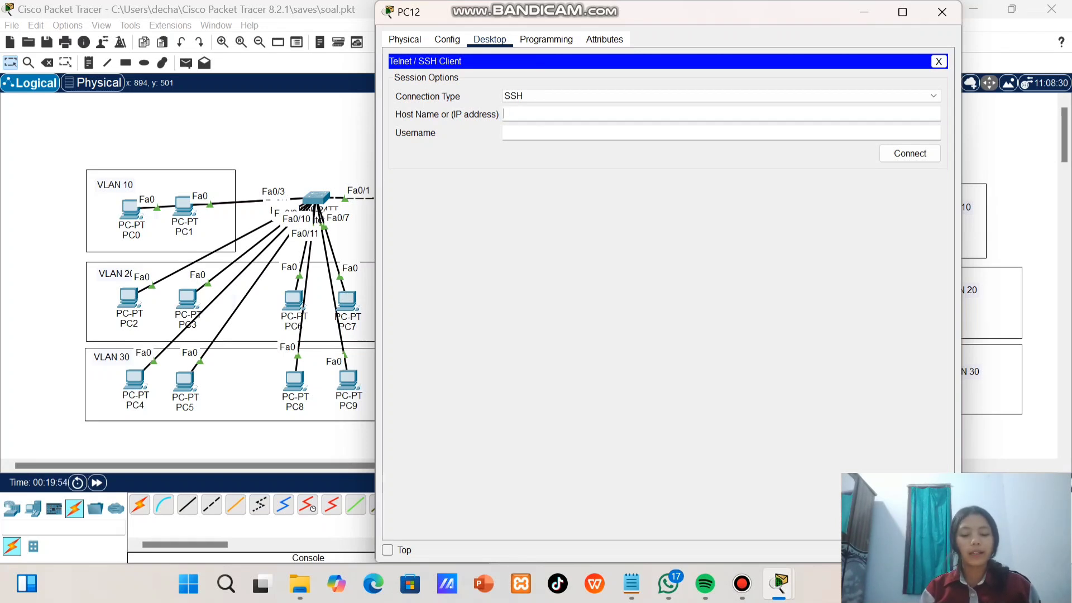
text(0.)
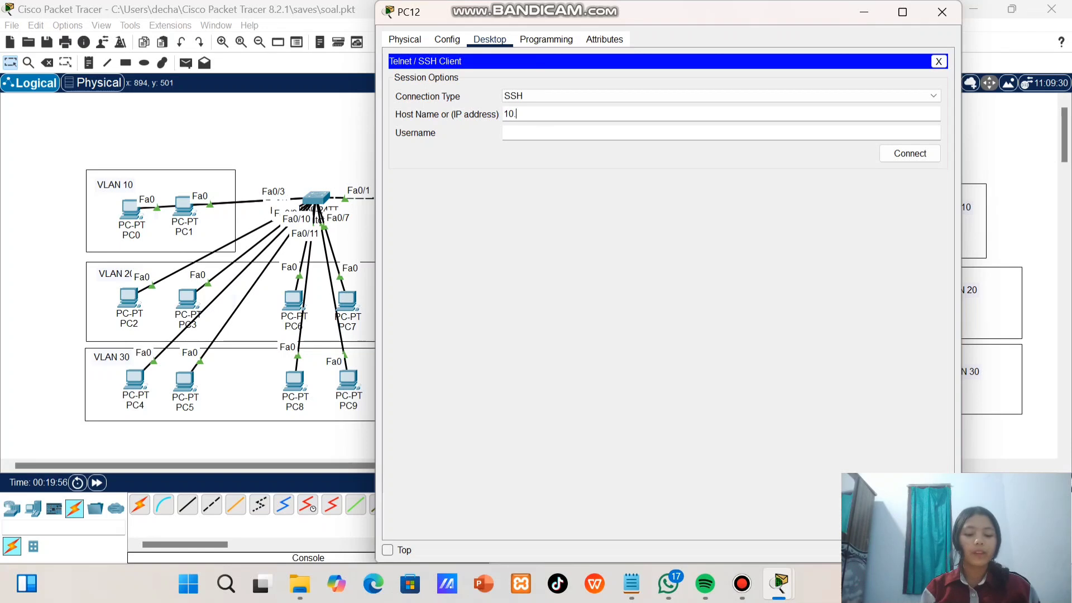
key(BackSpace)
key(BackSpace)
key(BackSpace)
text(10.10)
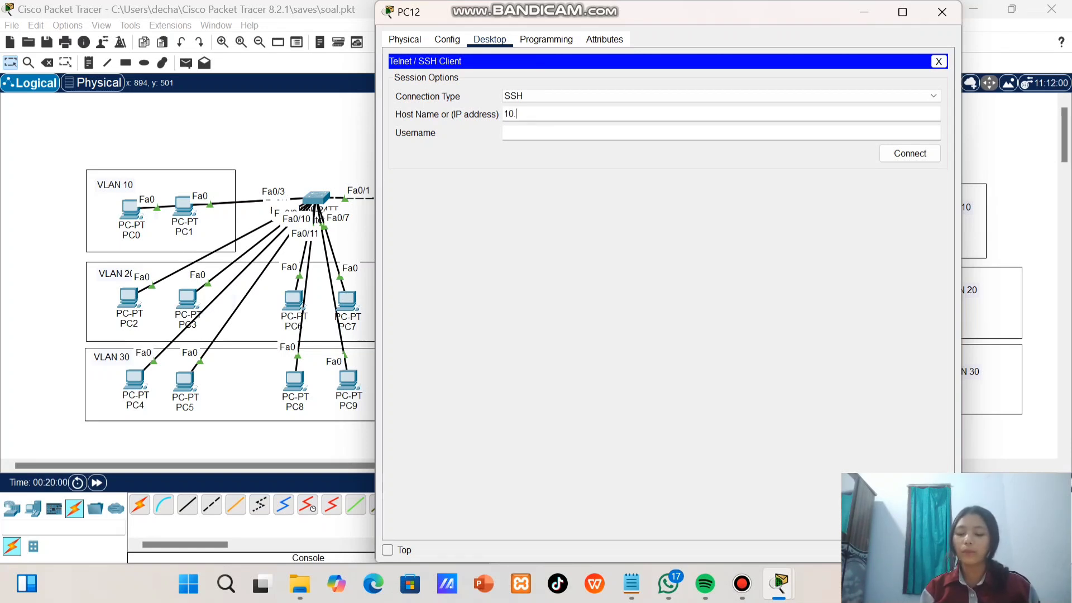
text(.10.99)
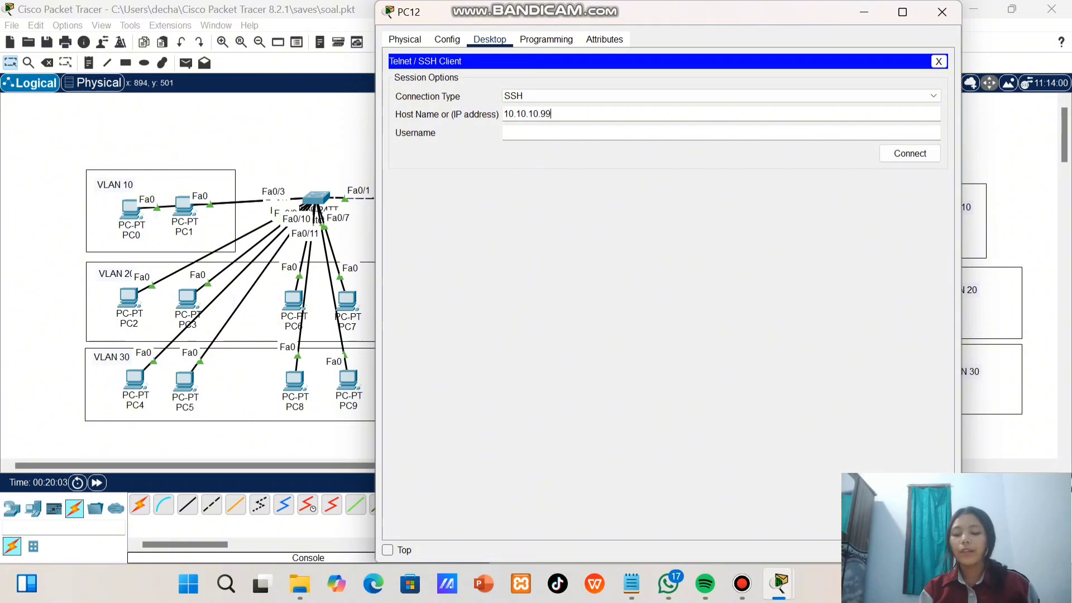
Enter the local account's username, connect to the switch, and log in with the account password
key(Tab)
text(admin2)
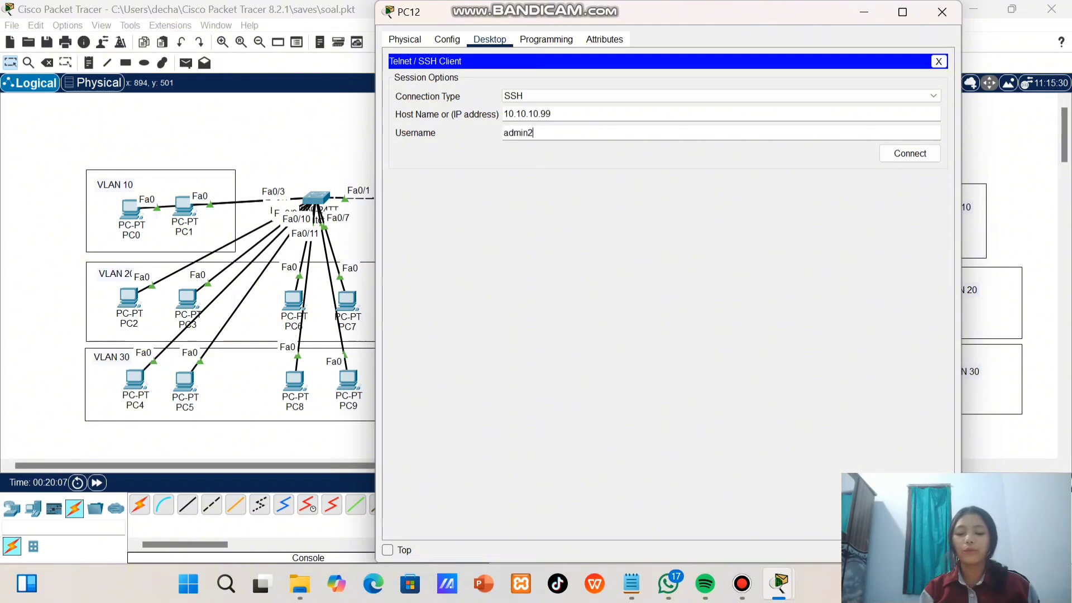
key(Tab)
key(Return)
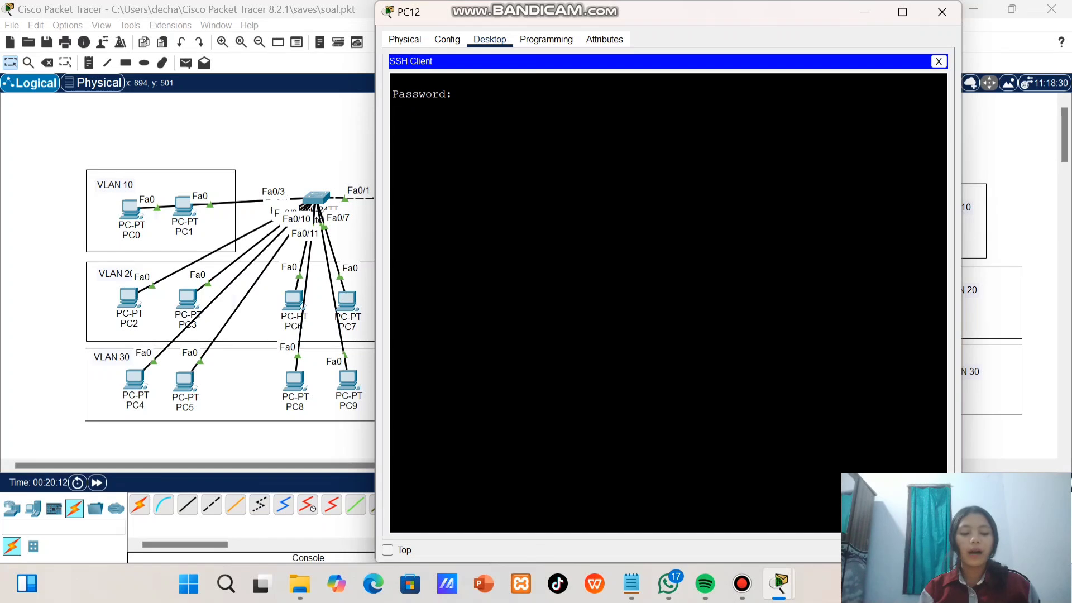
key(Return)
Enter privileged mode with enable and its password, and start global configuration with conf t in the SSH session
text(enable)
key(Return)
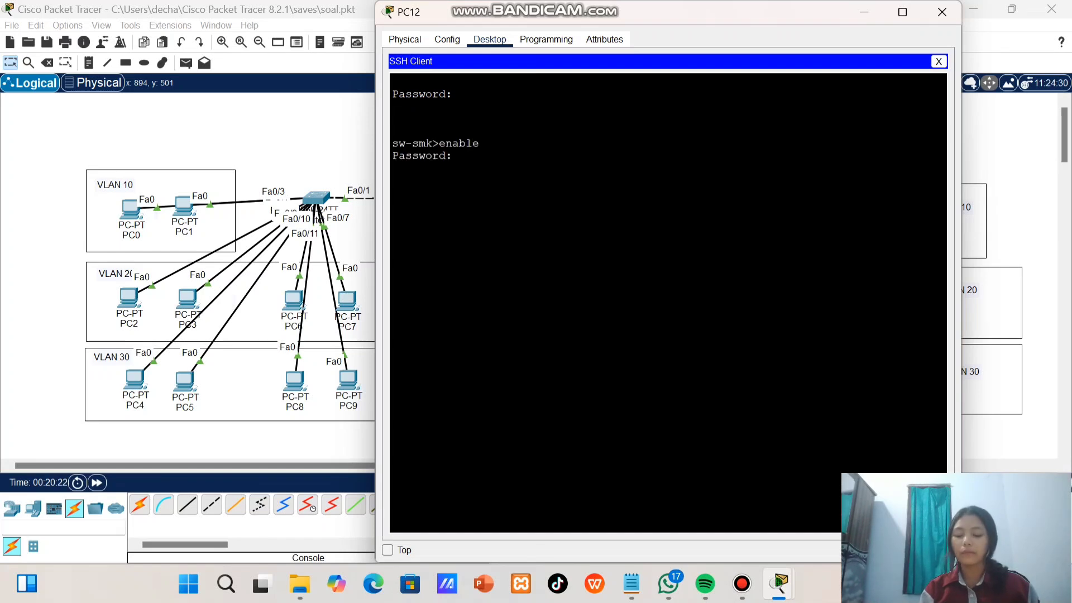
key(Return)
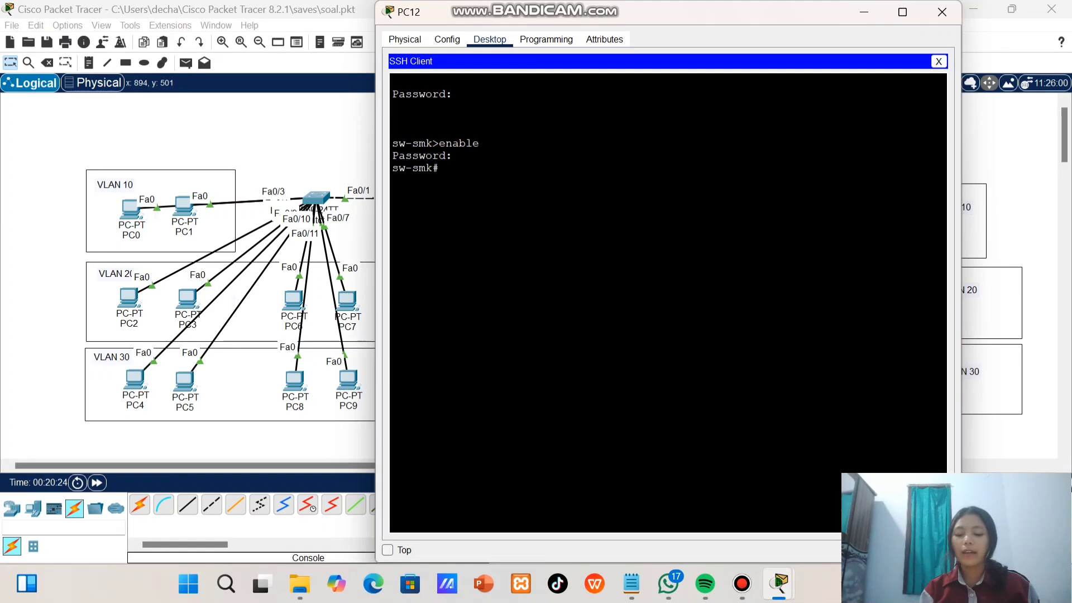
text(conf t)
key(Return)
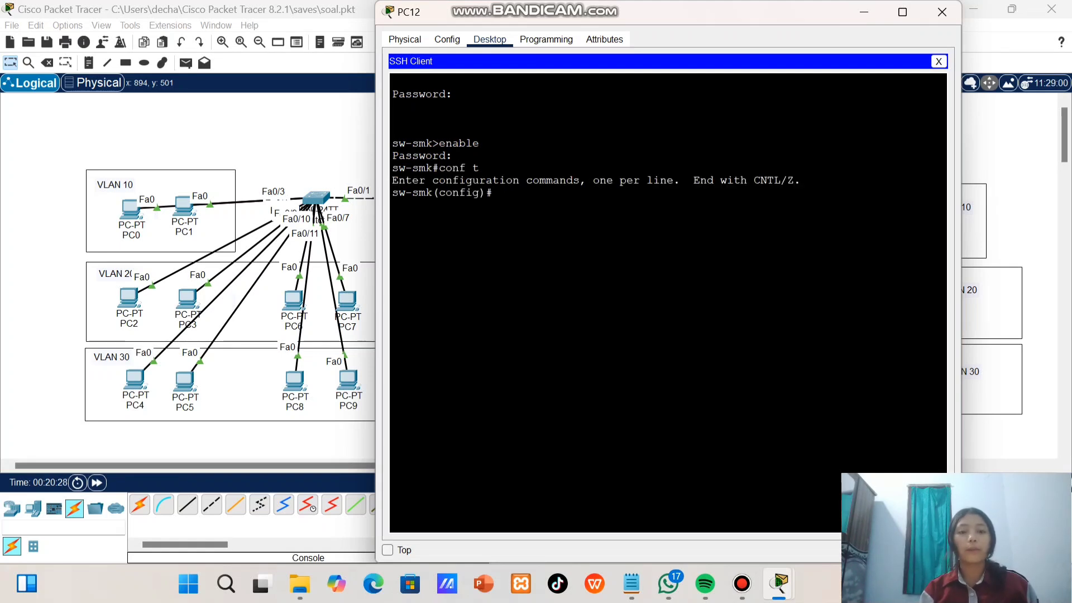